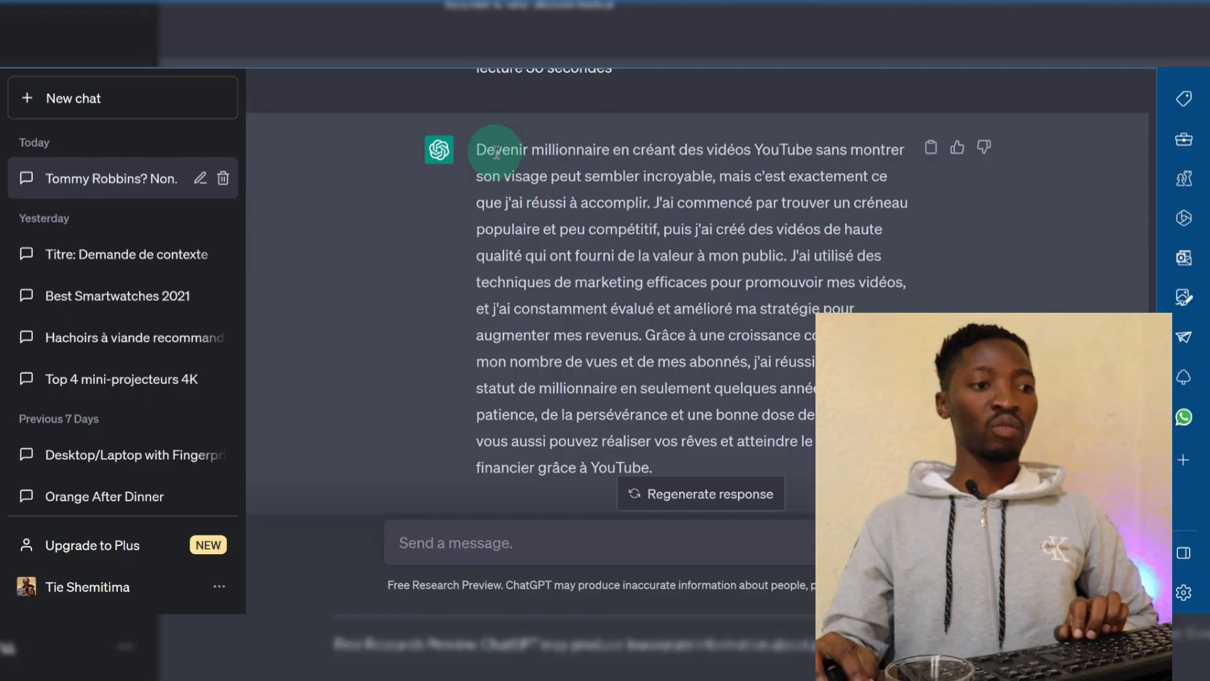
Step: Select the whole ChatGPT answer about becoming a millionaire with faceless YouTube videos and copy it
{"action": "left_click", "coordinate": [477, 151]}
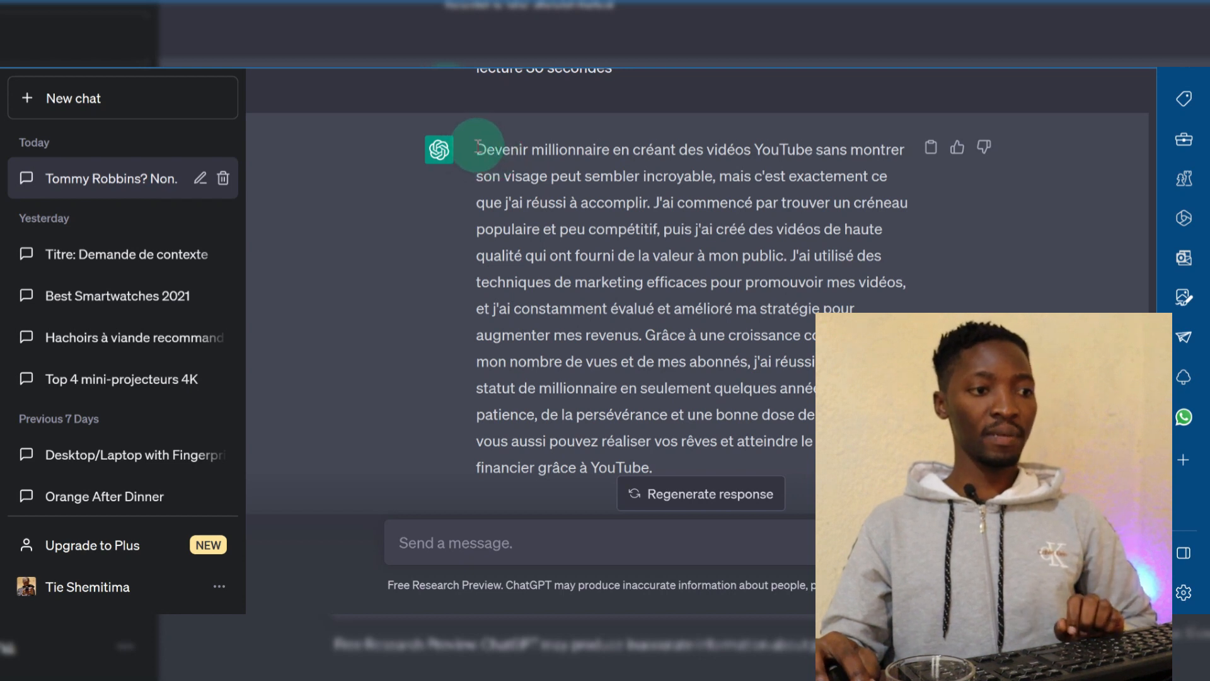
{"action": "left_click_drag", "start_coordinate": [477, 147], "coordinate": [813, 466]}
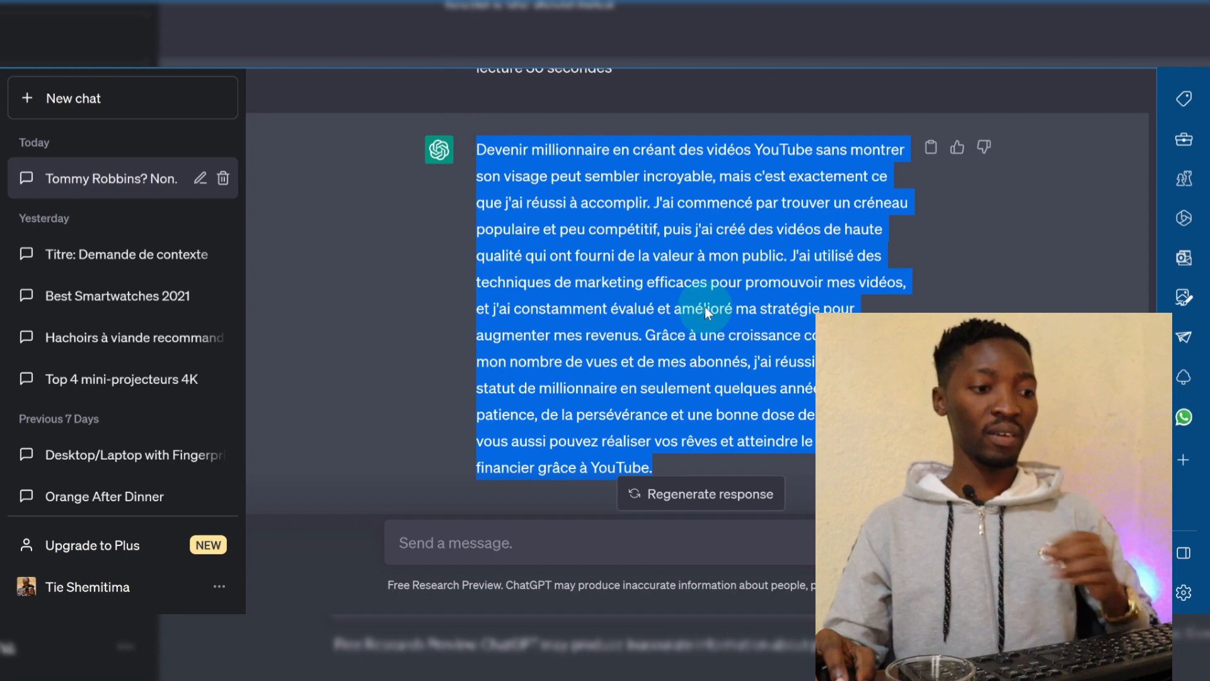
{"action": "scroll", "coordinate": [636, 221], "scroll_direction": "up", "scroll_amount": 3}
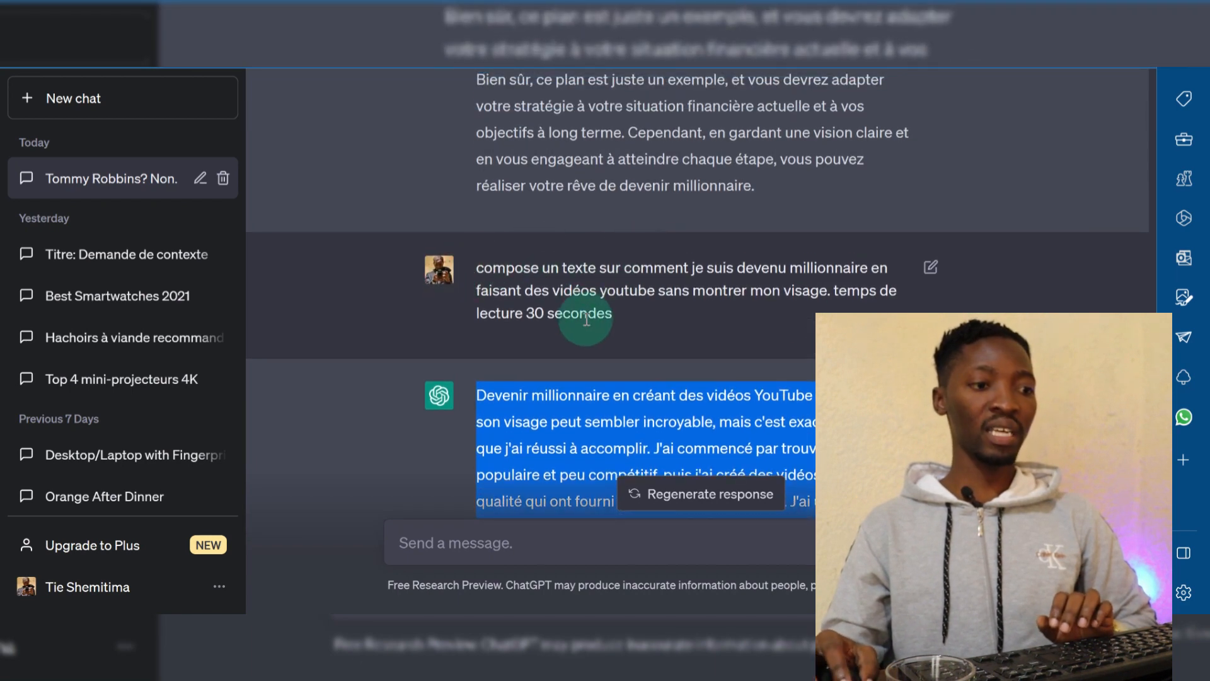
{"action": "scroll", "coordinate": [593, 315], "scroll_direction": "down", "scroll_amount": 4}
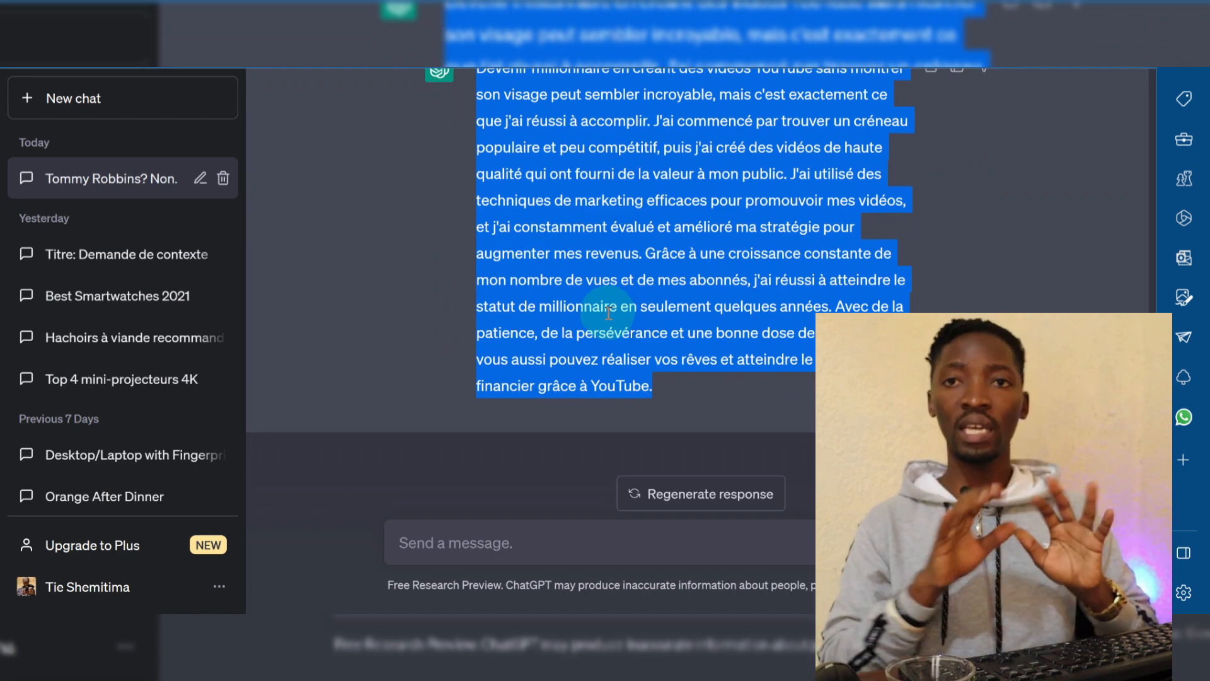
{"action": "right_click", "coordinate": [644, 256]}
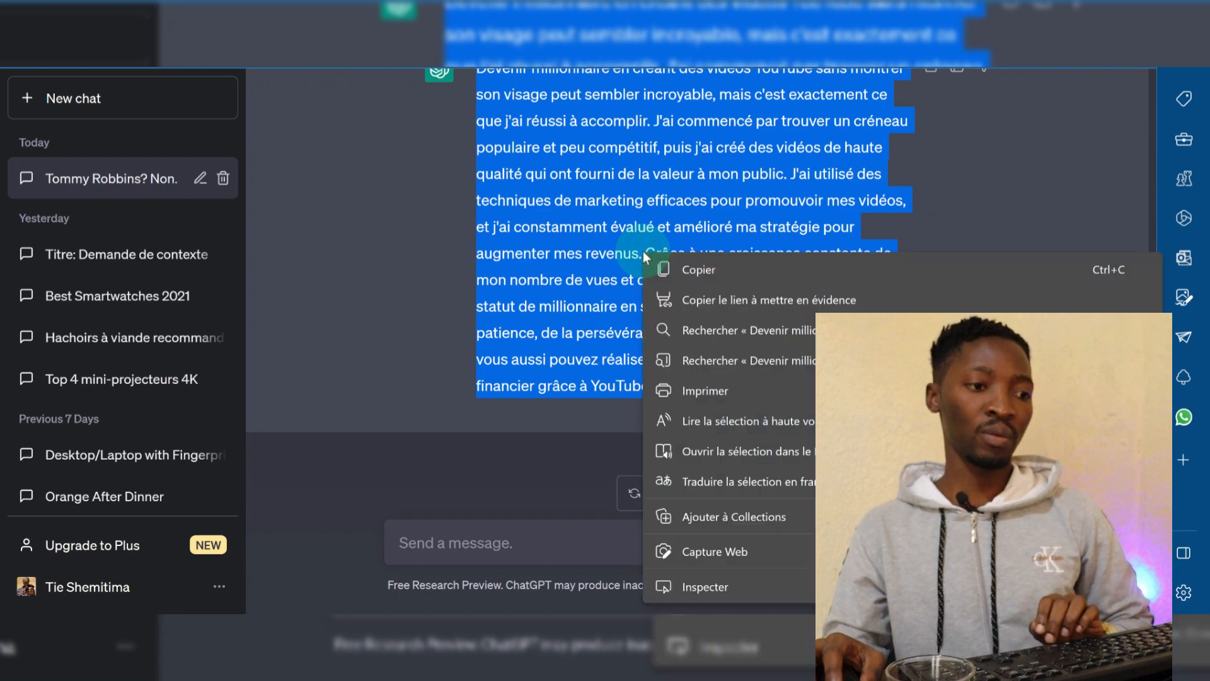
{"action": "left_click", "coordinate": [701, 276]}
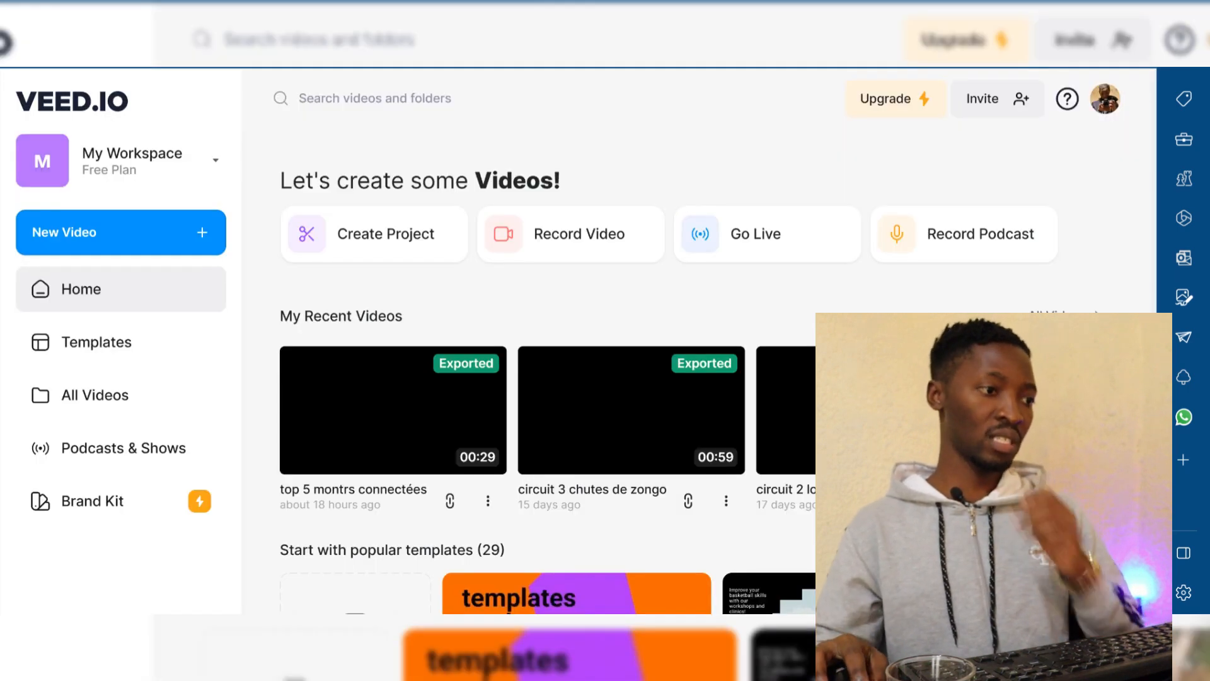
Step: Switch to VEED.IO and create a new project from a blank canvas
{"action": "left_click", "coordinate": [192, 233]}
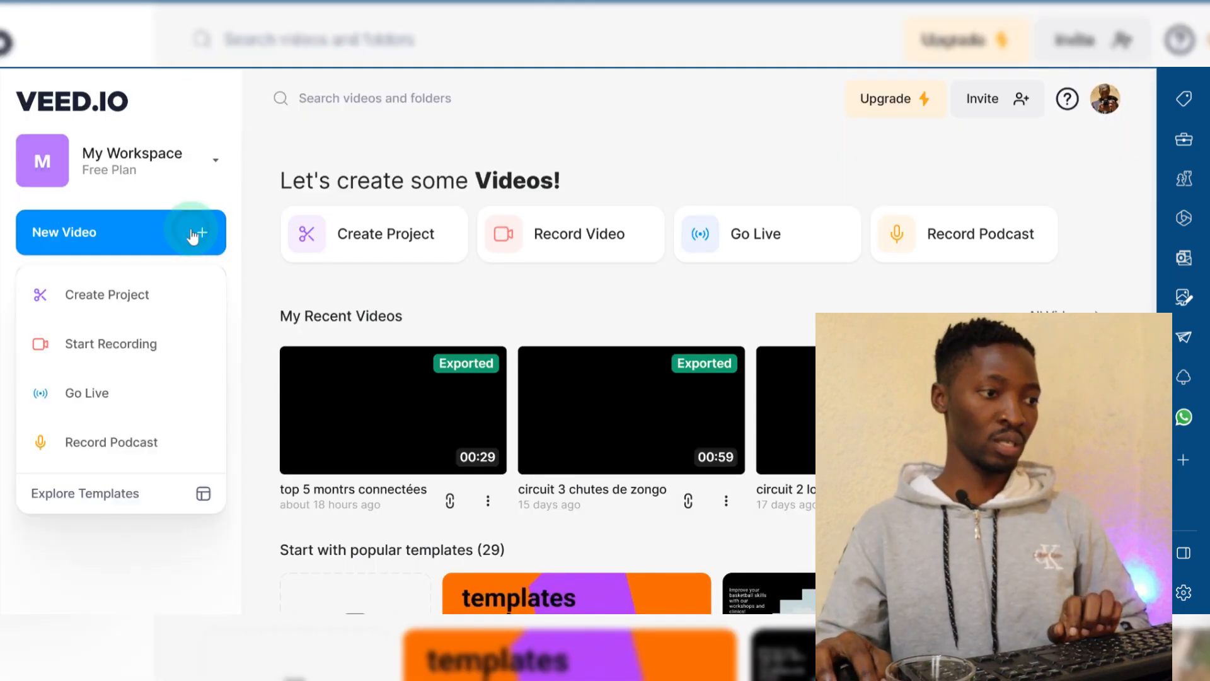
{"action": "left_click", "coordinate": [134, 307]}
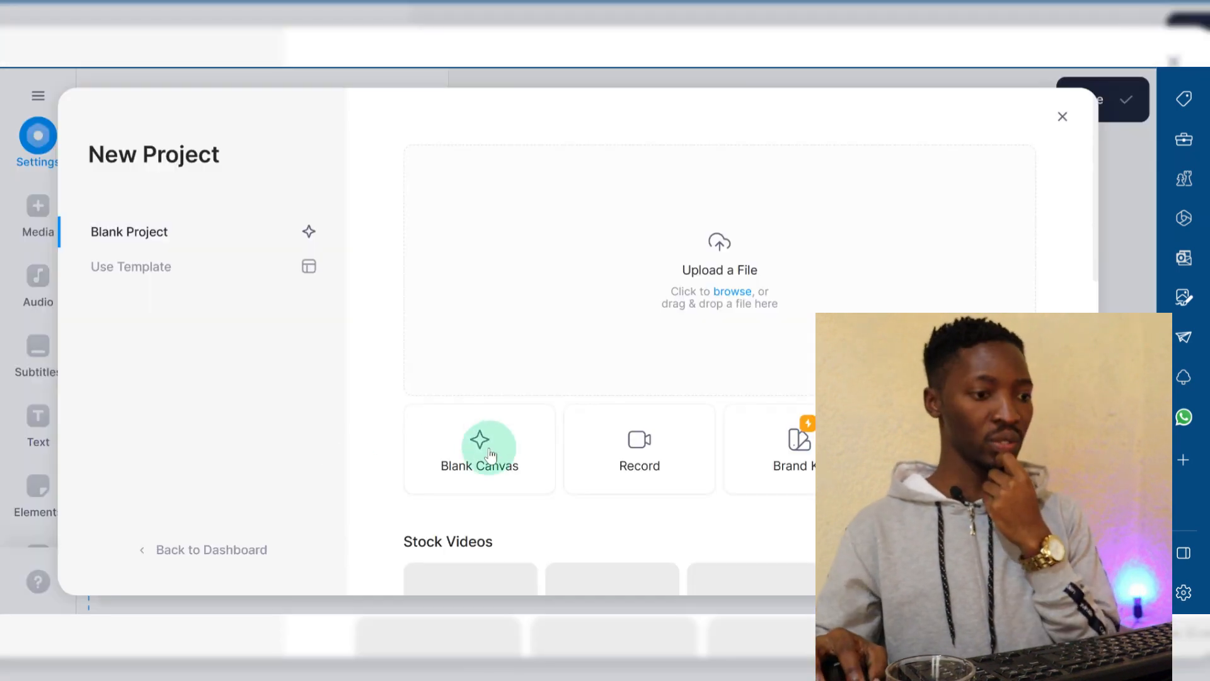
{"action": "left_click", "coordinate": [492, 466]}
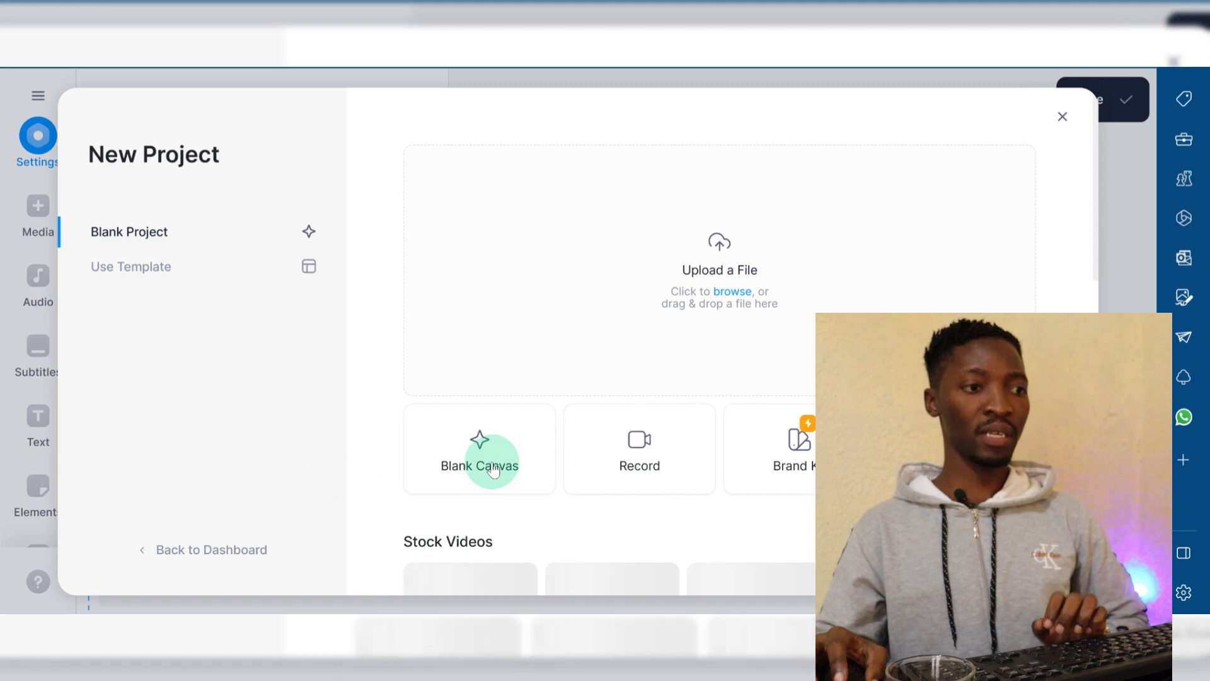
{"action": "left_click", "coordinate": [492, 463]}
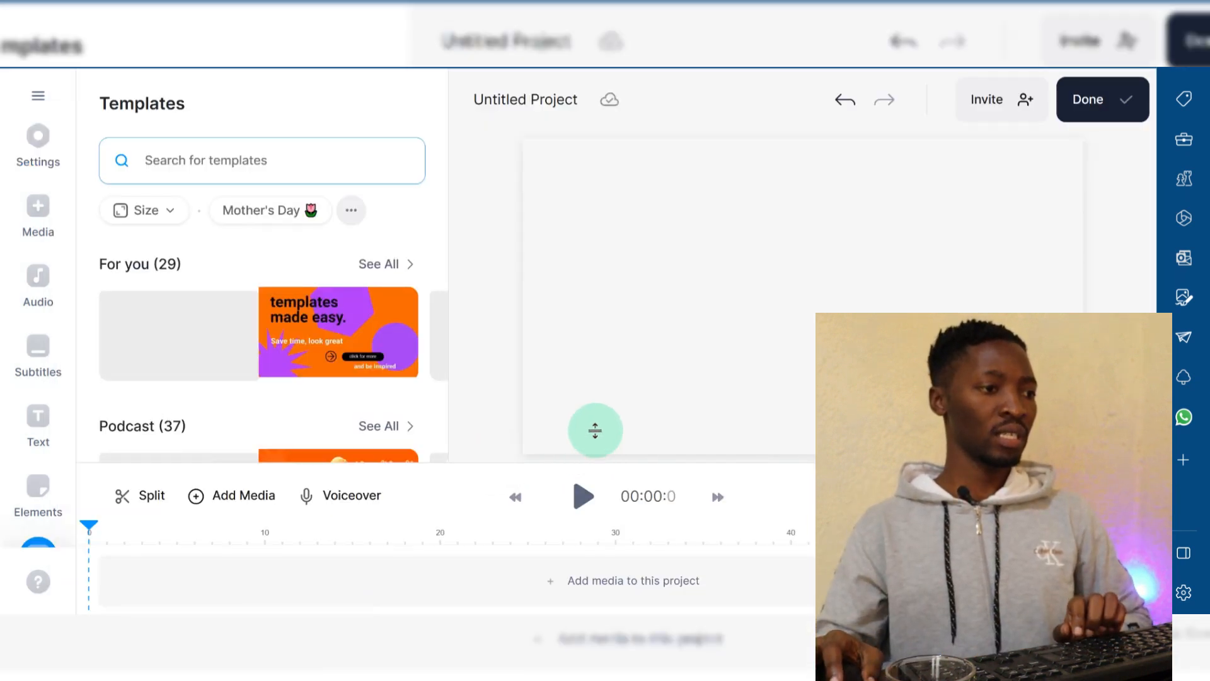
Step: Open the Text to Speech tool for adding audio to the blank project
{"action": "left_click", "coordinate": [39, 287]}
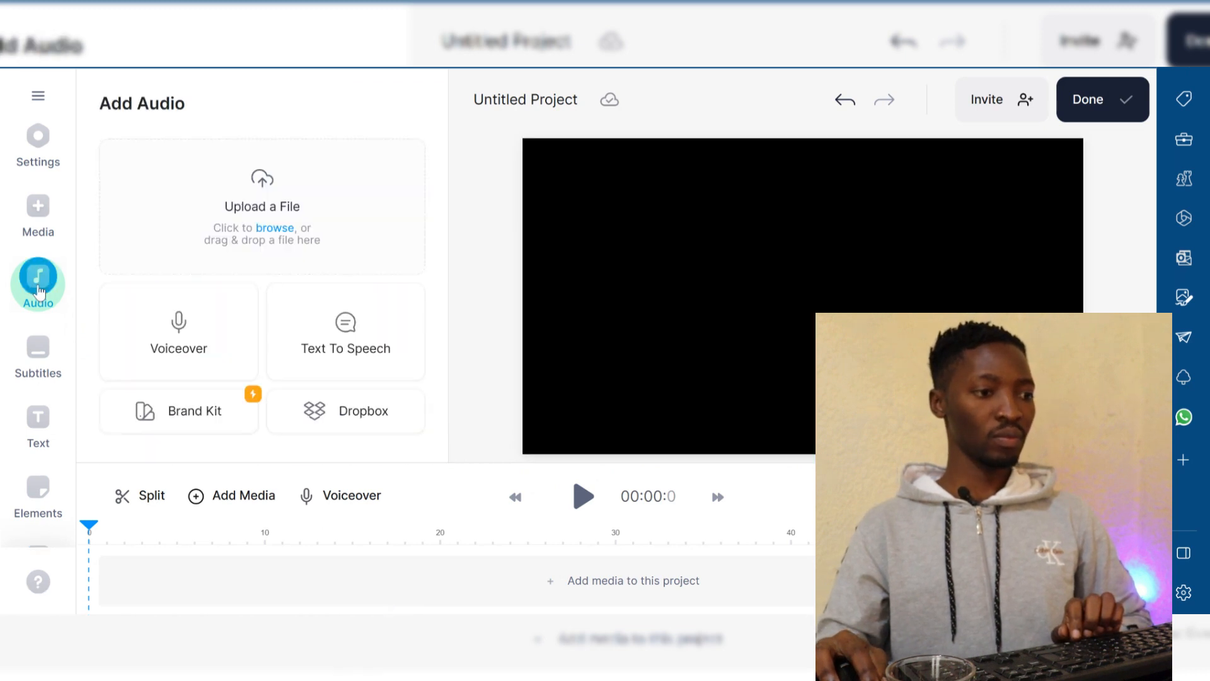
{"action": "left_click", "coordinate": [340, 349]}
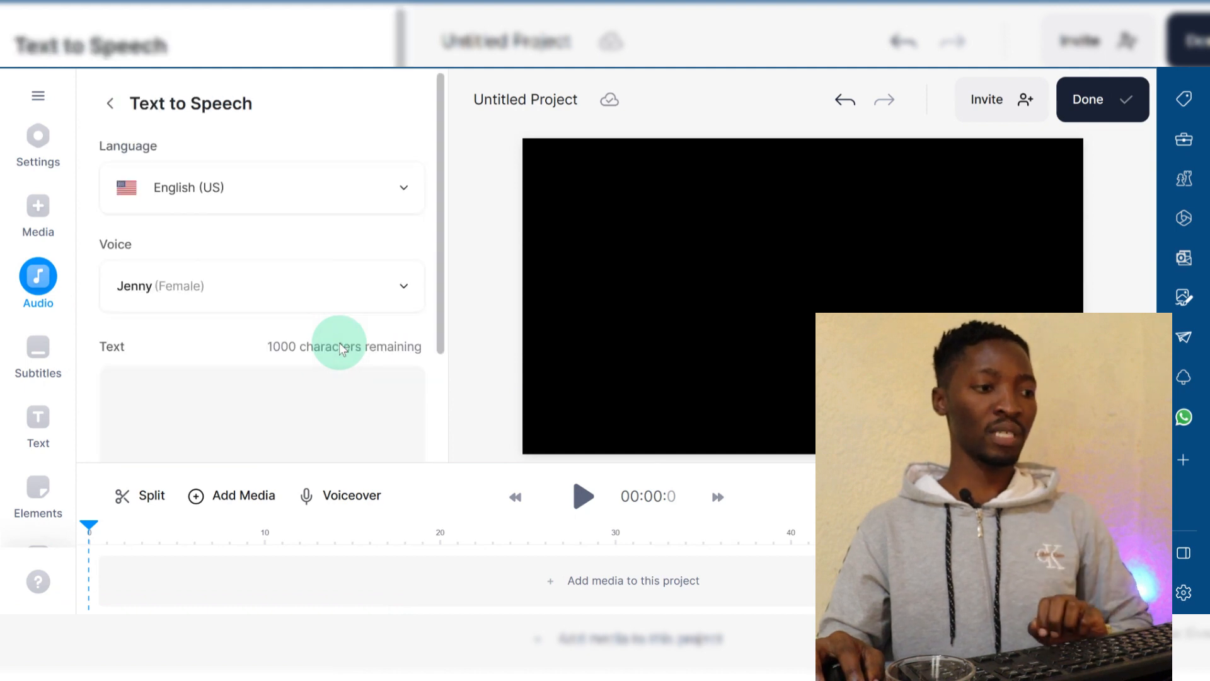
{"action": "left_click", "coordinate": [273, 383]}
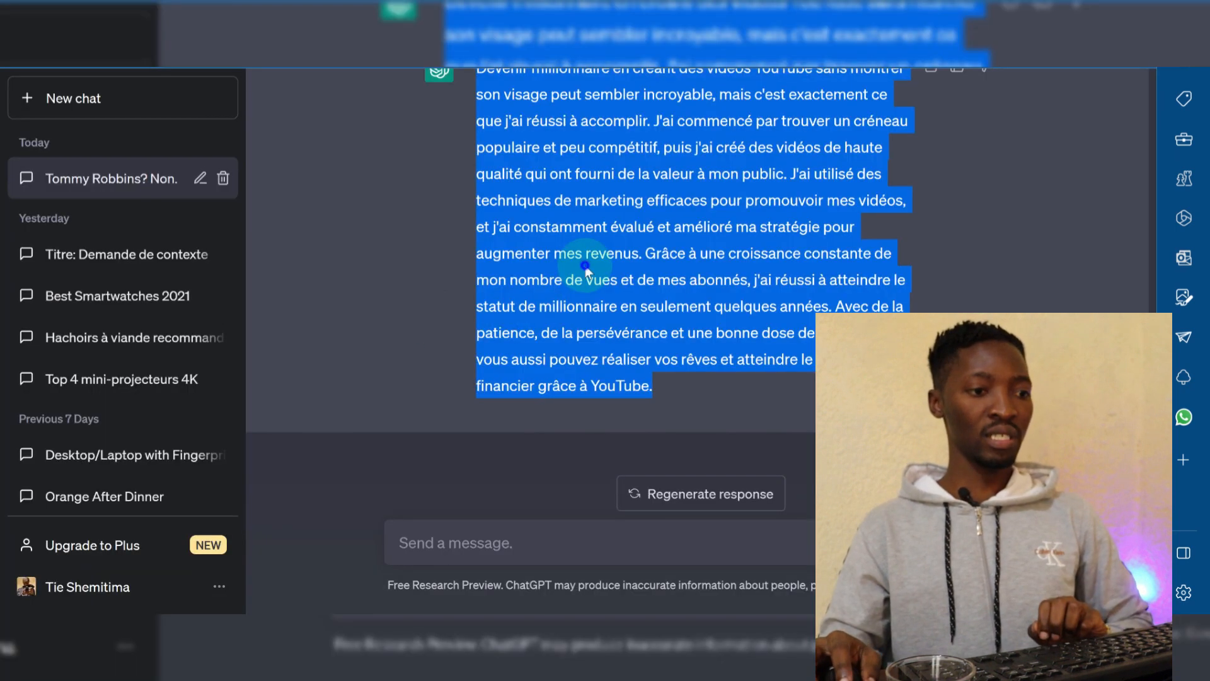
Step: Switch to ChatGPT, copy the selected script again and return to the VEED.IO project
{"action": "right_click", "coordinate": [583, 261]}
{"action": "left_click", "coordinate": [617, 278]}
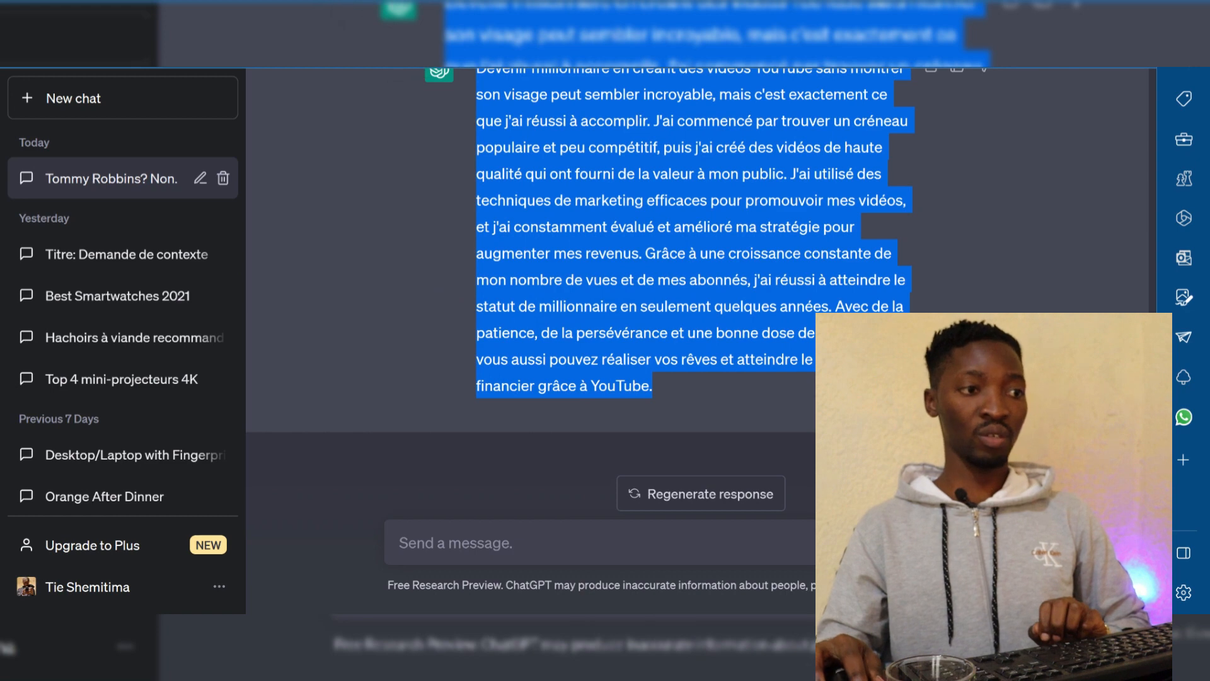
{"action": "key", "text": "alt+Tab"}
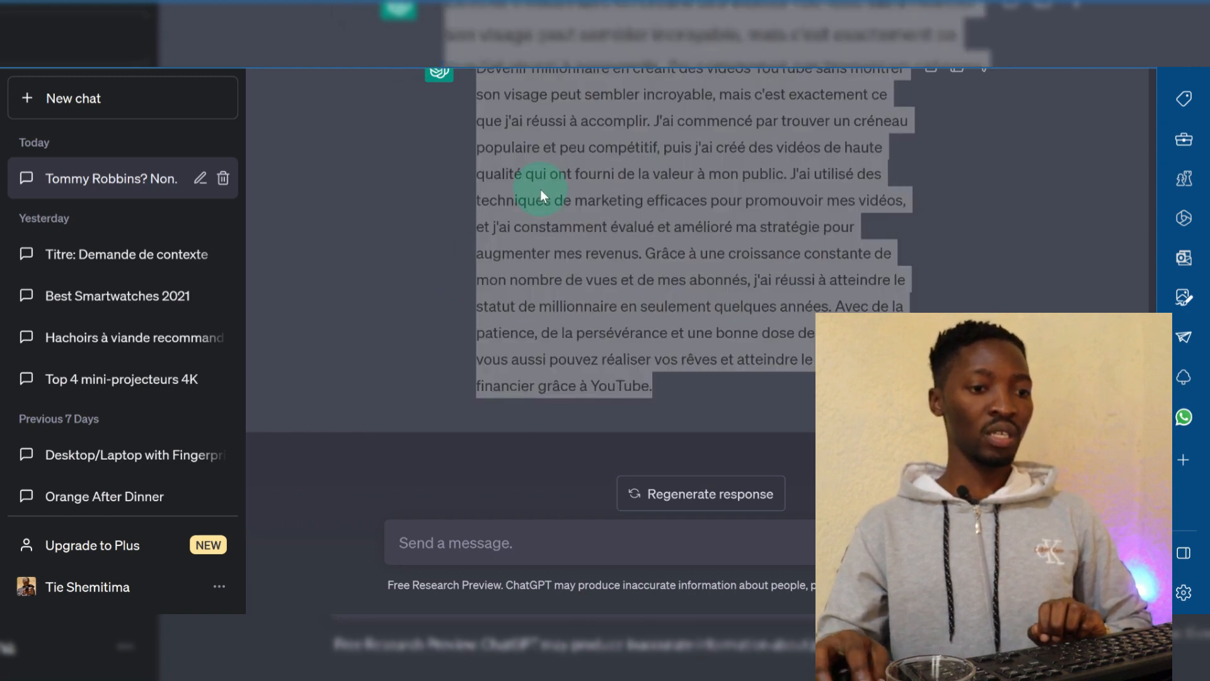
{"action": "key", "text": "ctrl+Tab"}
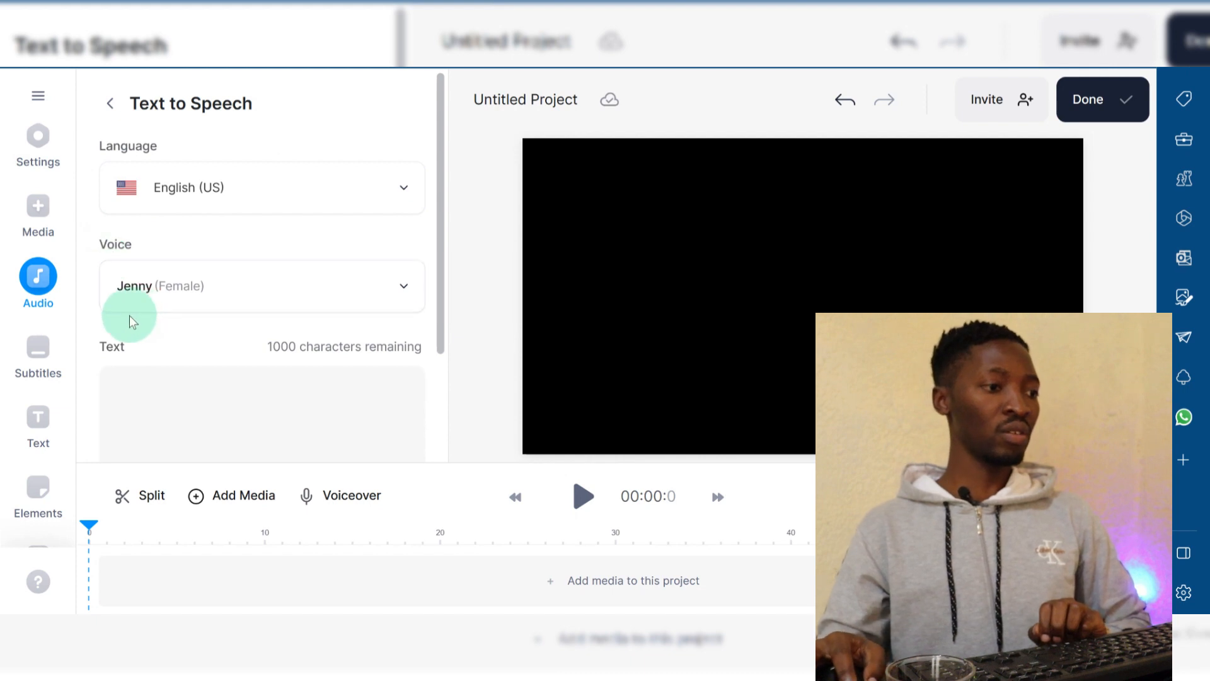
Step: Set the text-to-speech language to French (FR)
{"action": "left_click", "coordinate": [404, 195]}
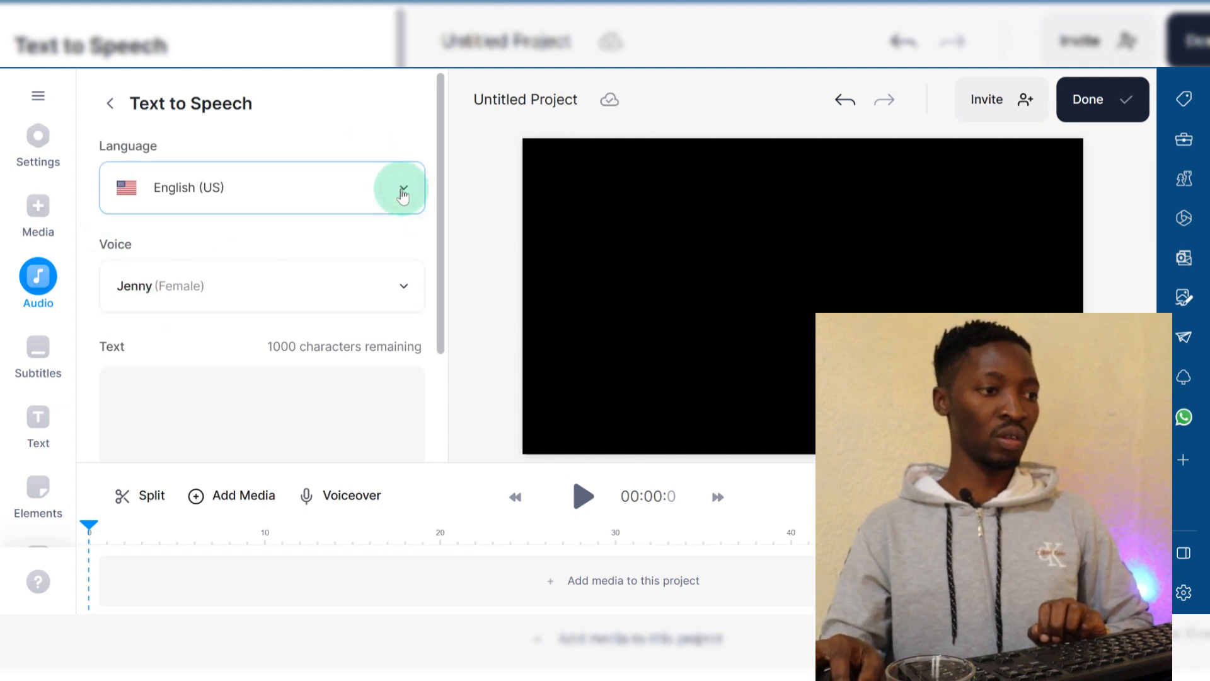
{"action": "left_click", "coordinate": [404, 193]}
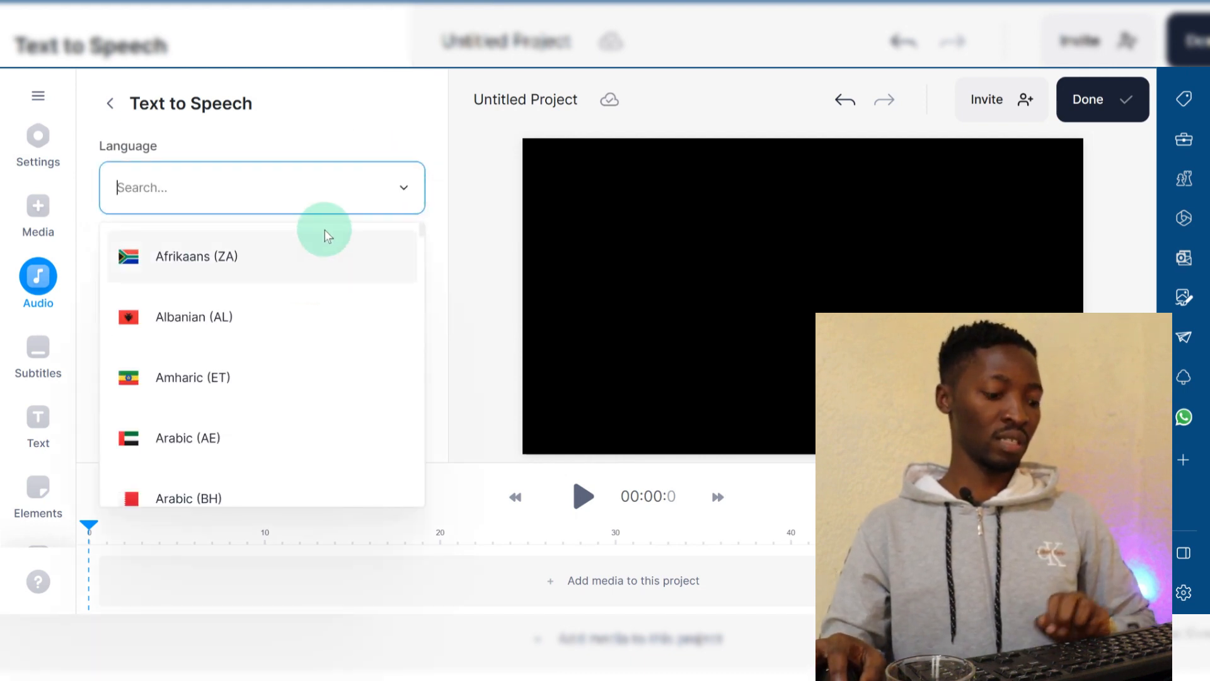
{"action": "type", "text": "fr"}
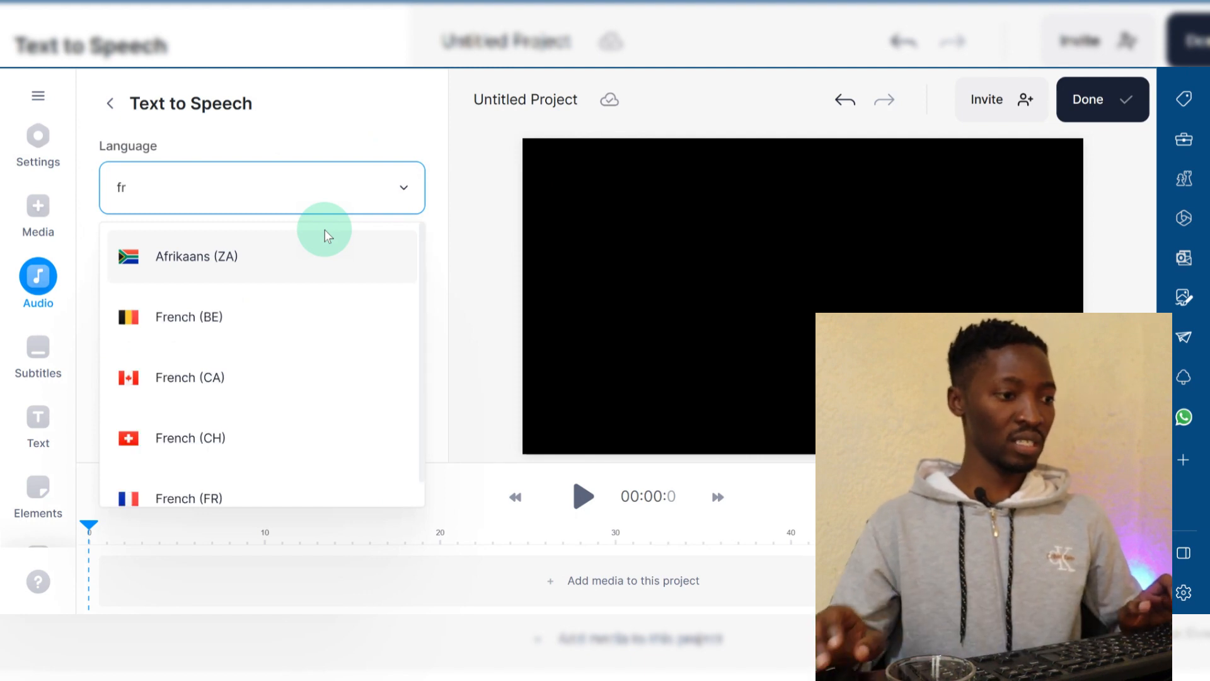
{"action": "type", "text": "a"}
{"action": "key", "text": "BackSpace"}
{"action": "key", "text": "BackSpace"}
{"action": "type", "text": "re"}
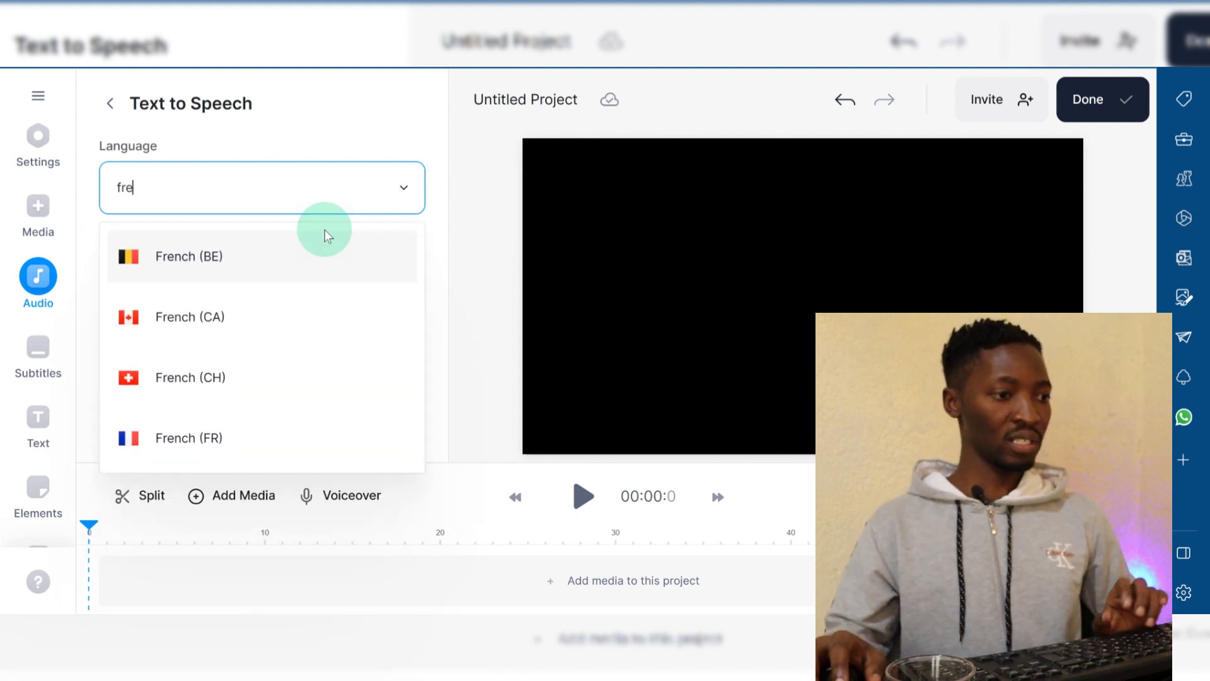
{"action": "left_click", "coordinate": [179, 436]}
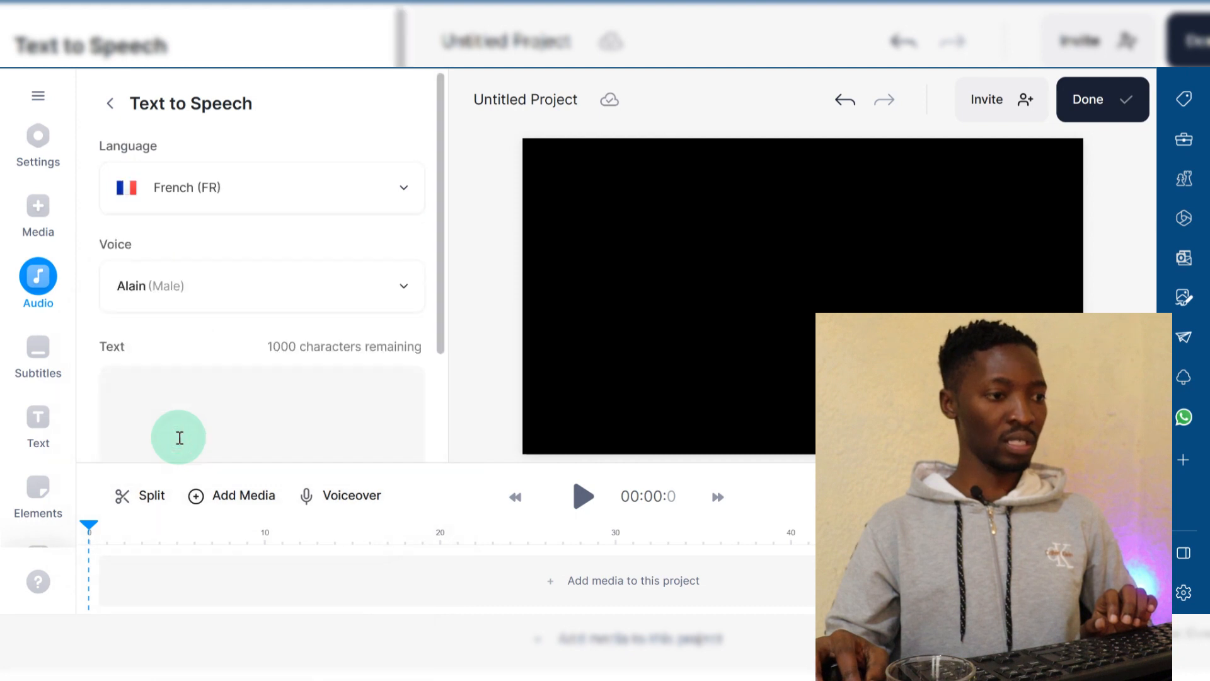
Step: Look through the available French voices and keep Alain (Male) as the narrator
{"action": "left_click", "coordinate": [323, 288]}
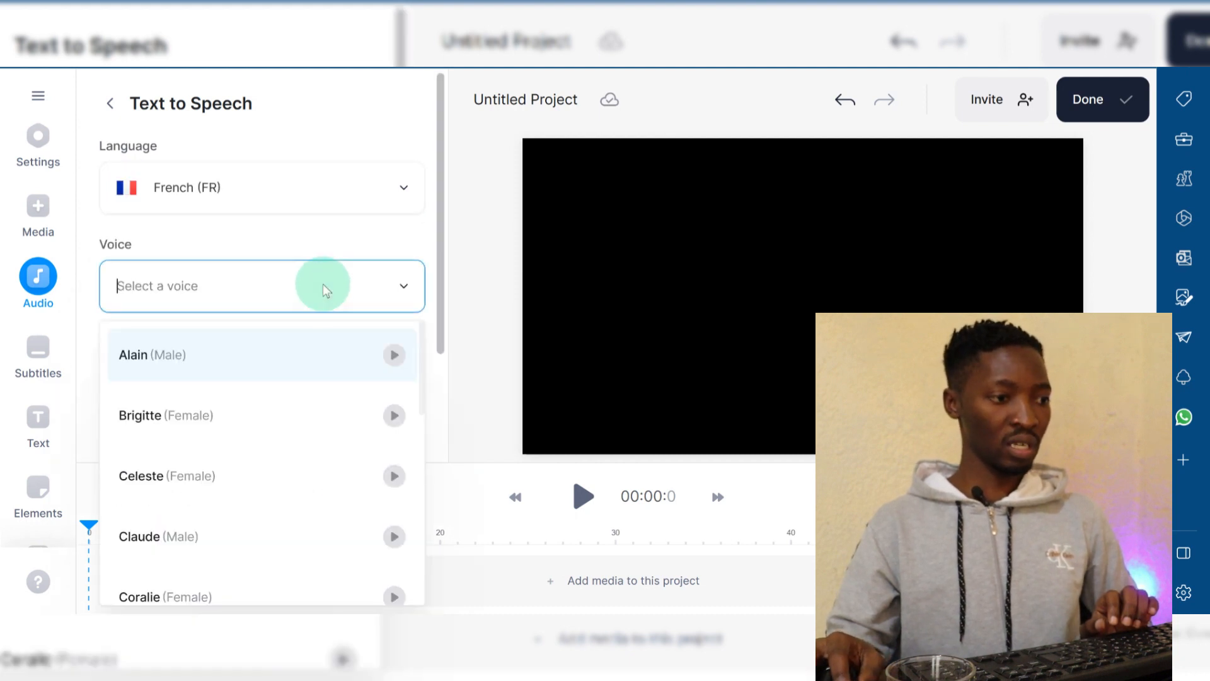
{"action": "scroll", "coordinate": [338, 455], "scroll_direction": "down", "scroll_amount": 6}
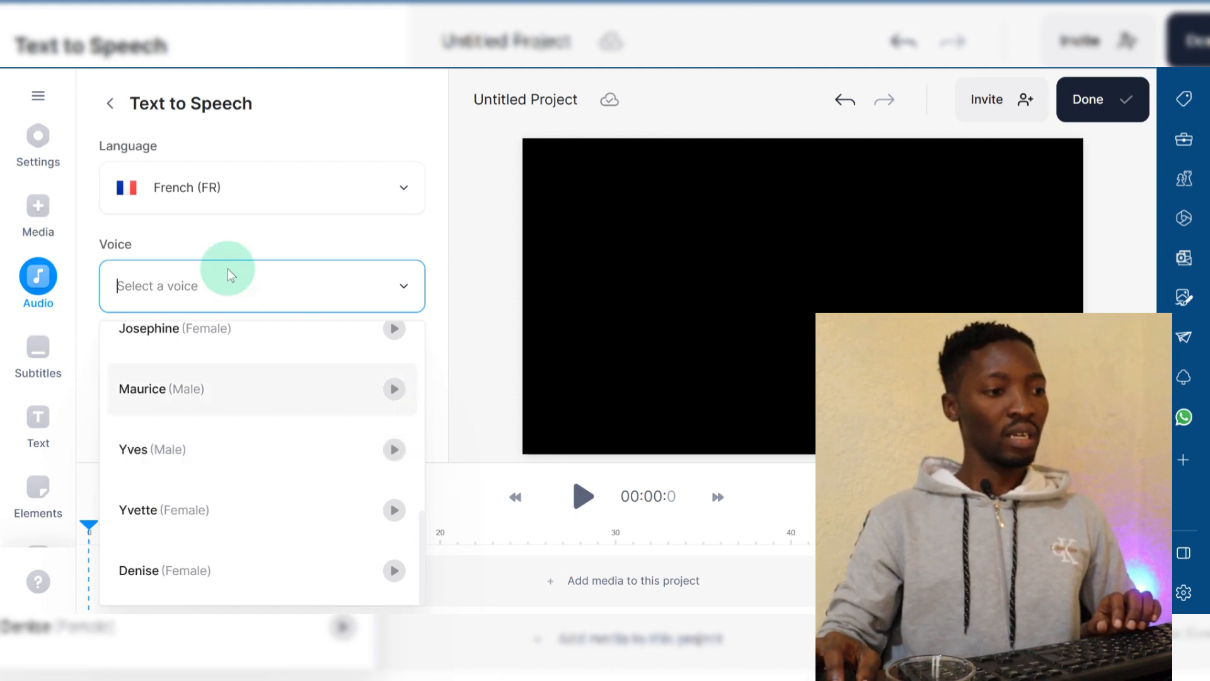
{"action": "left_click", "coordinate": [178, 277]}
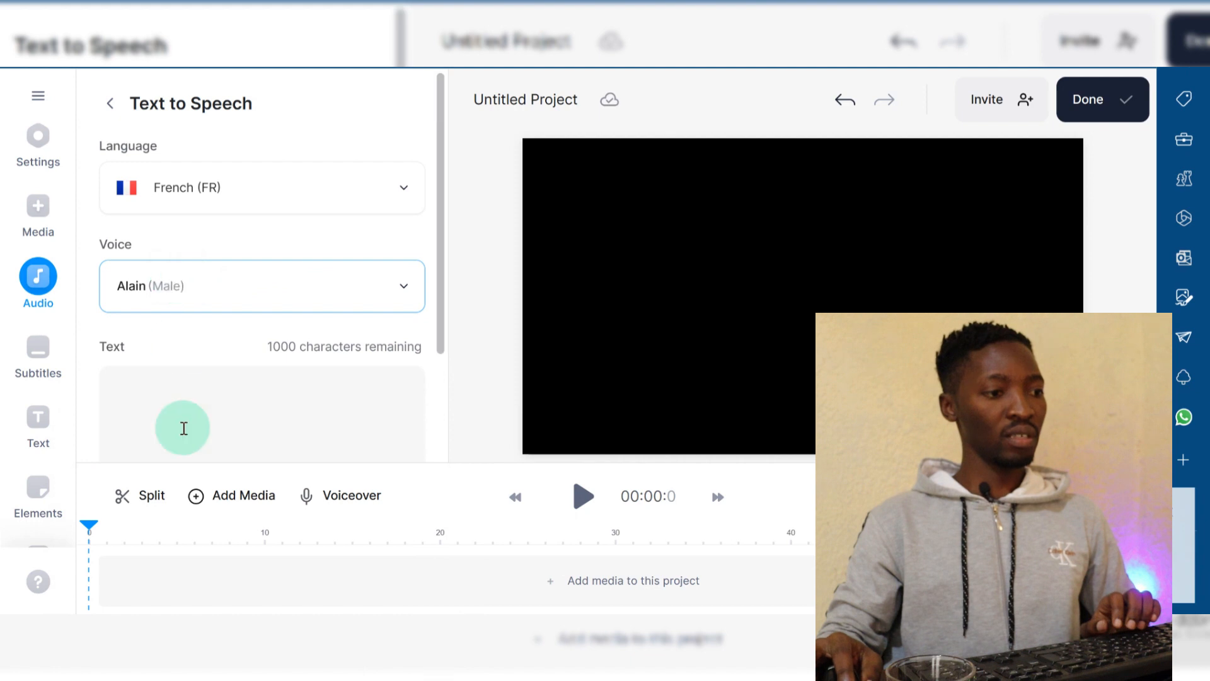
Step: Paste the copied French script into the text-to-speech text field
{"action": "left_click", "coordinate": [171, 412]}
{"action": "right_click", "coordinate": [172, 411]}
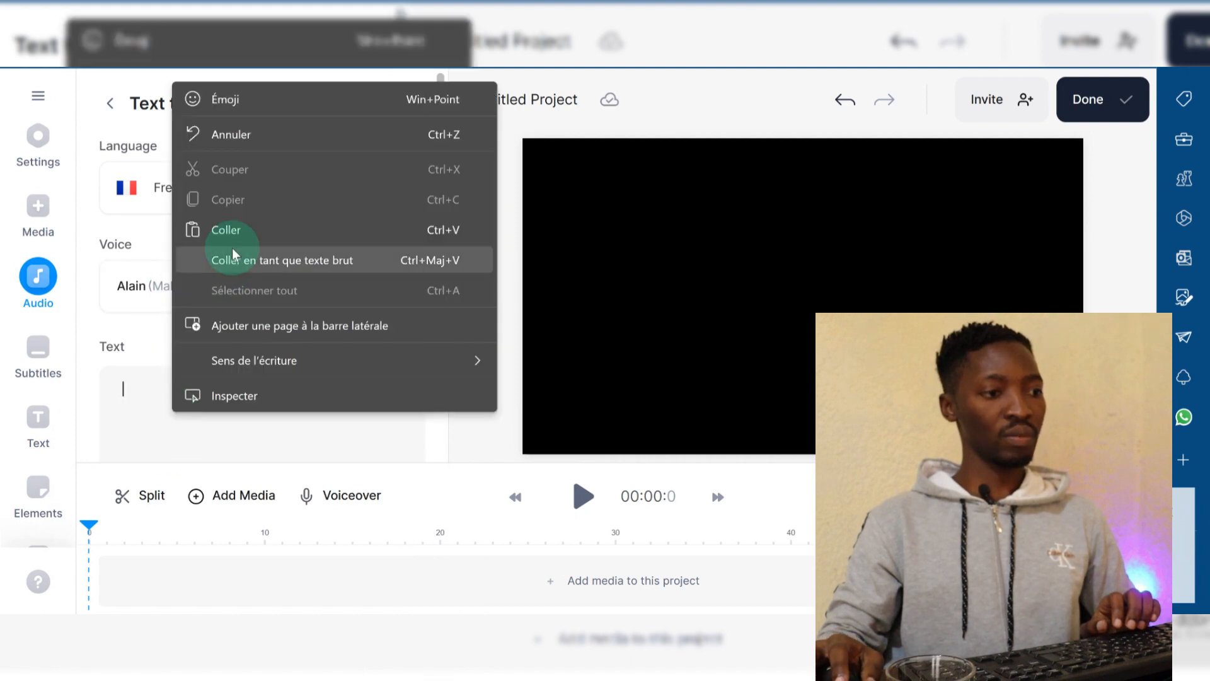
{"action": "left_click", "coordinate": [235, 228]}
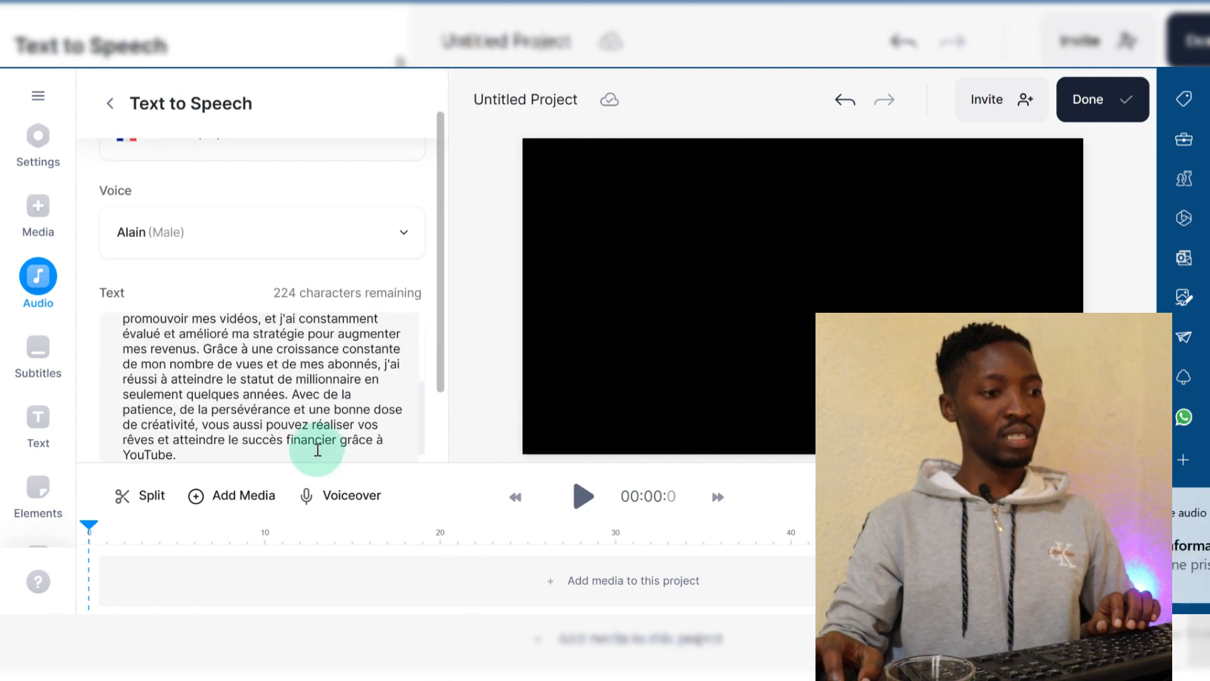
Step: Check the pasted script, request a voice preview and add the generated narration to the project
{"action": "scroll", "coordinate": [302, 411], "scroll_direction": "up", "scroll_amount": 5}
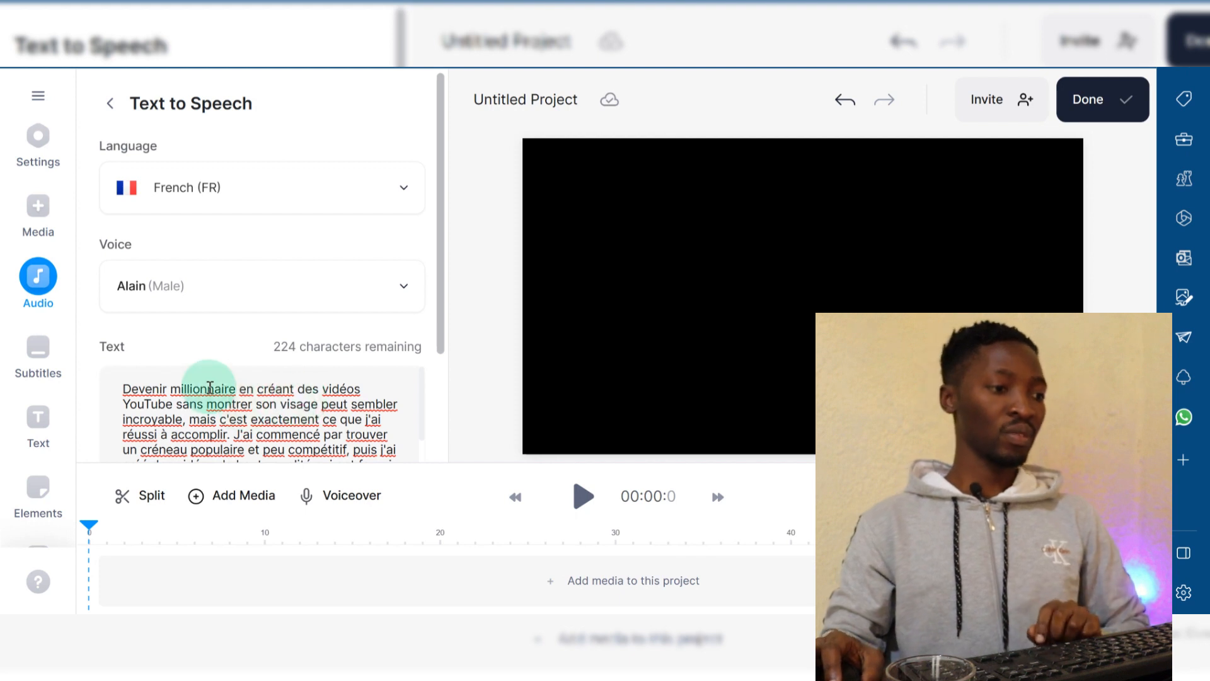
{"action": "scroll", "coordinate": [209, 397], "scroll_direction": "down", "scroll_amount": 5}
{"action": "scroll", "coordinate": [211, 412], "scroll_direction": "down", "scroll_amount": 3}
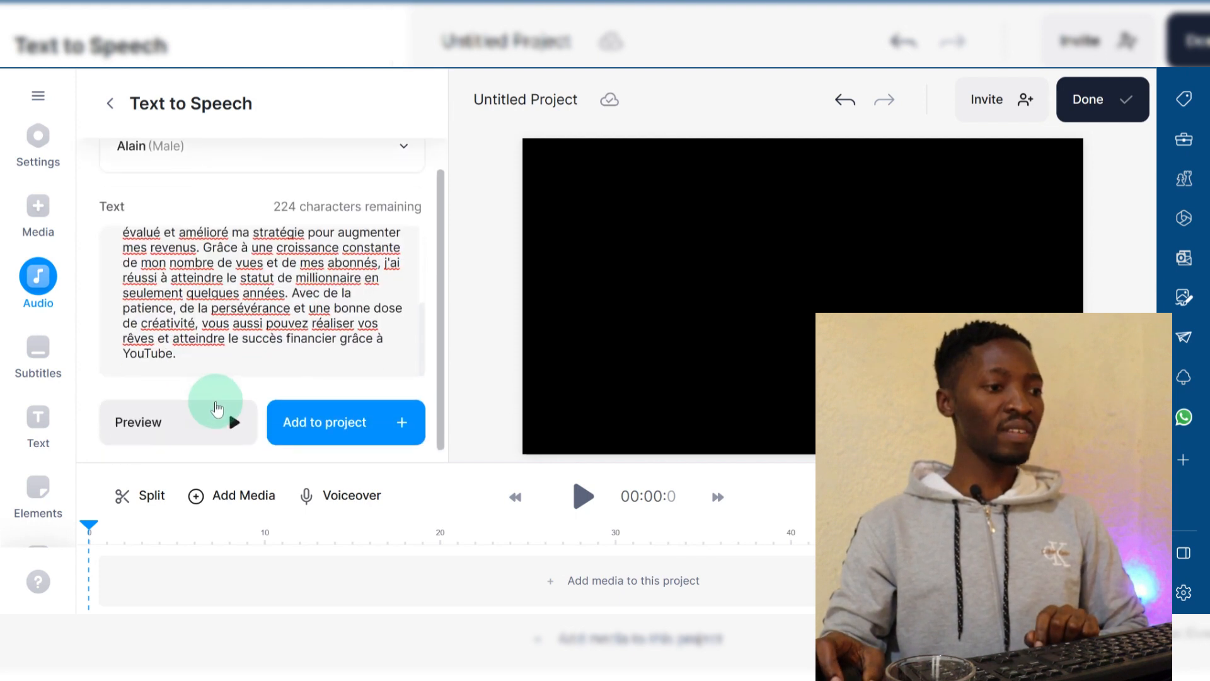
{"action": "left_click", "coordinate": [163, 418]}
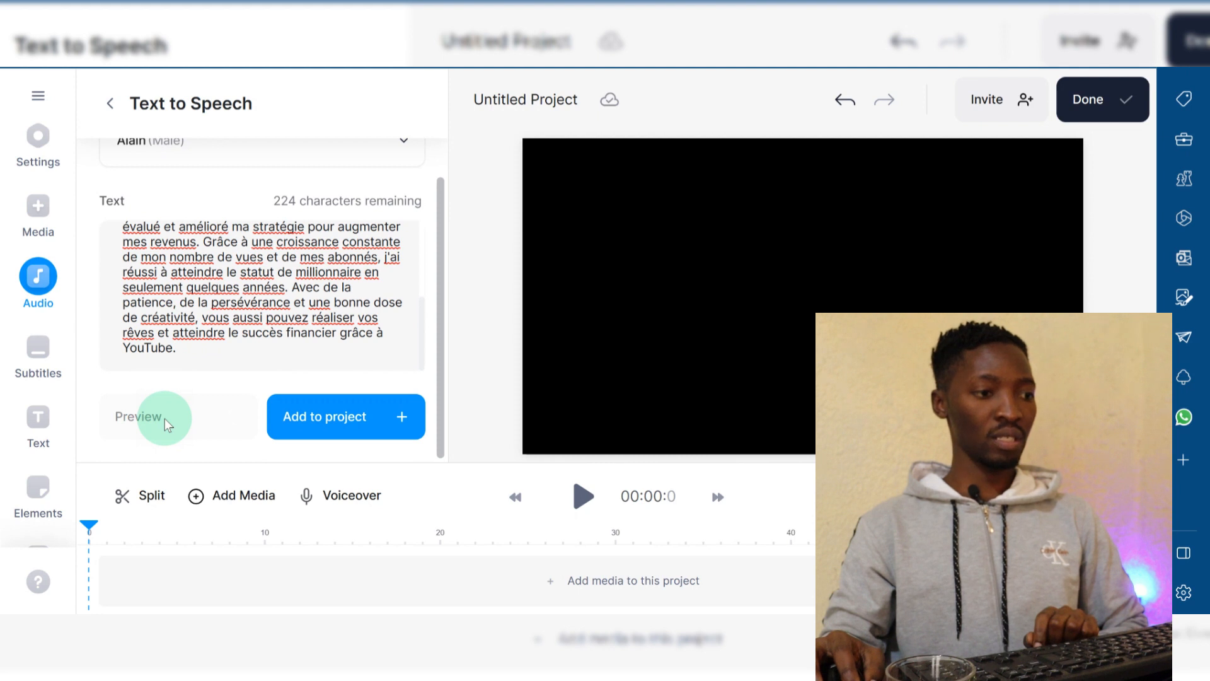
{"action": "left_click", "coordinate": [356, 423]}
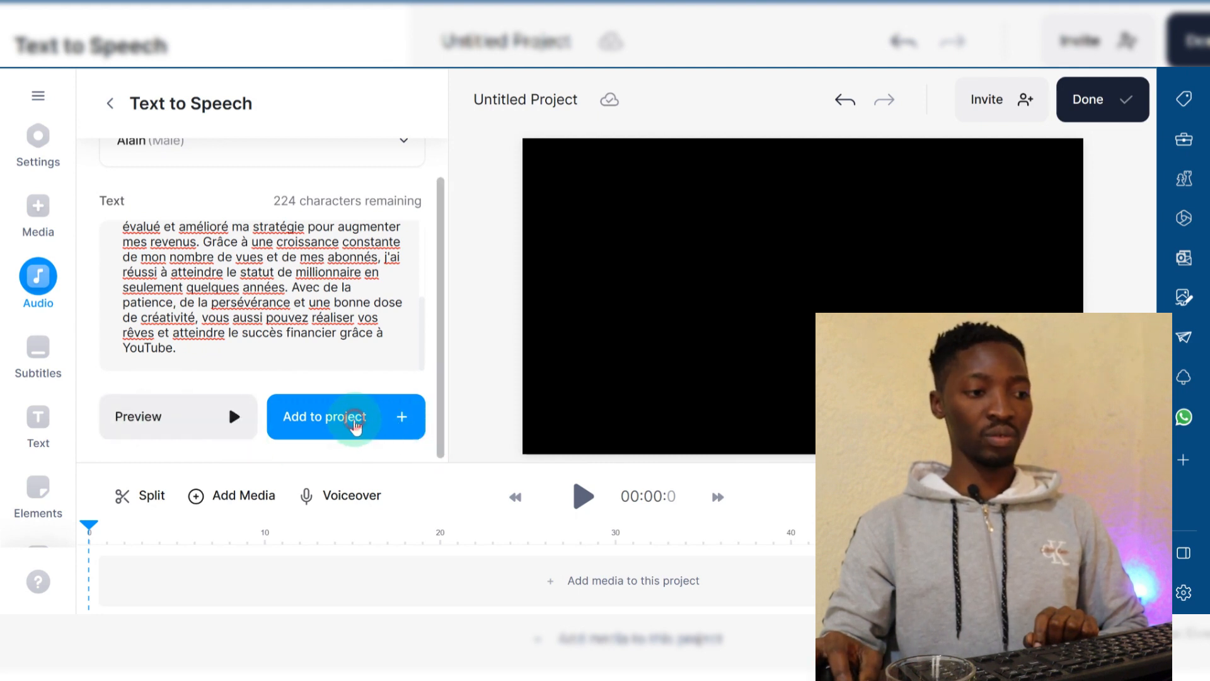
{"action": "left_click", "coordinate": [354, 418]}
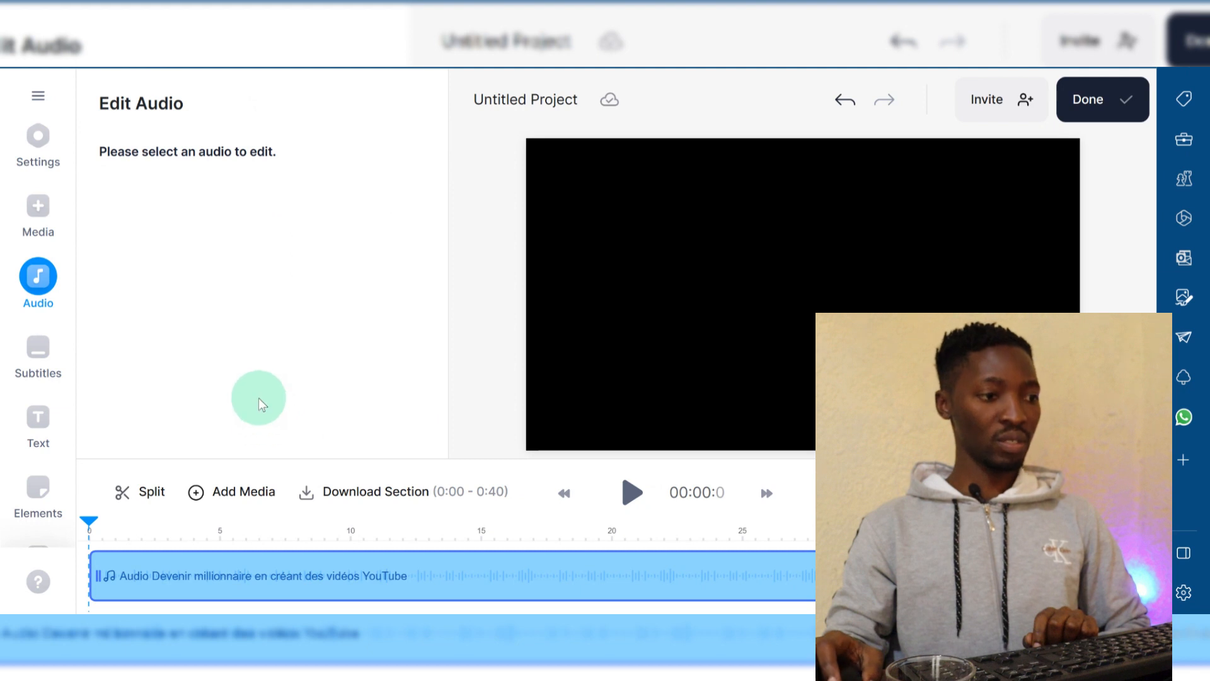
Step: Reopen the Text to Speech settings and play the opening seconds of the narration on the timeline, pausing playback again
{"action": "left_click", "coordinate": [53, 296]}
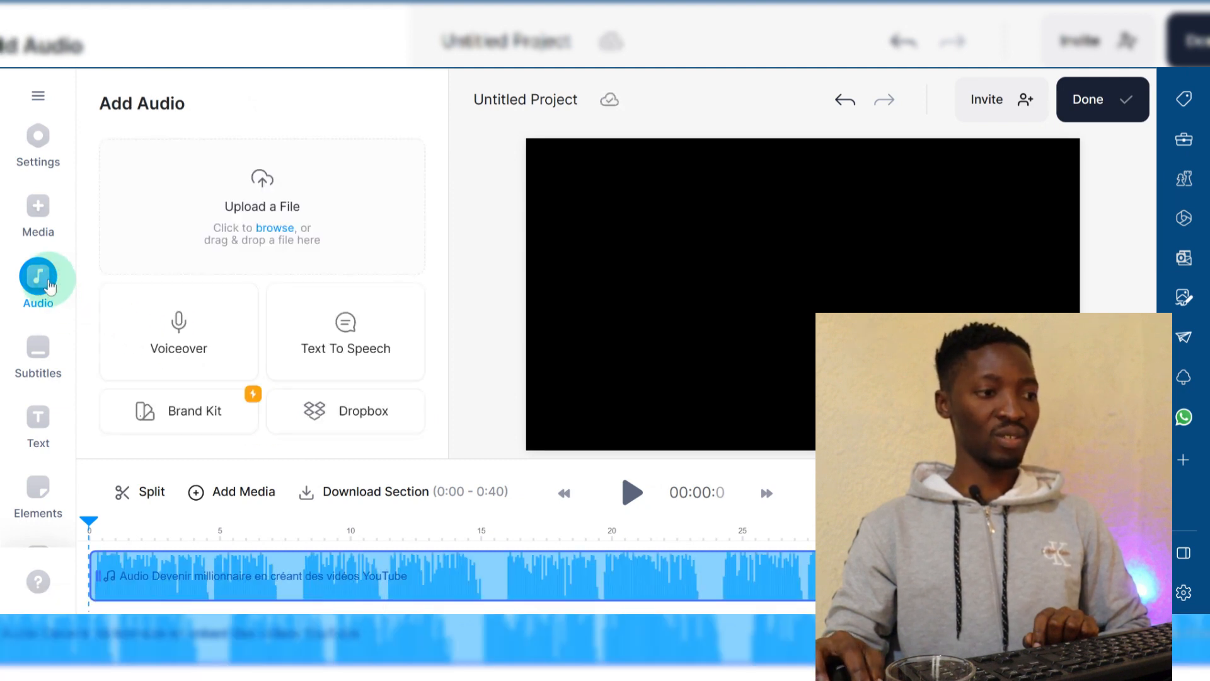
{"action": "left_click", "coordinate": [318, 353]}
{"action": "scroll", "coordinate": [350, 397], "scroll_direction": "down", "scroll_amount": 6}
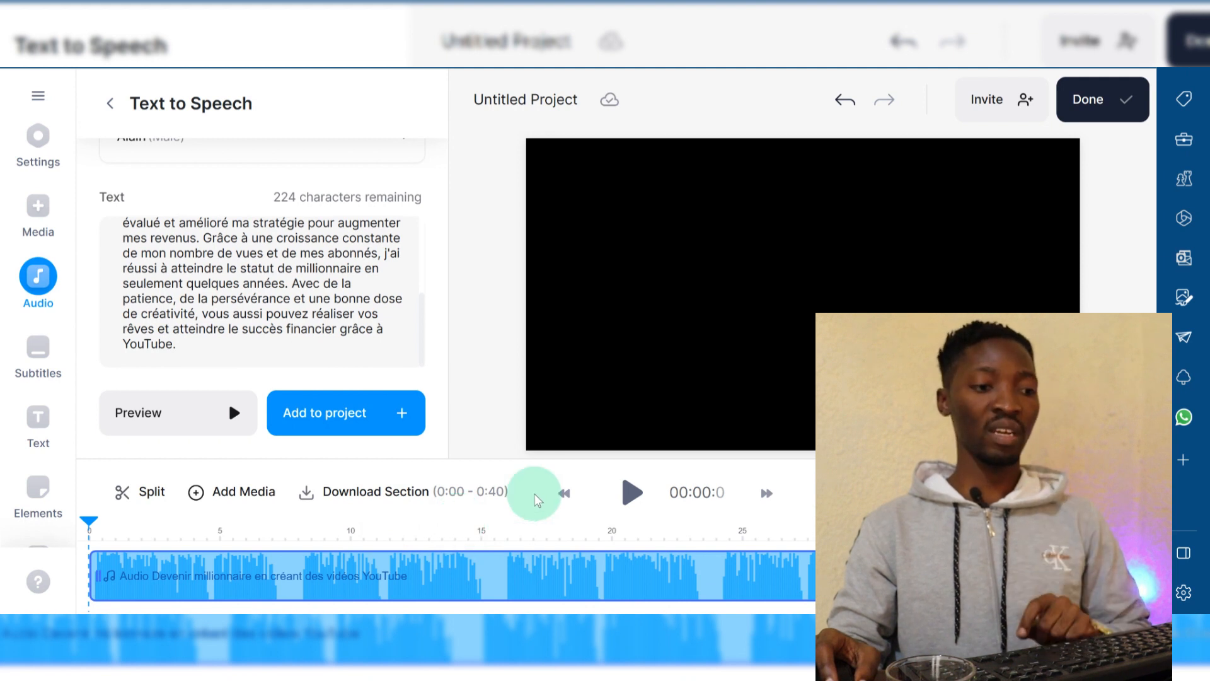
{"action": "left_click", "coordinate": [631, 495]}
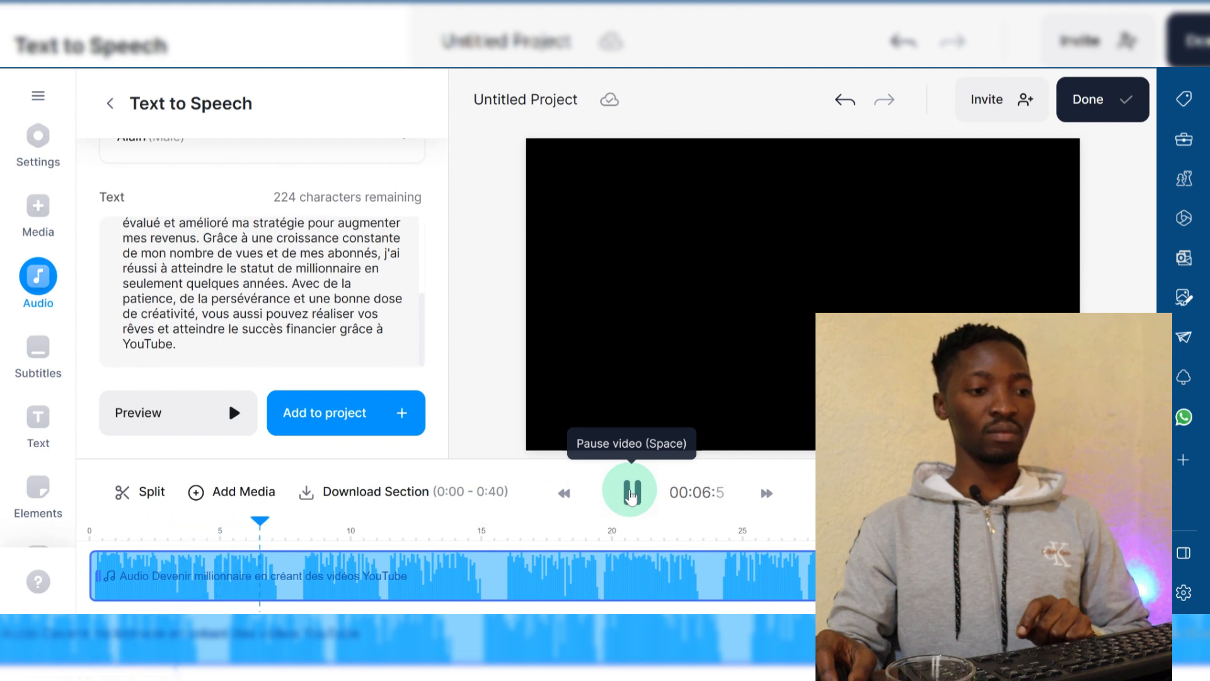
{"action": "left_click", "coordinate": [631, 495]}
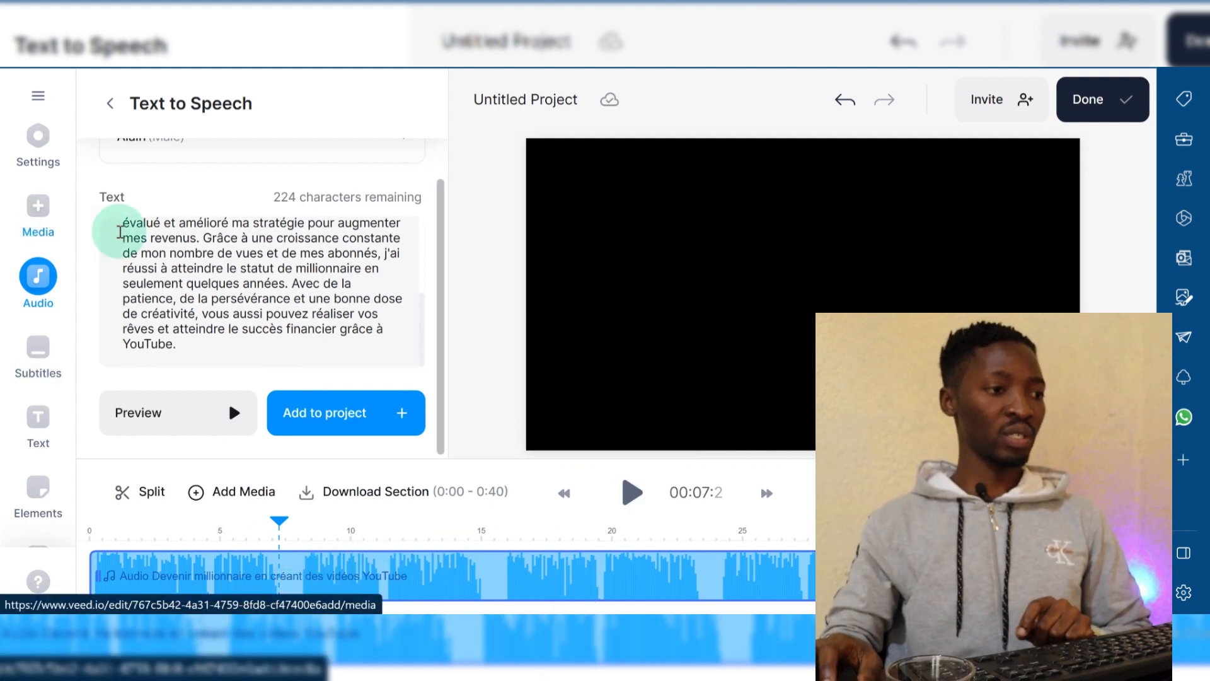
Step: Rename the untitled project as "voix off devenir millionnaire"
{"action": "scroll", "coordinate": [378, 347], "scroll_direction": "up", "scroll_amount": 5}
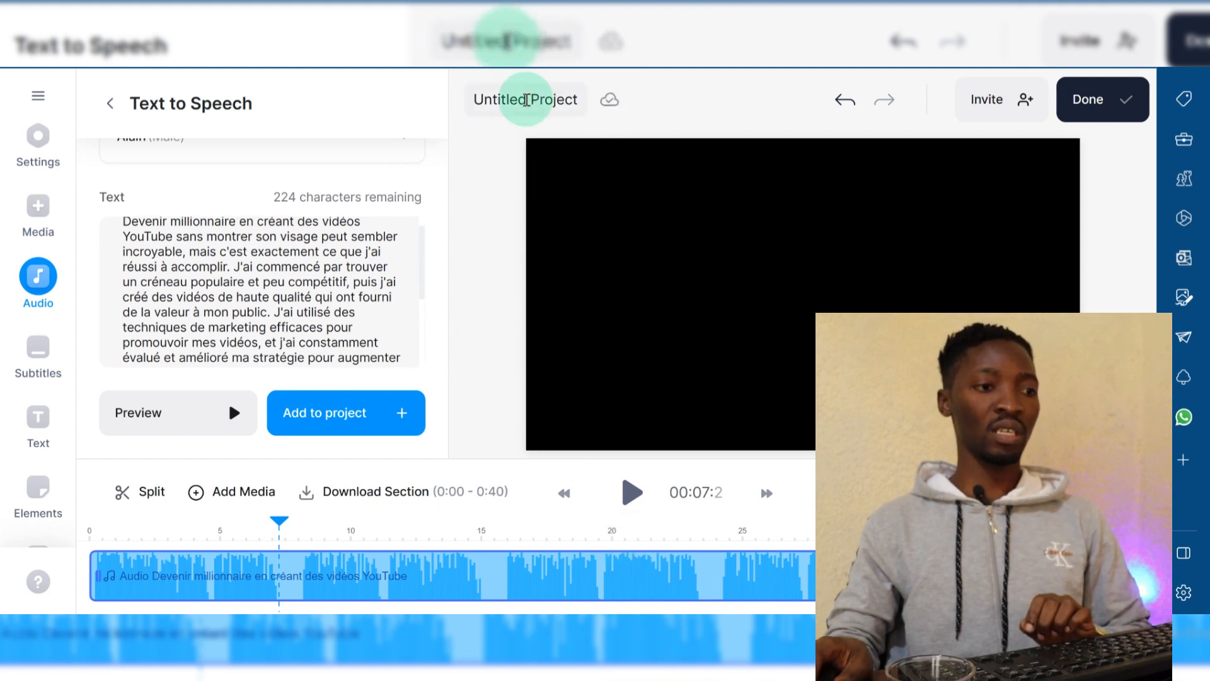
{"action": "left_click", "coordinate": [526, 100]}
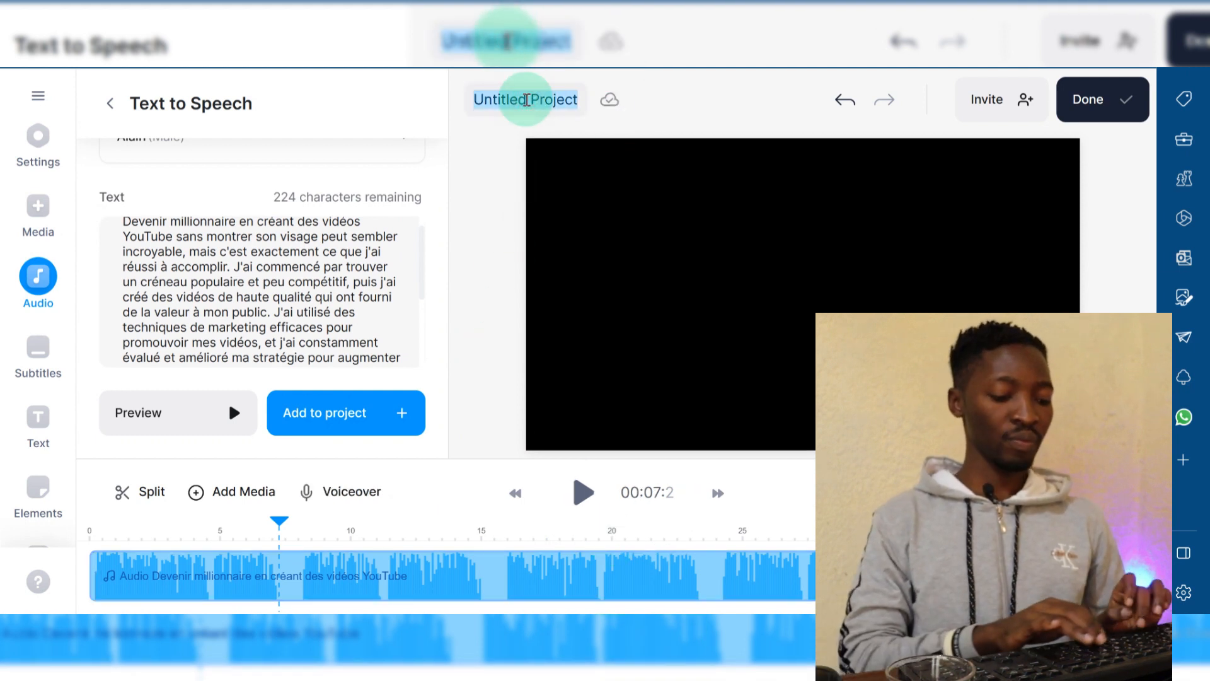
{"action": "type", "text": "voix off"}
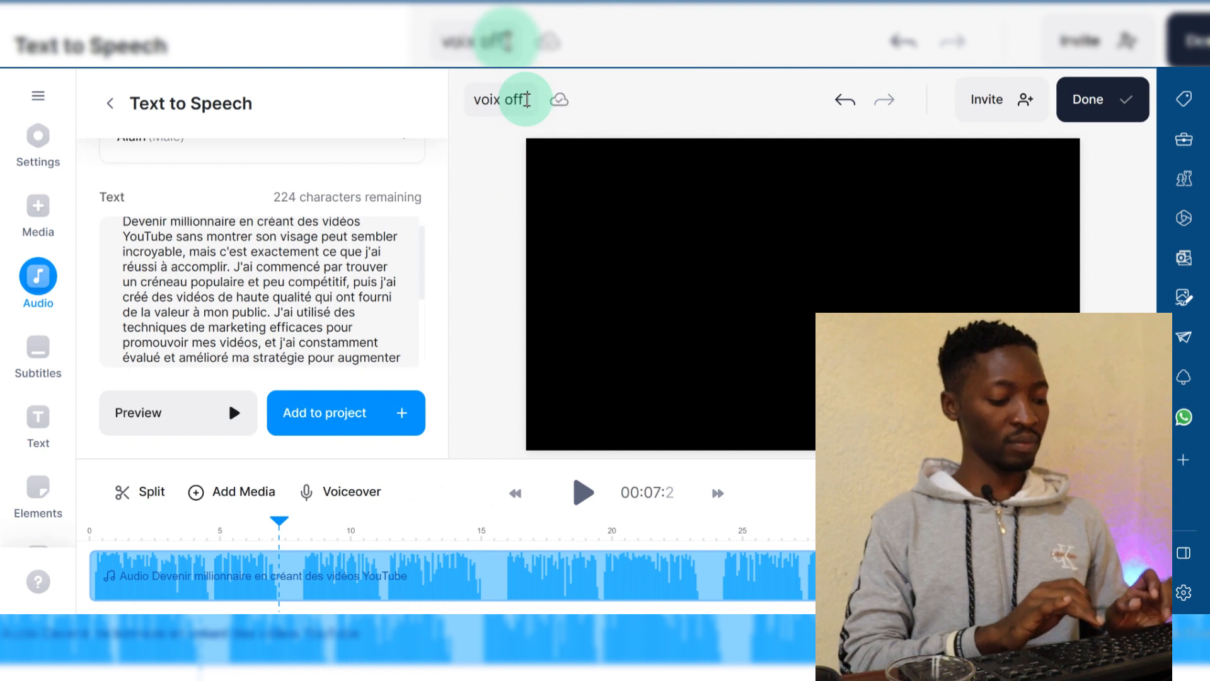
{"action": "type", "text": " devenir"}
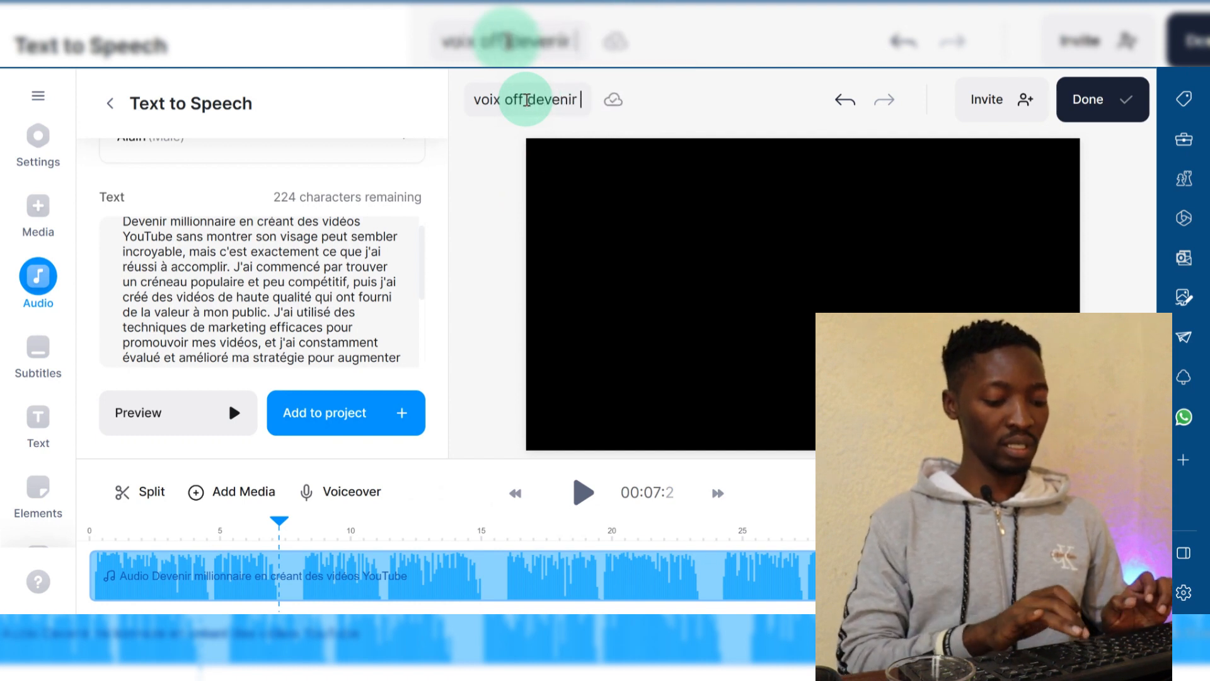
{"action": "type", "text": " millionnaire"}
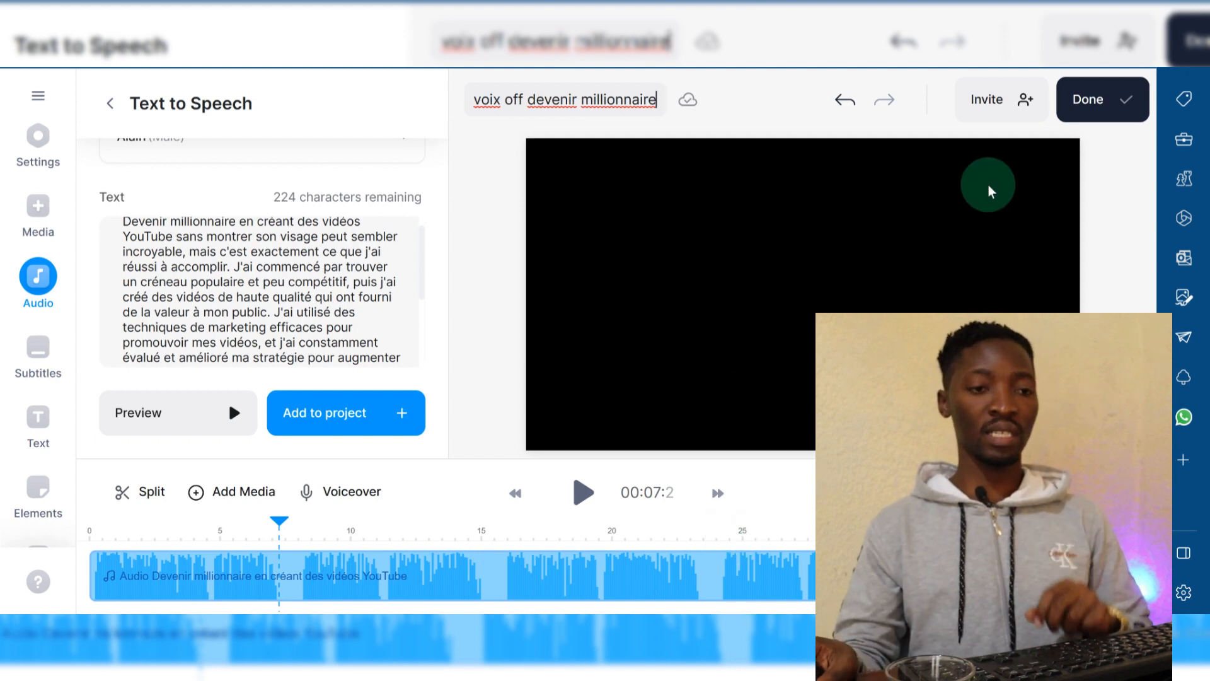
Step: Export the project at Standard quality and download the voice-over as an MP3 file
{"action": "left_click", "coordinate": [1101, 110]}
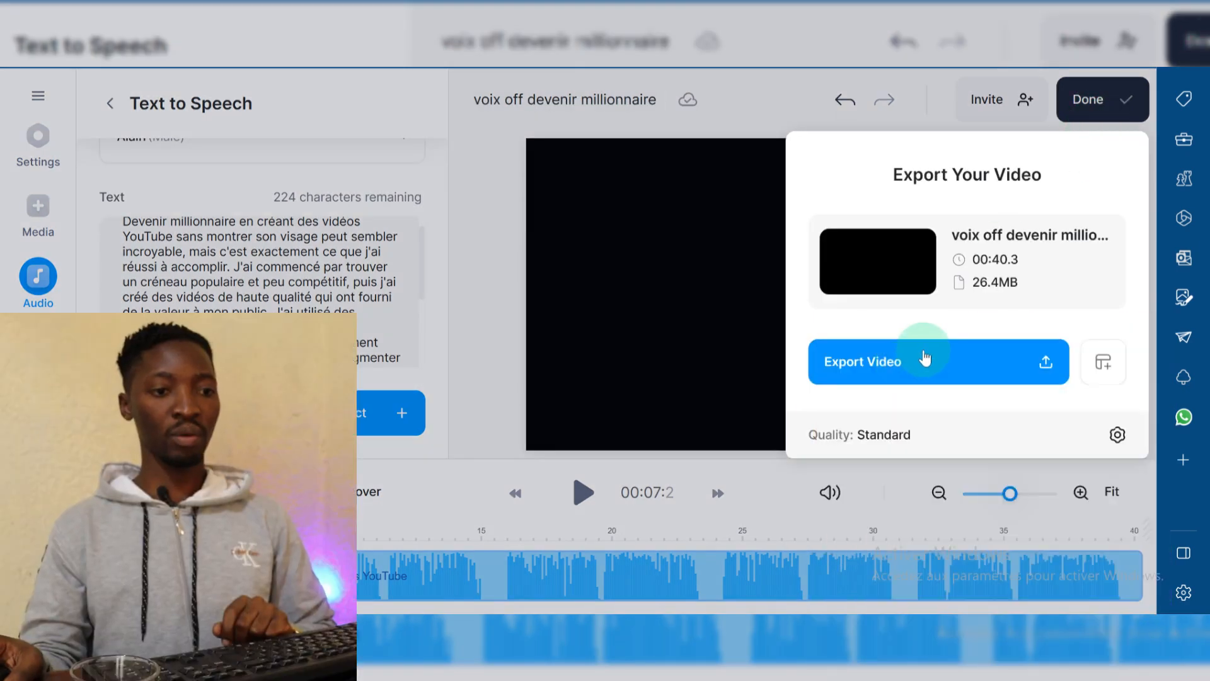
{"action": "left_click", "coordinate": [898, 364]}
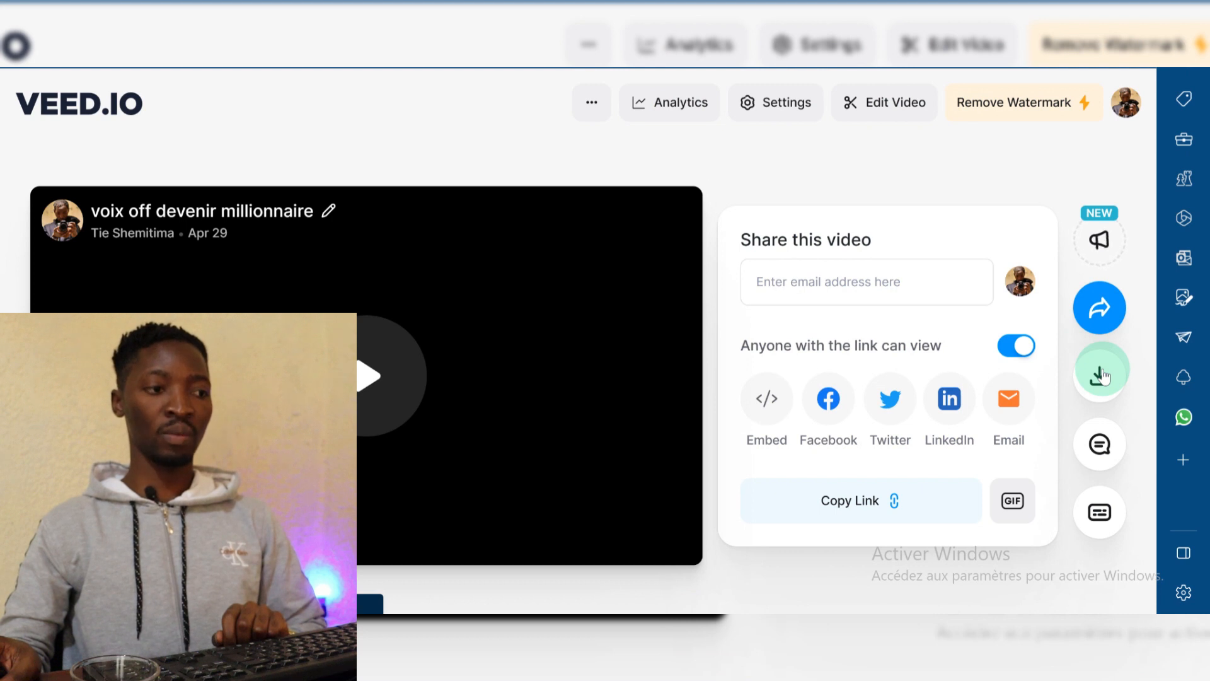
{"action": "left_click", "coordinate": [1101, 374]}
{"action": "left_click", "coordinate": [886, 395]}
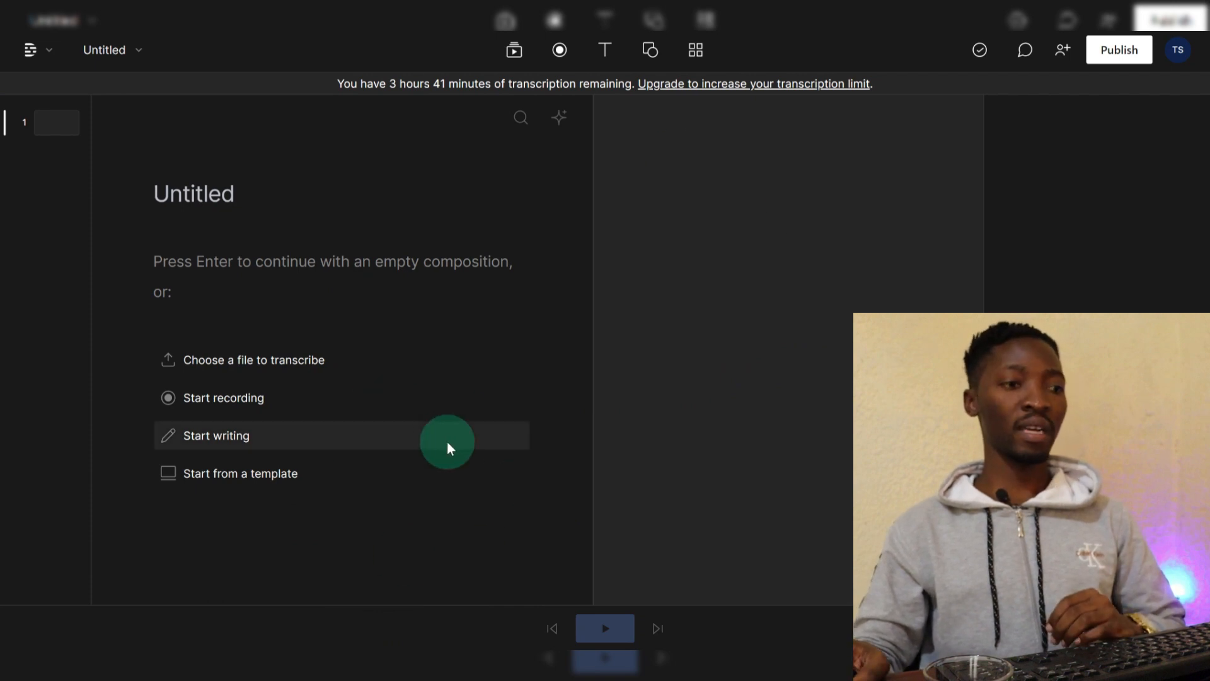
Step: Switch to Descript and look at the options for creating a new composition, project or window
{"action": "left_click", "coordinate": [52, 58]}
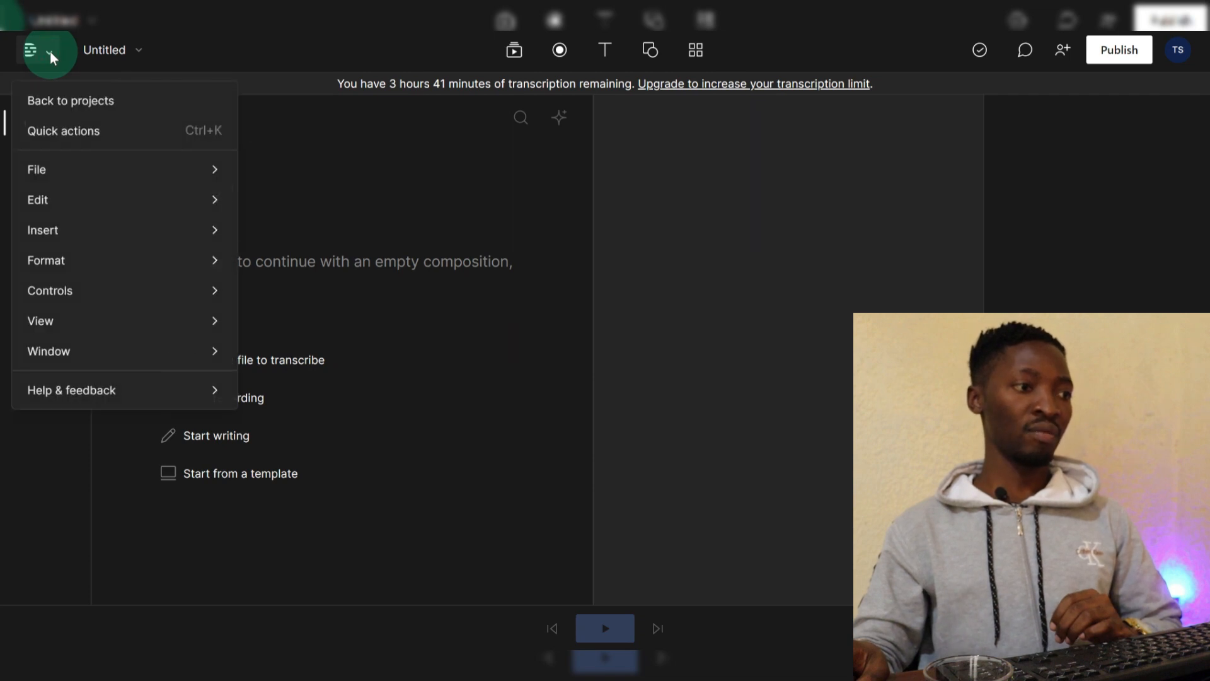
{"action": "mouse_move", "coordinate": [47, 173]}
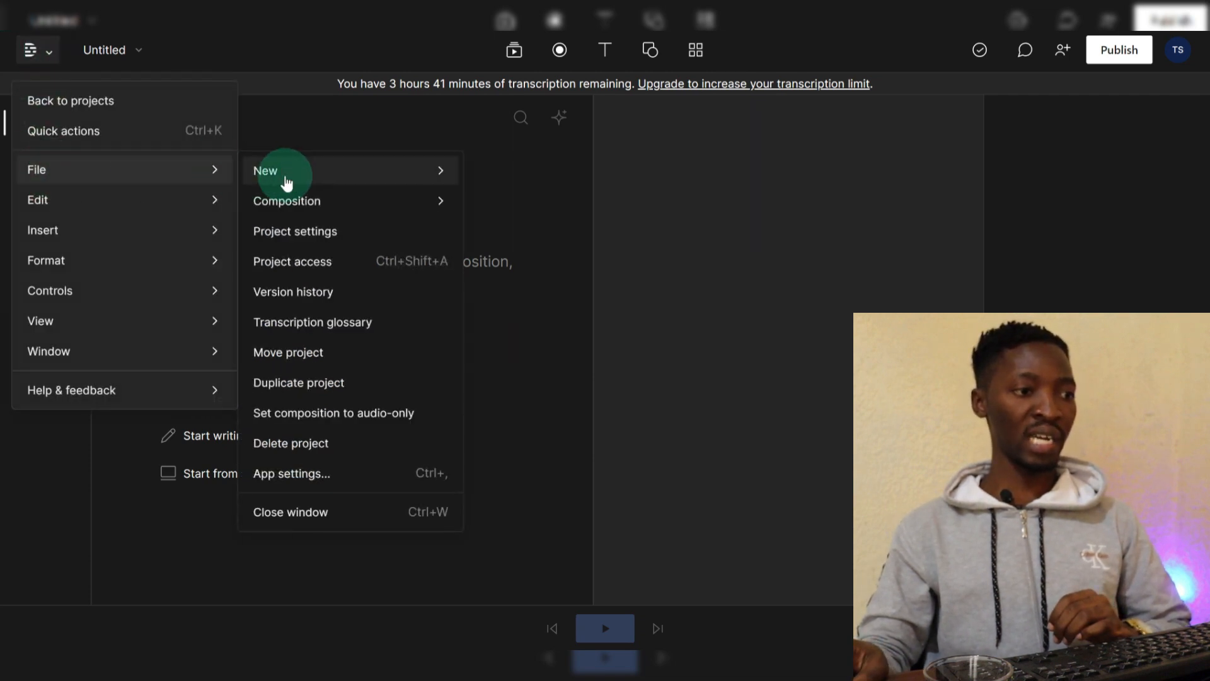
{"action": "mouse_move", "coordinate": [289, 181]}
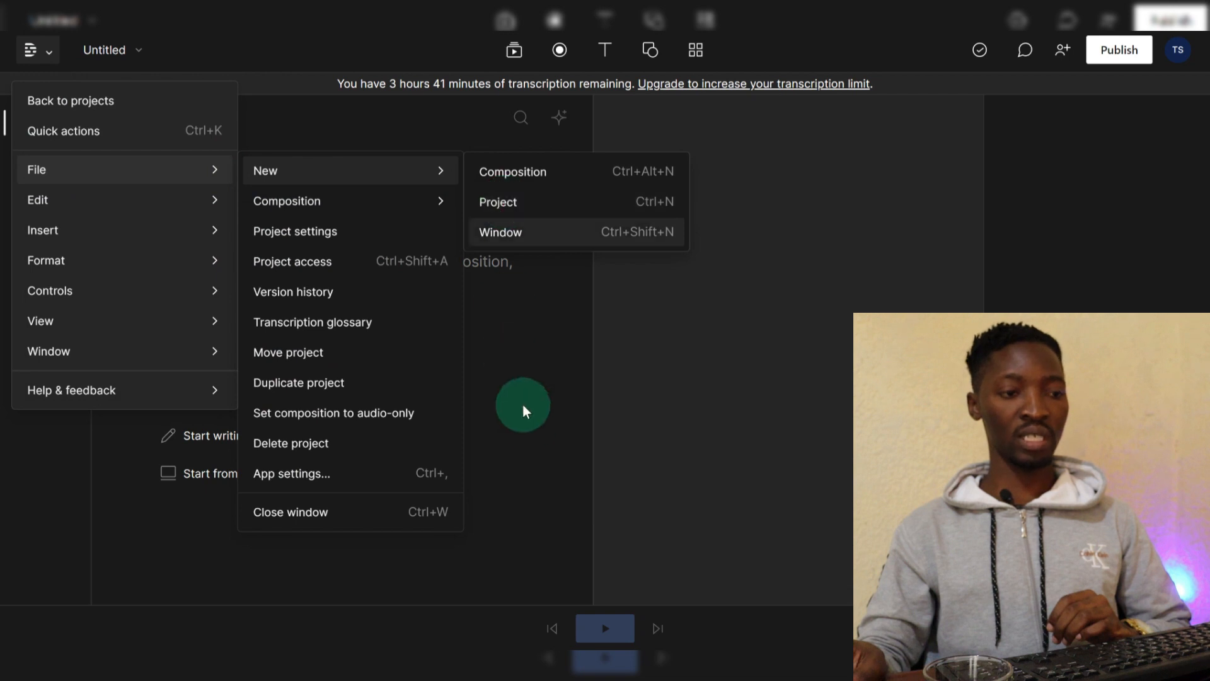
{"action": "left_click", "coordinate": [543, 406]}
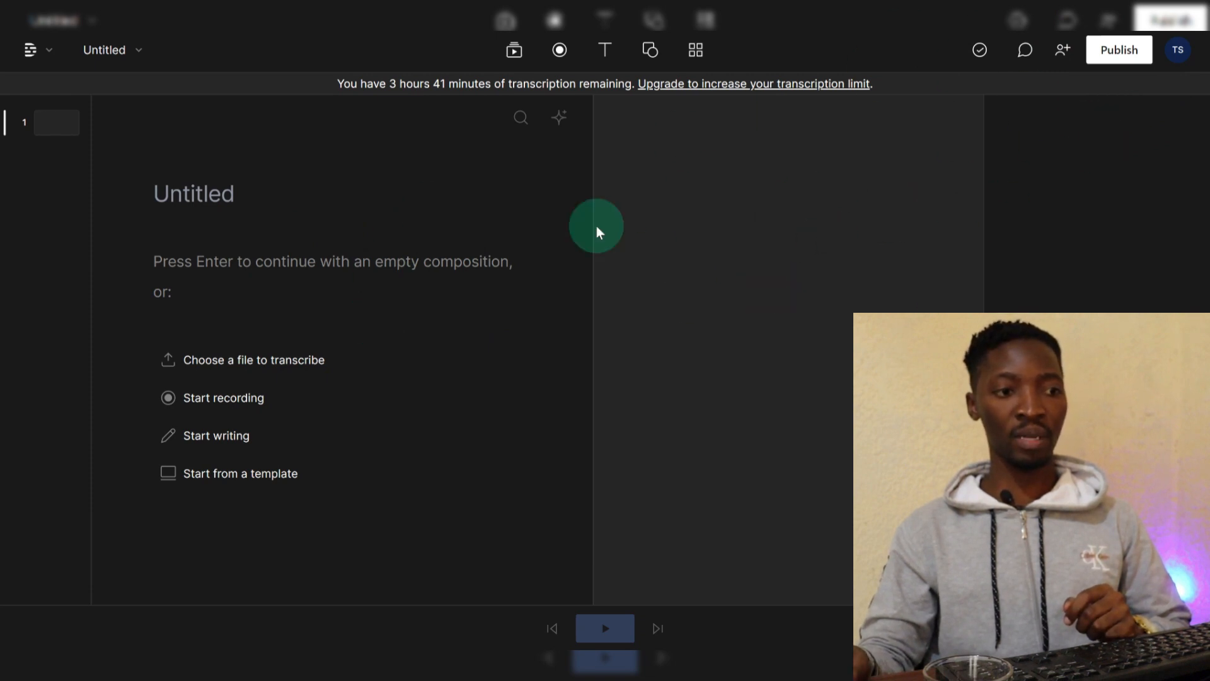
Step: Change the interface theme to Light
{"action": "left_click", "coordinate": [1176, 56]}
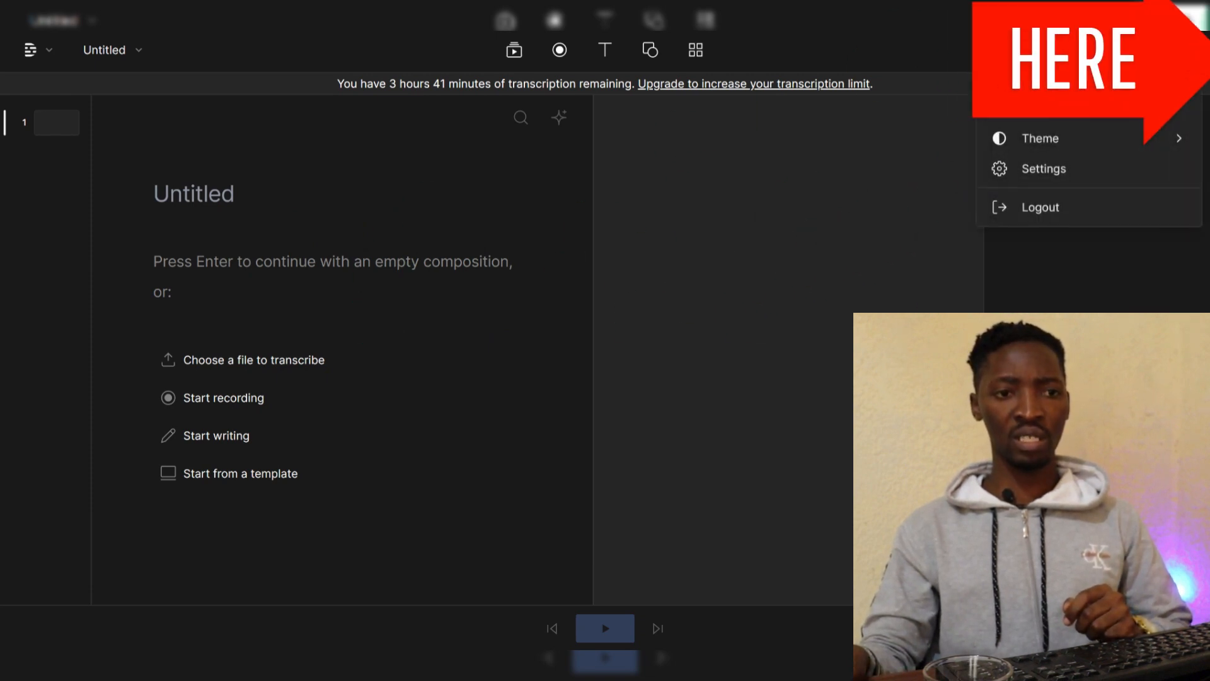
{"action": "mouse_move", "coordinate": [1121, 139]}
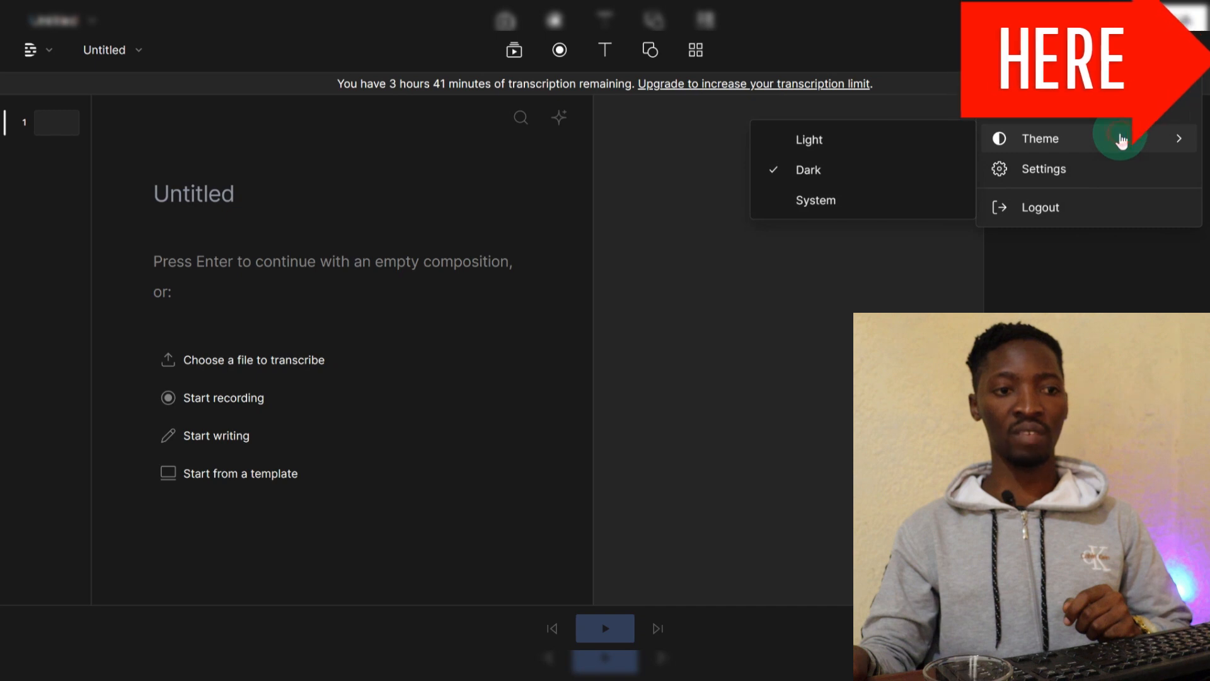
{"action": "left_click", "coordinate": [833, 144]}
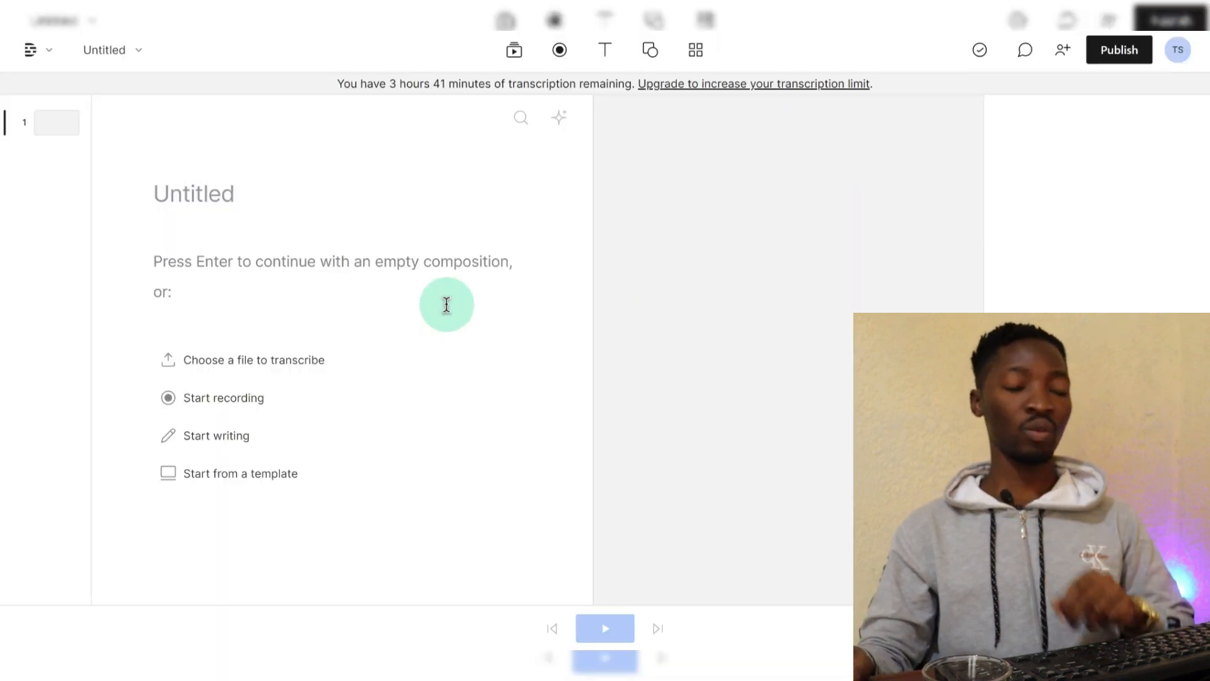
Step: Import the "voix off devenir millionnaire" MP3 from the Downloads folder (Téléchargements) for transcription
{"action": "left_click", "coordinate": [222, 359]}
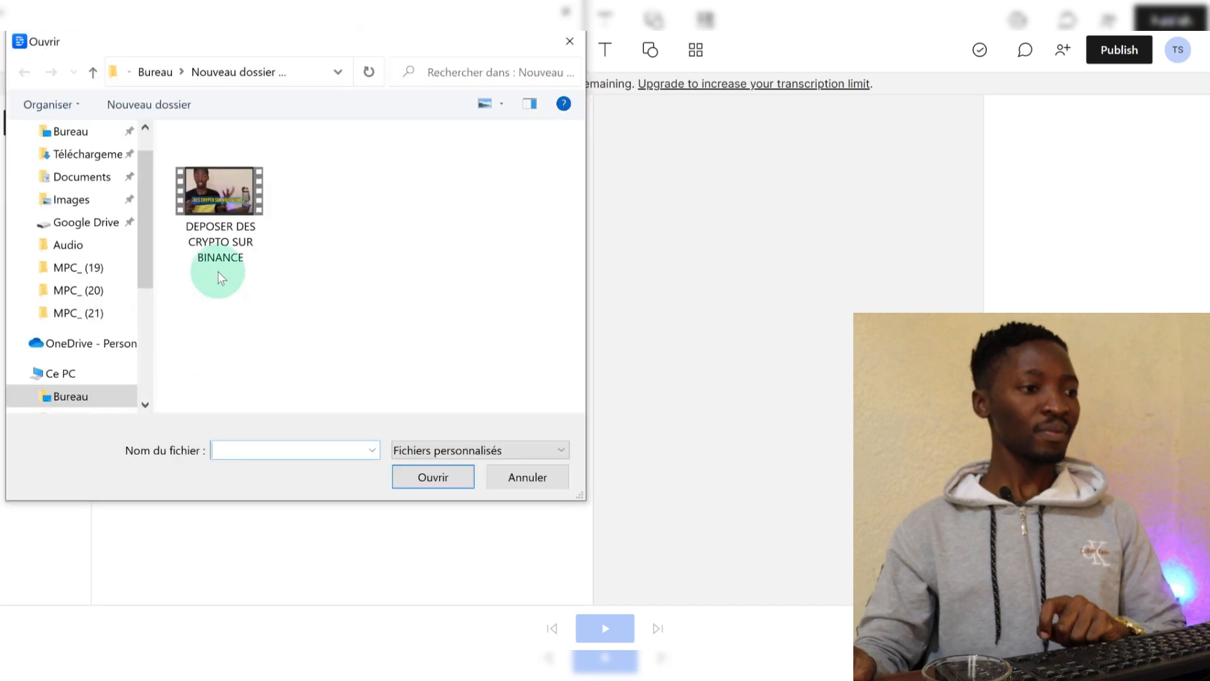
{"action": "left_click", "coordinate": [63, 153]}
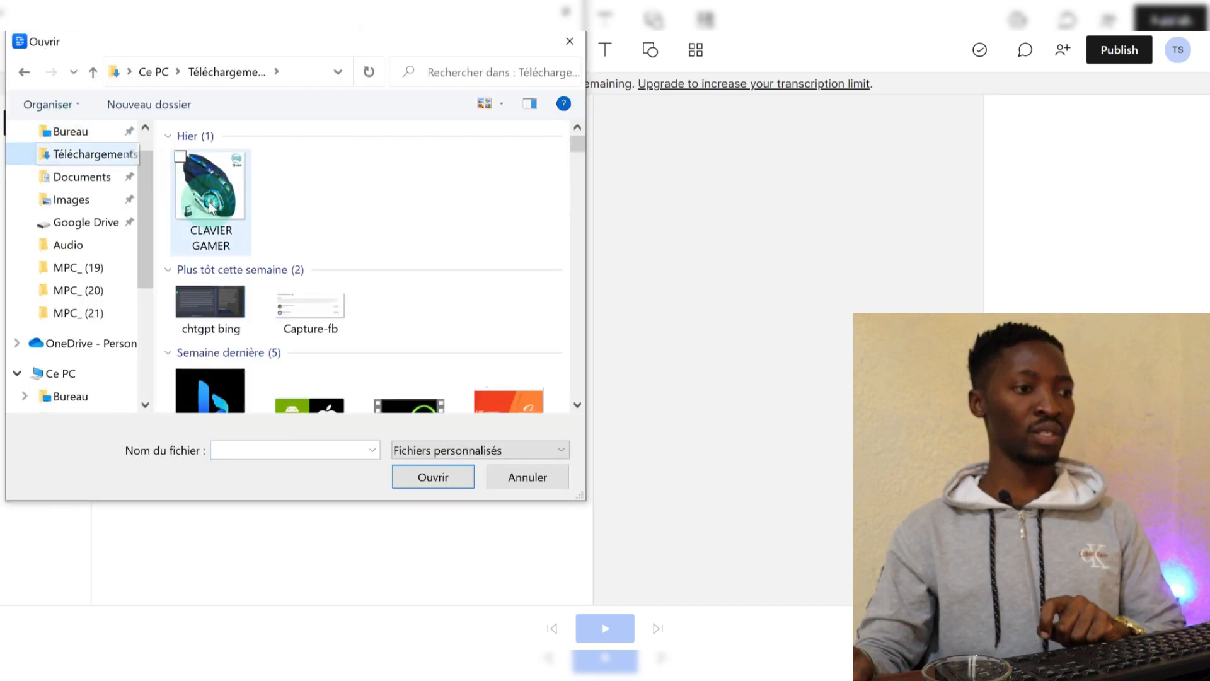
{"action": "left_click", "coordinate": [212, 208]}
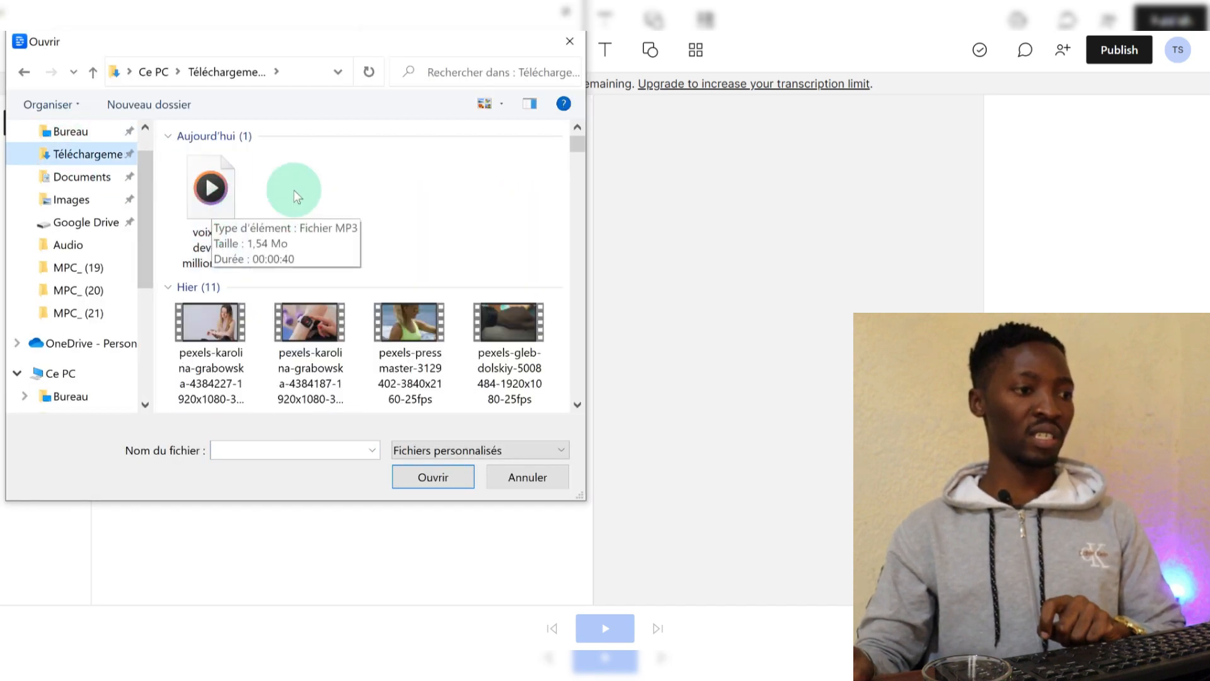
{"action": "left_click", "coordinate": [222, 215]}
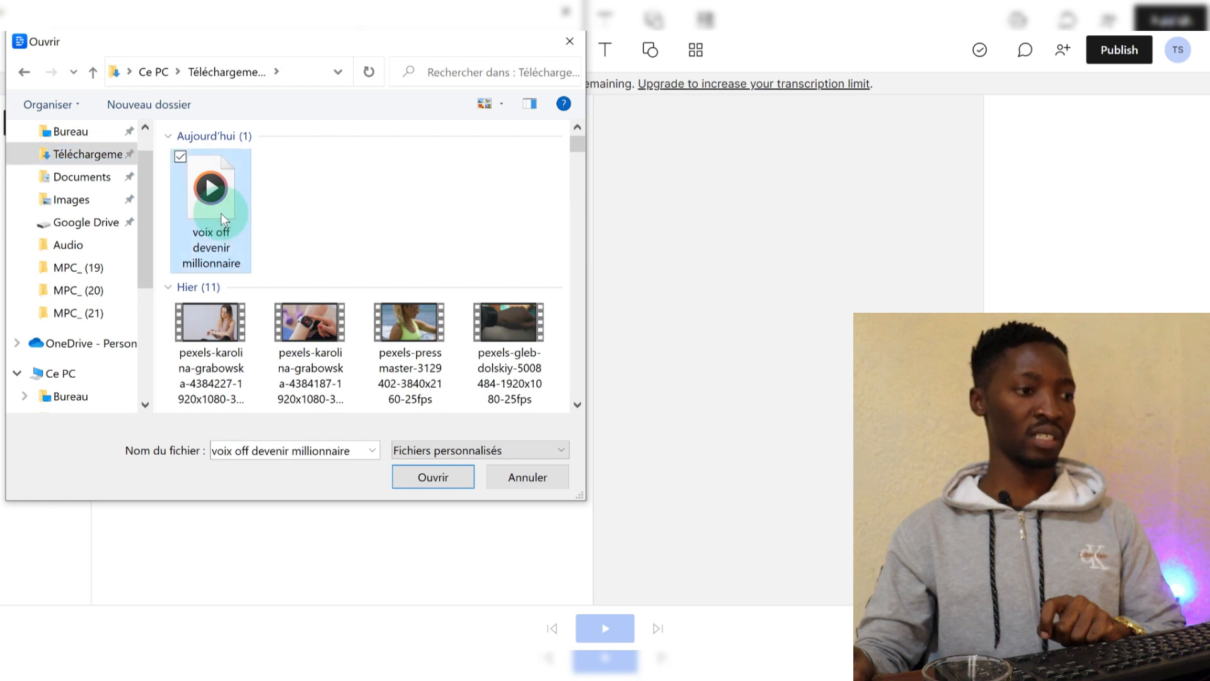
{"action": "left_click", "coordinate": [444, 479]}
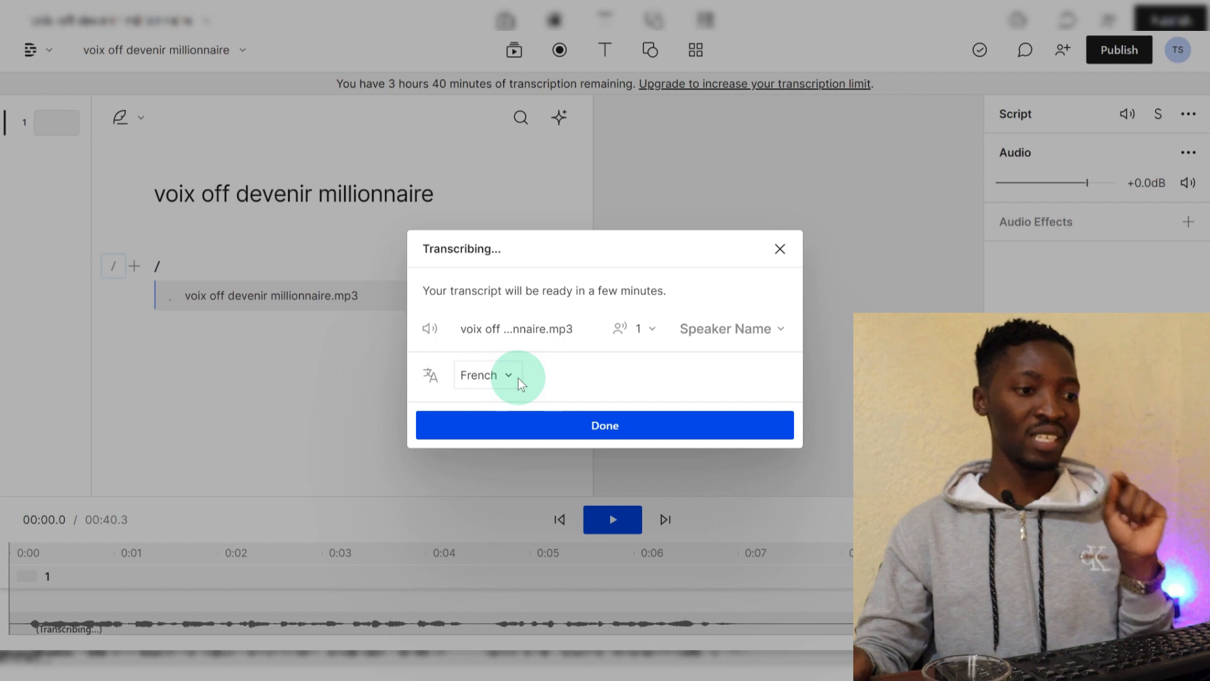
Step: Keep French as the transcription language and confirm the transcription settings
{"action": "left_click", "coordinate": [516, 377]}
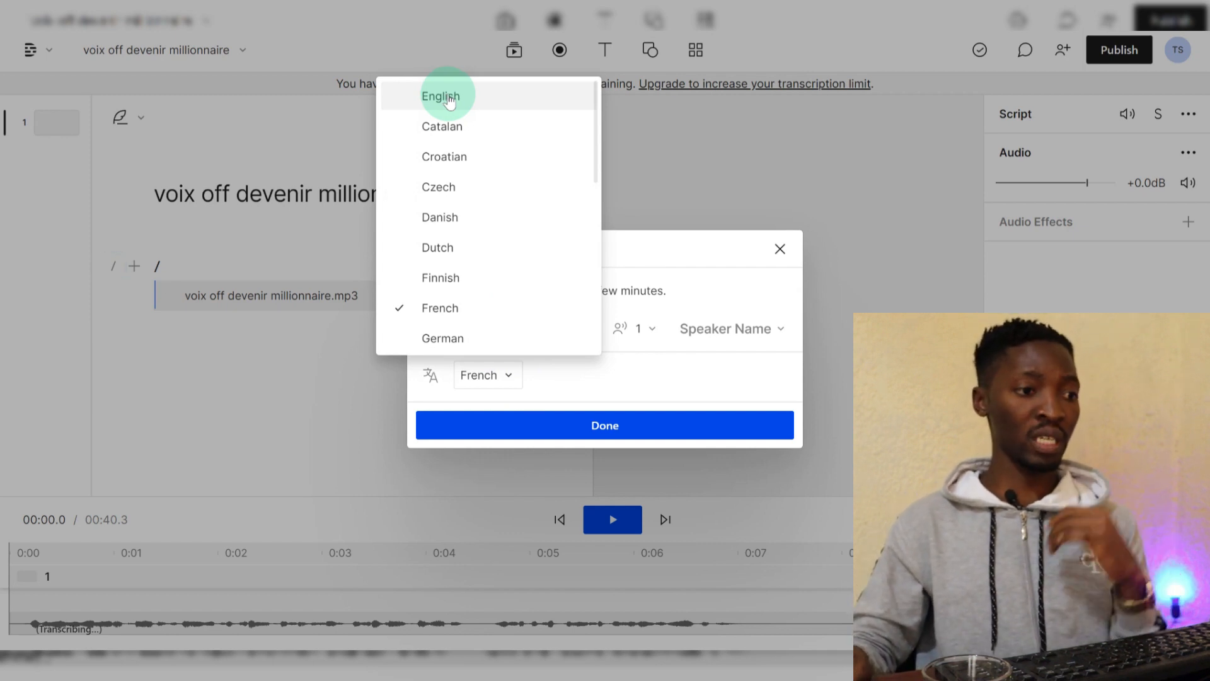
{"action": "left_click", "coordinate": [427, 309]}
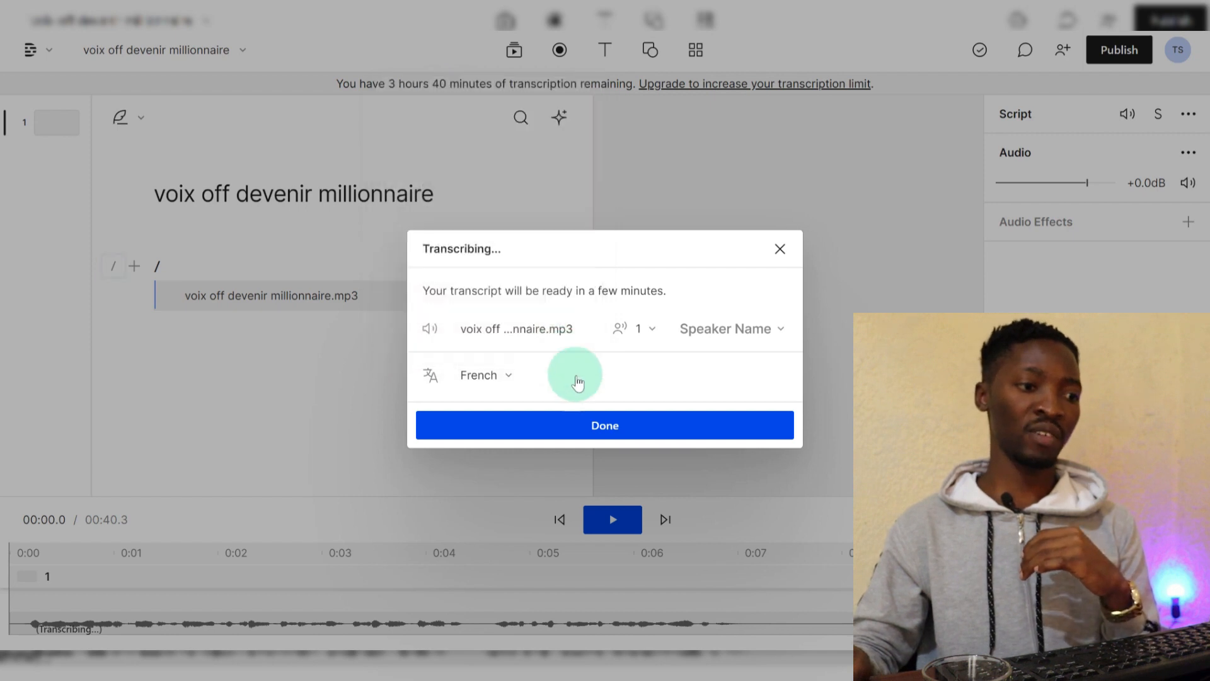
{"action": "left_click", "coordinate": [565, 425]}
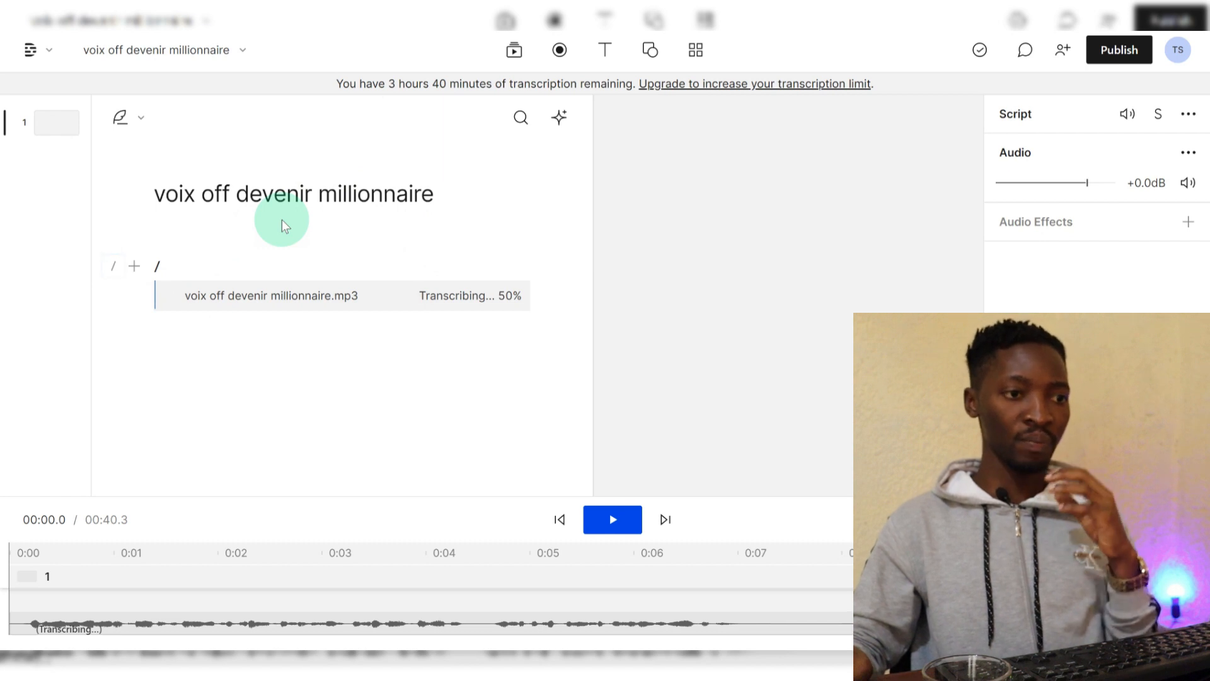
Step: Read through the generated French transcript from its beginning to its last sentence
{"action": "scroll", "coordinate": [289, 325], "scroll_direction": "down", "scroll_amount": 5}
{"action": "scroll", "coordinate": [300, 330], "scroll_direction": "up", "scroll_amount": 6}
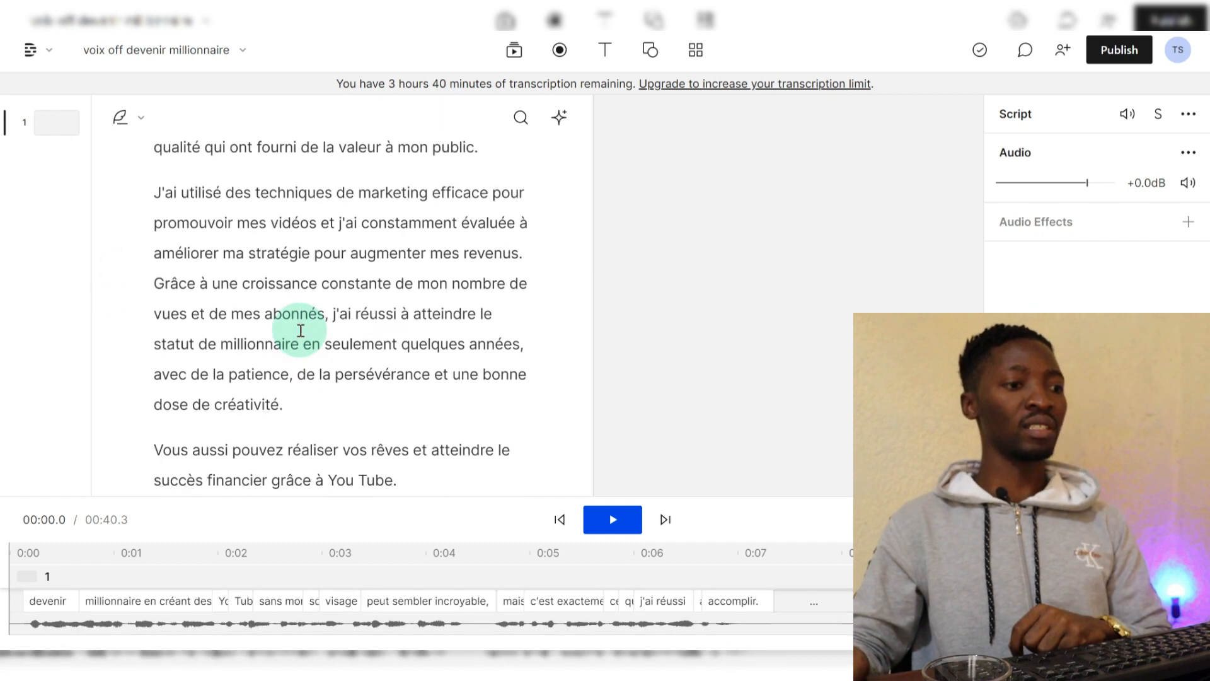
{"action": "scroll", "coordinate": [300, 330], "scroll_direction": "down", "scroll_amount": 6}
{"action": "scroll", "coordinate": [300, 330], "scroll_direction": "up", "scroll_amount": 1}
{"action": "scroll", "coordinate": [300, 330], "scroll_direction": "up", "scroll_amount": 6}
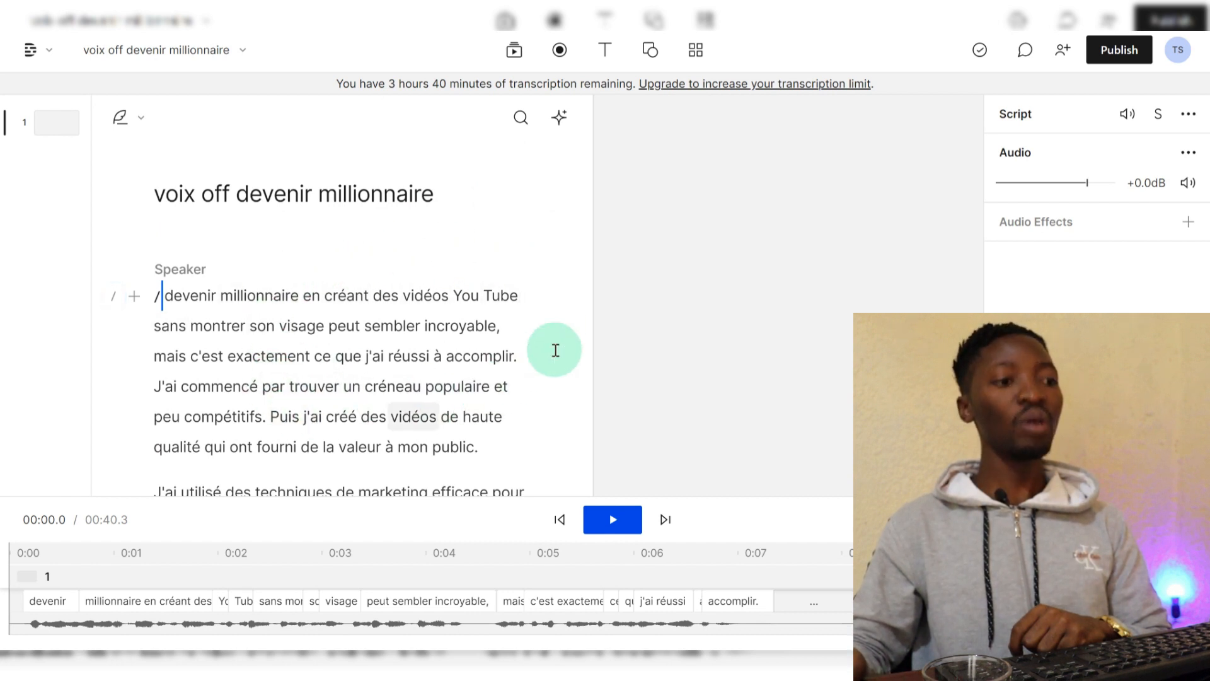
{"action": "scroll", "coordinate": [303, 308], "scroll_direction": "down", "scroll_amount": 6}
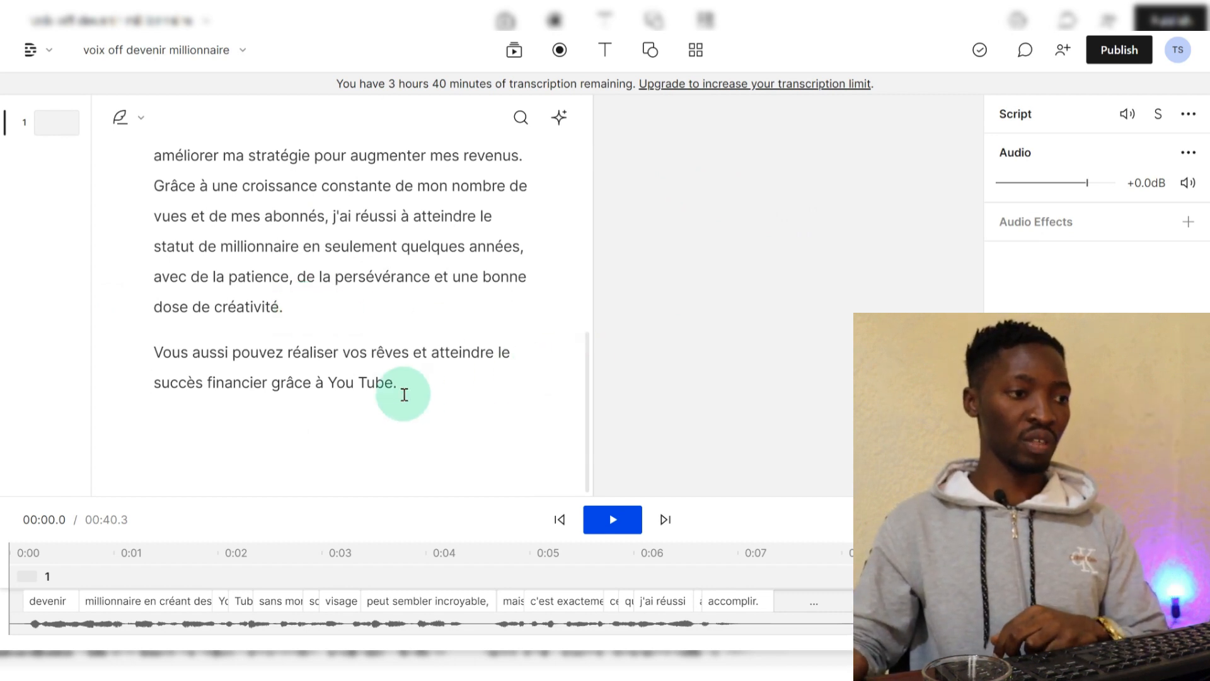
{"action": "scroll", "coordinate": [403, 394], "scroll_direction": "up", "scroll_amount": 6}
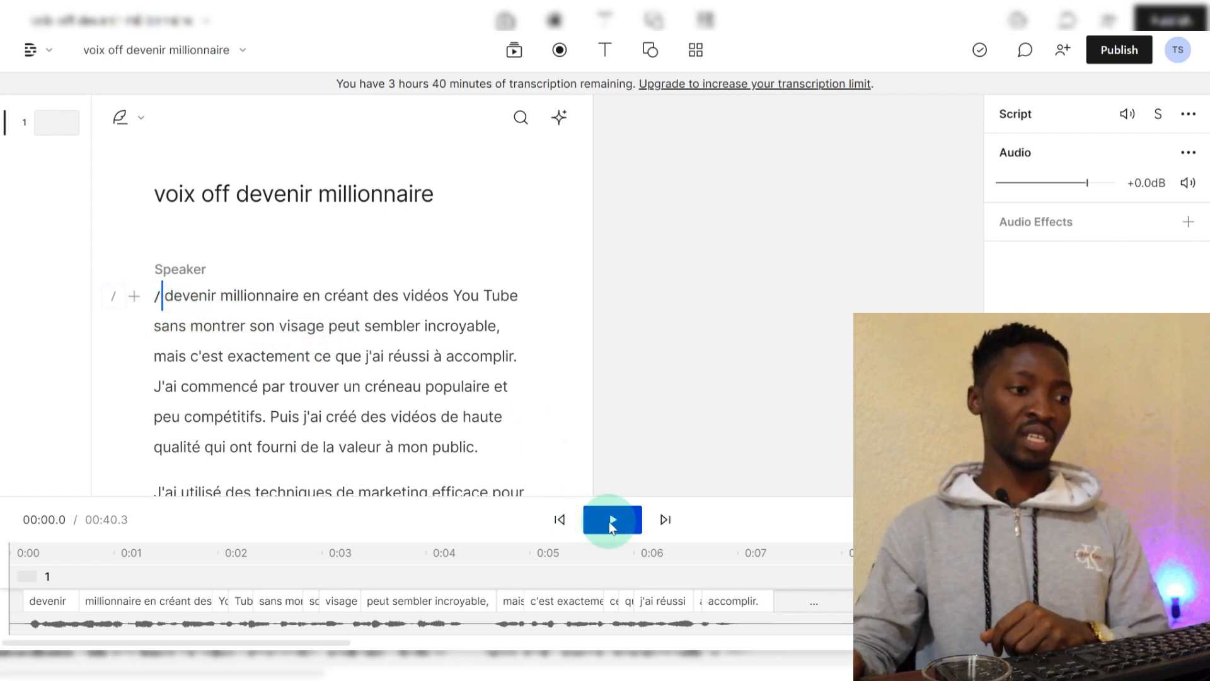
Step: Play the narration through the first sentence and insert a scene break before "J'ai commencé par trouver"
{"action": "left_click", "coordinate": [610, 525]}
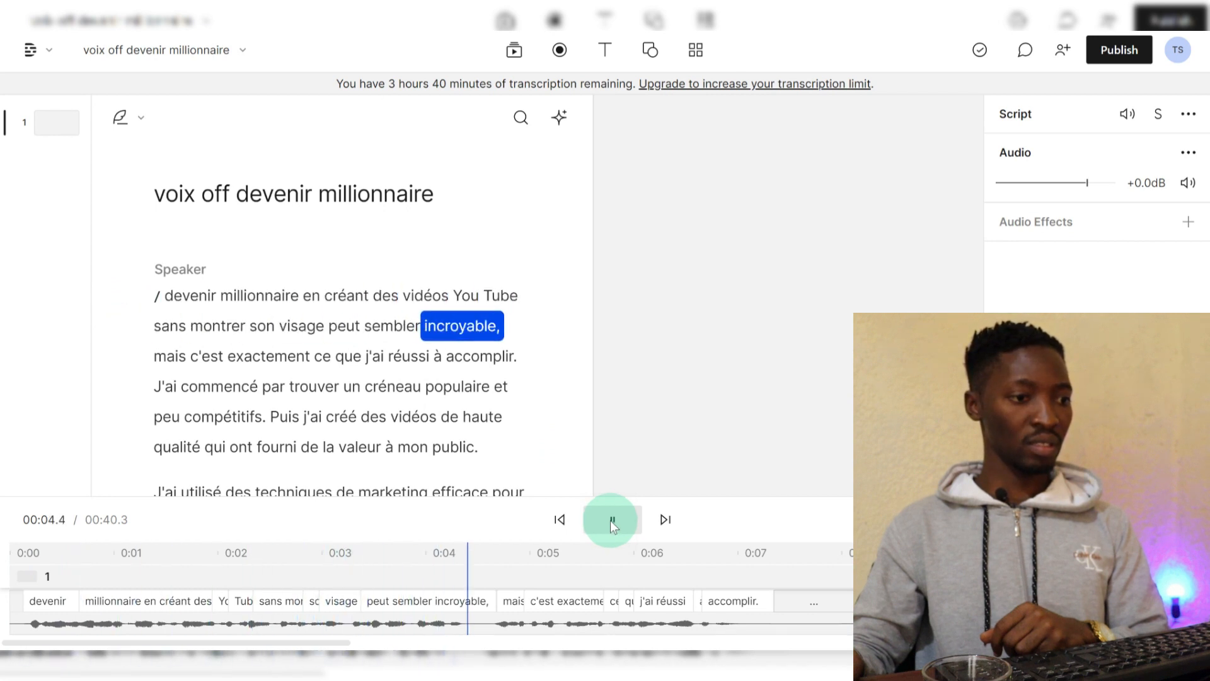
{"action": "left_click", "coordinate": [610, 521]}
{"action": "left_click", "coordinate": [611, 520]}
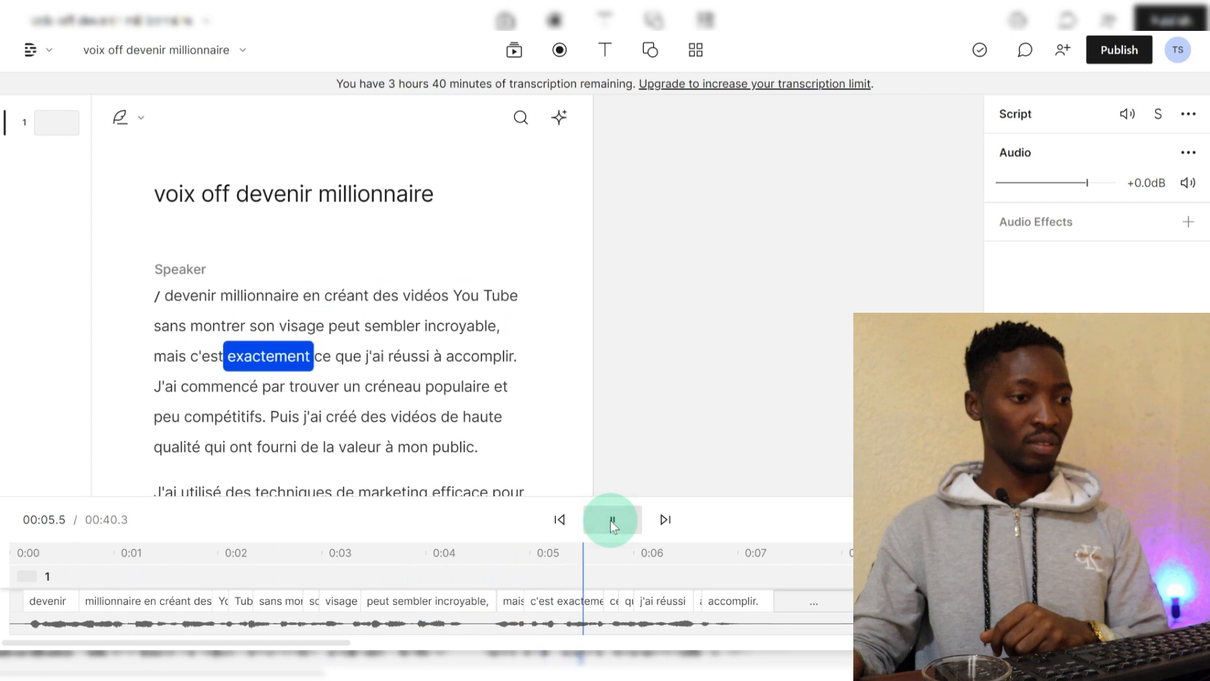
{"action": "left_click", "coordinate": [611, 520]}
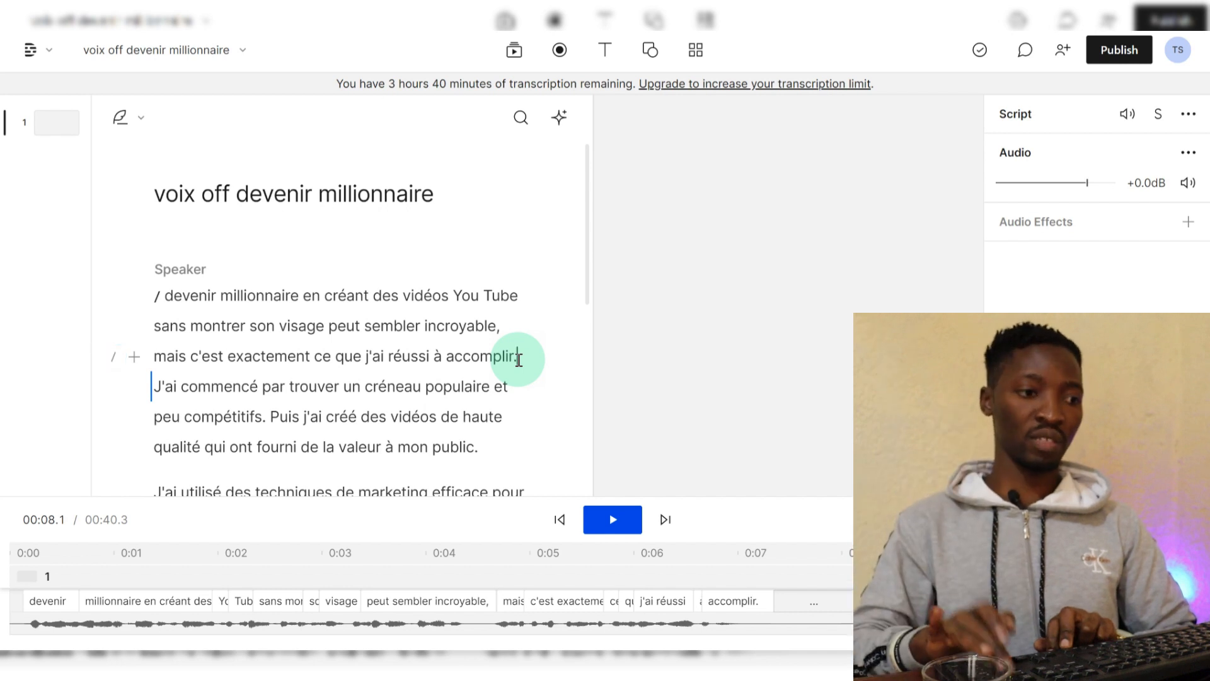
{"action": "type", "text": "/"}
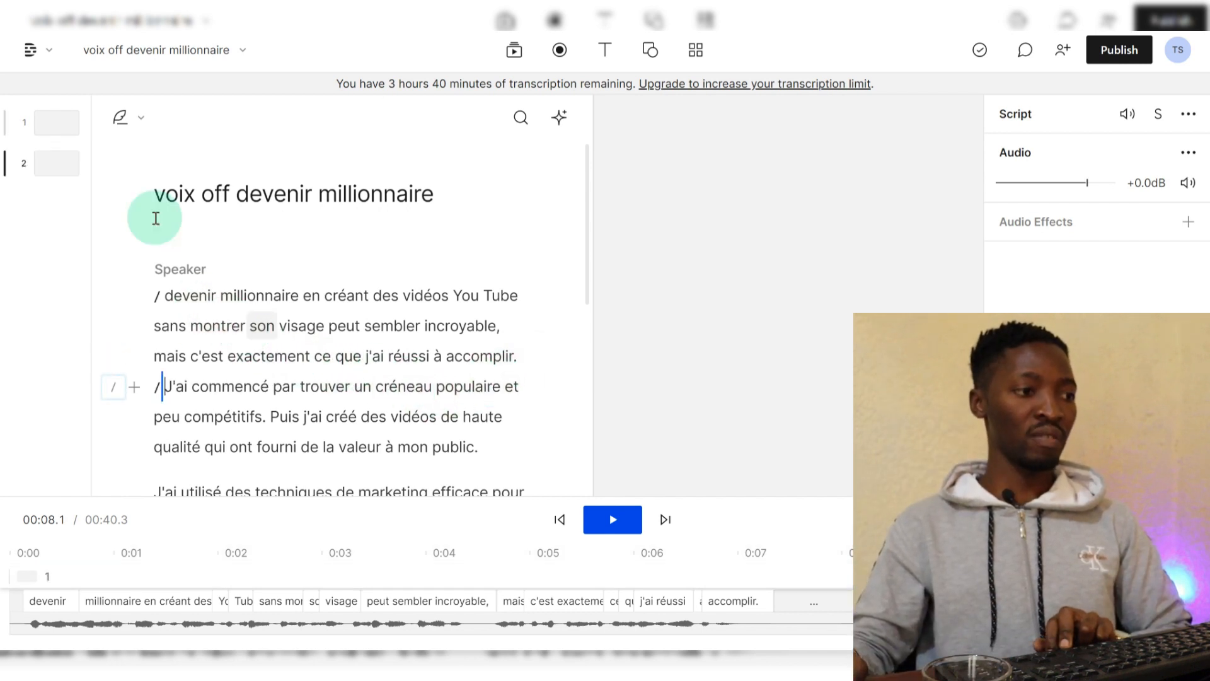
{"action": "left_click", "coordinate": [53, 125]}
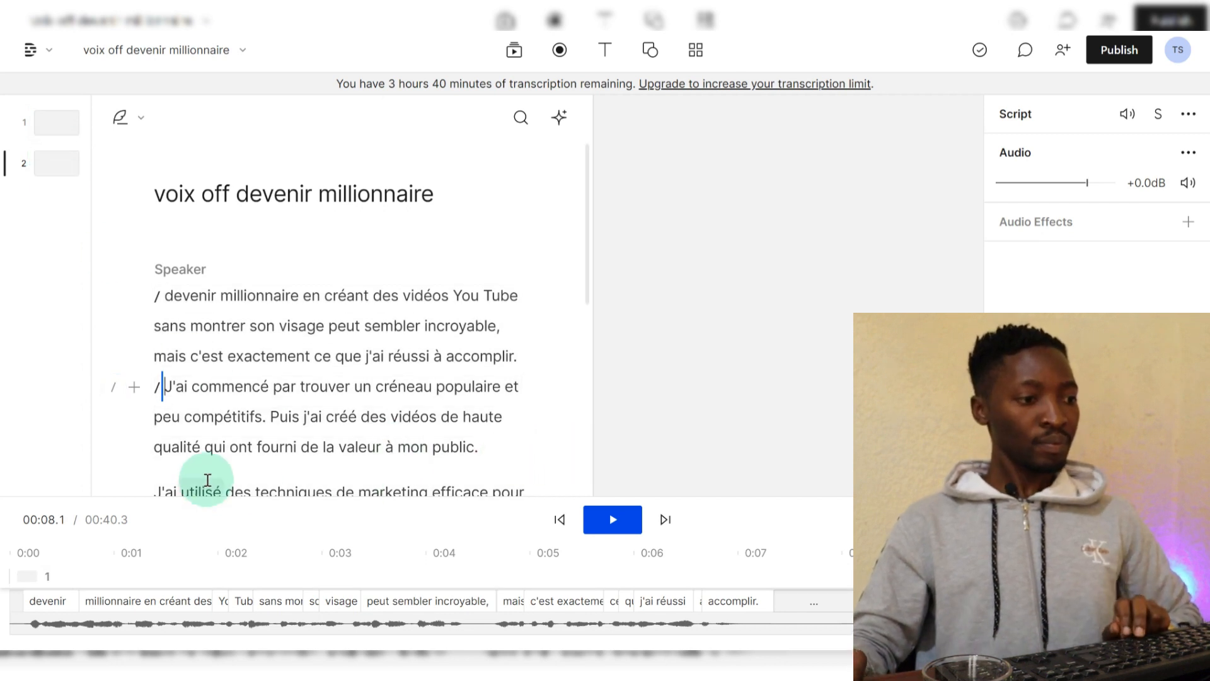
Step: Play the second scene's narration to its end and insert a scene break before "J'ai utilisé des techniques de marketing"
{"action": "key", "text": "space"}
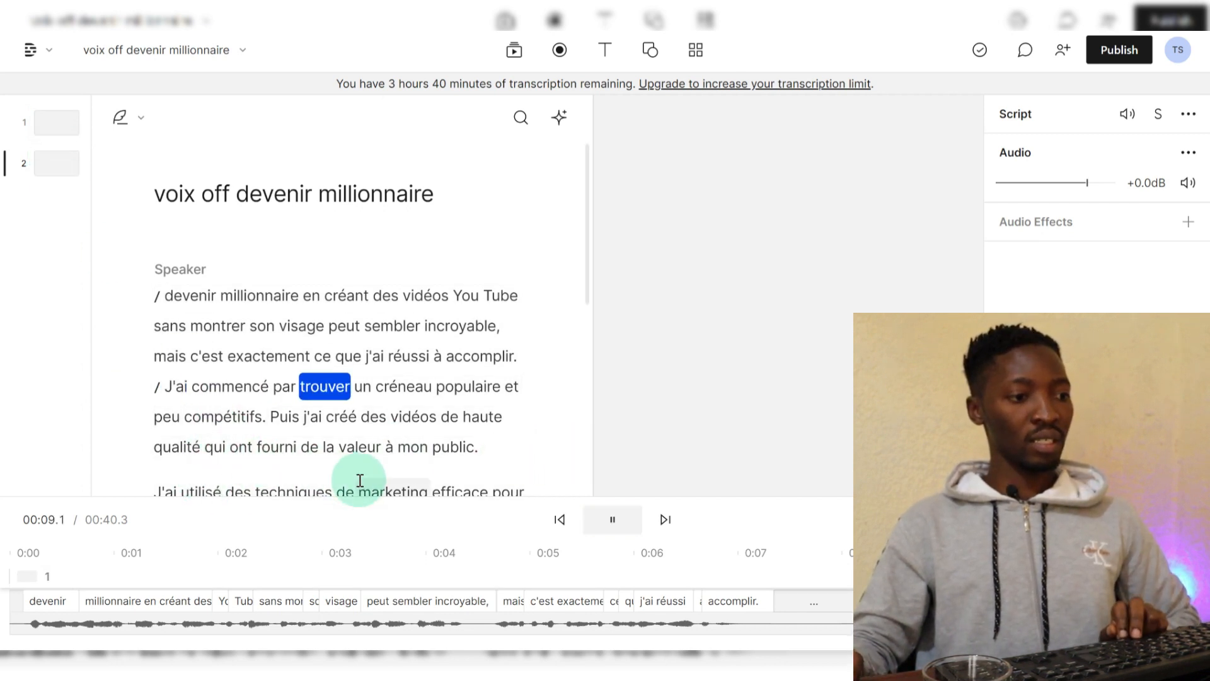
{"action": "key", "text": "space"}
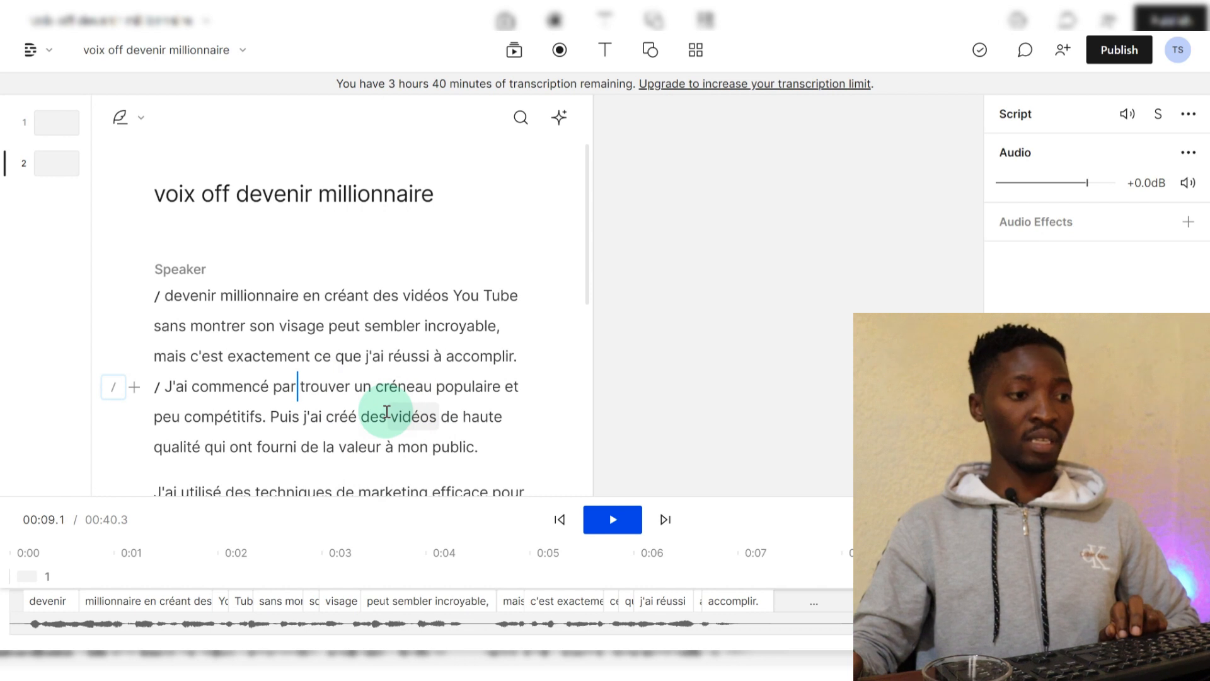
{"action": "key", "text": "space"}
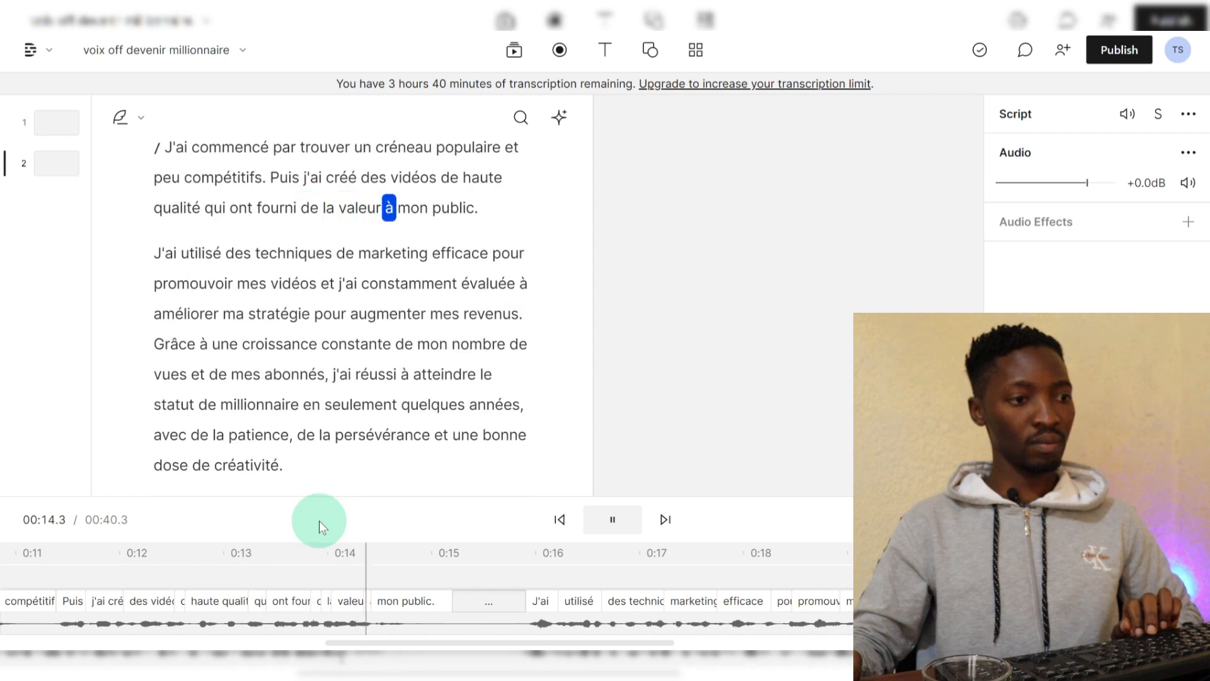
{"action": "key", "text": "space"}
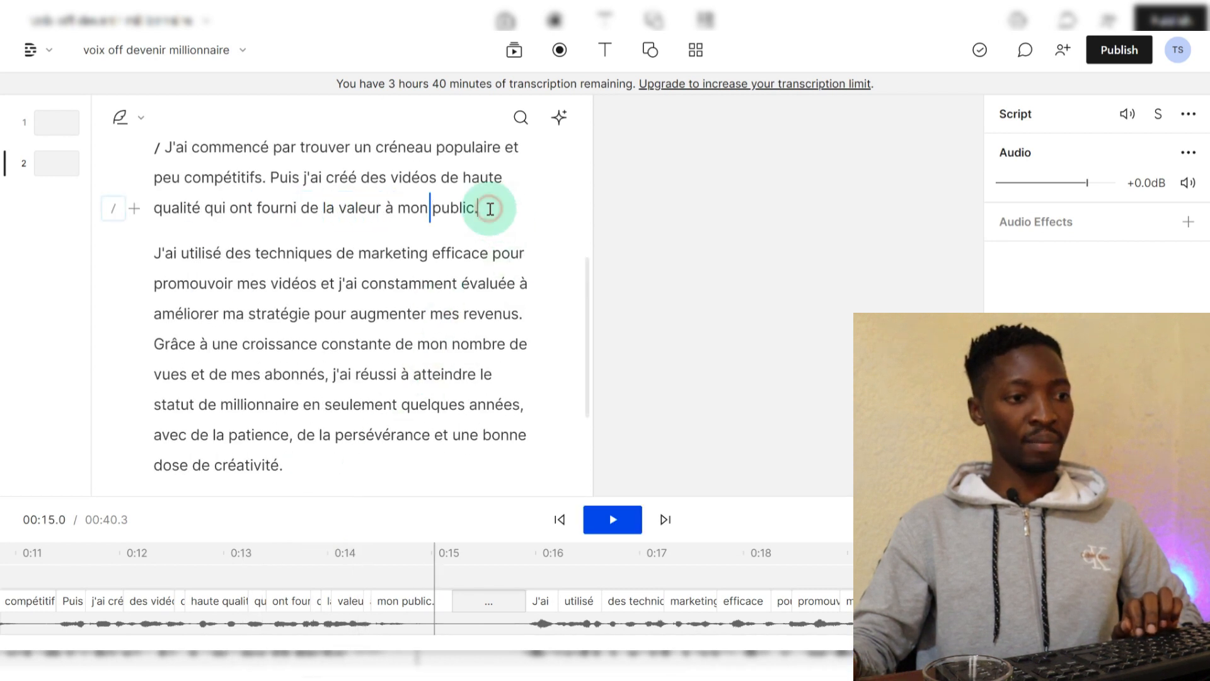
{"action": "left_click", "coordinate": [490, 208]}
{"action": "type", "text": "/"}
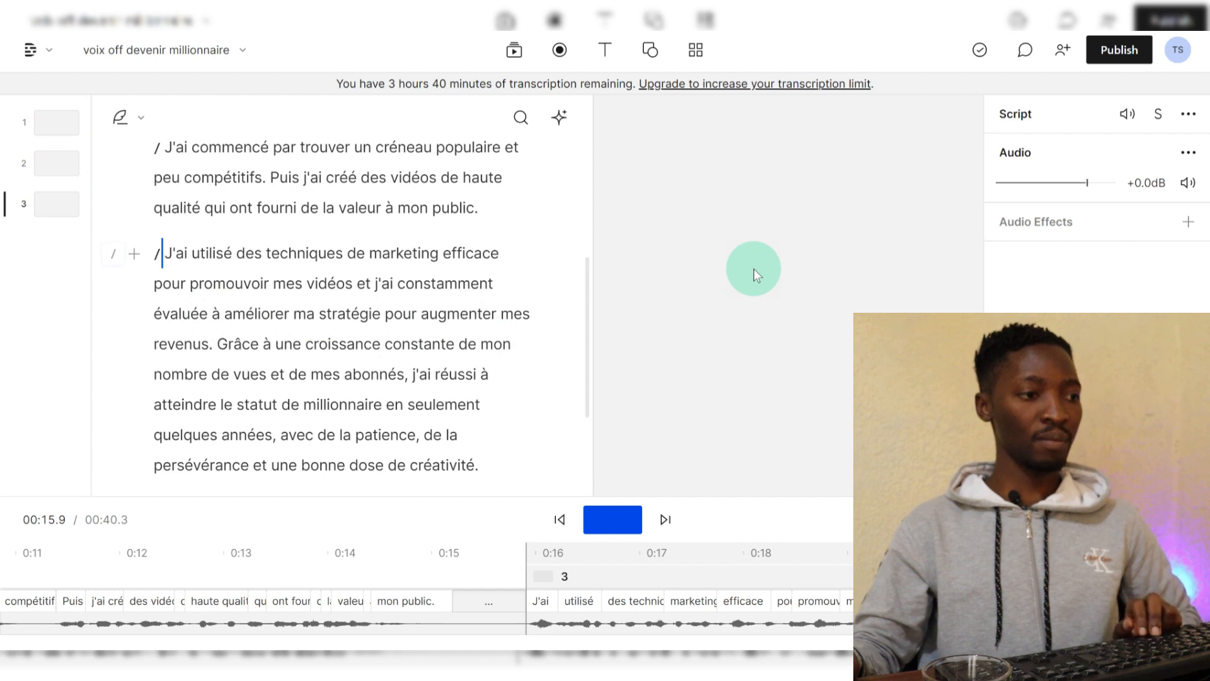
Step: Play the third scene's narration and insert a scene break before "Grâce à une croissance constante"
{"action": "key", "text": "space"}
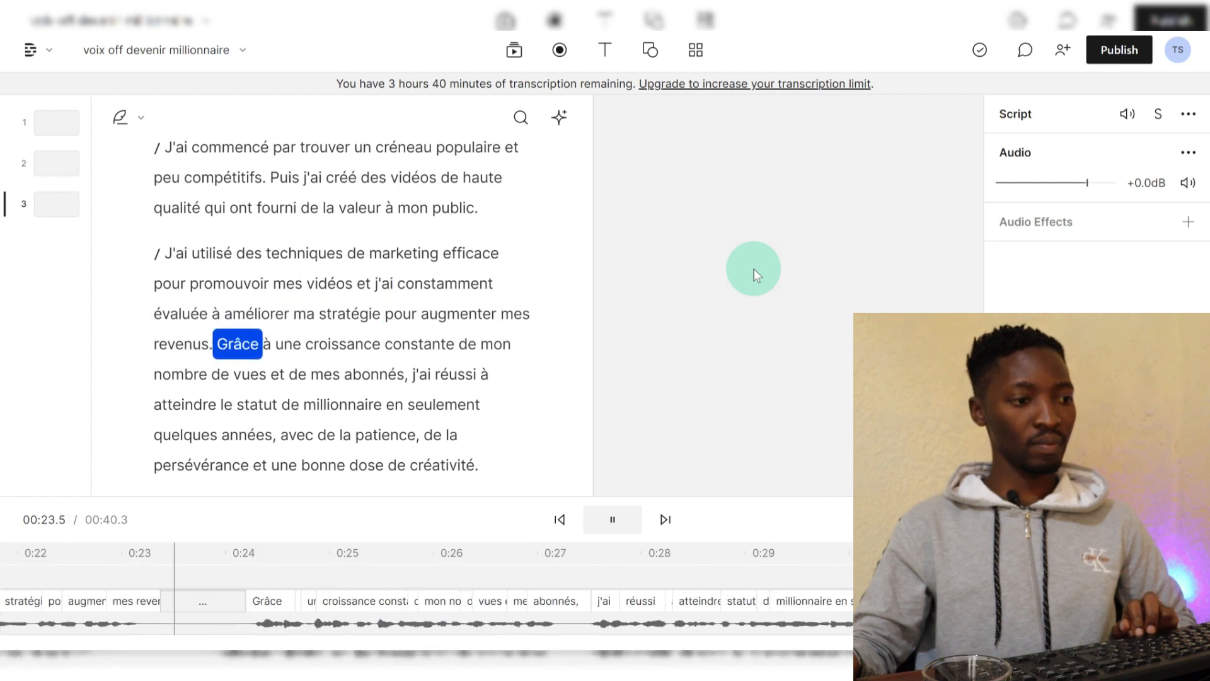
{"action": "key", "text": "space"}
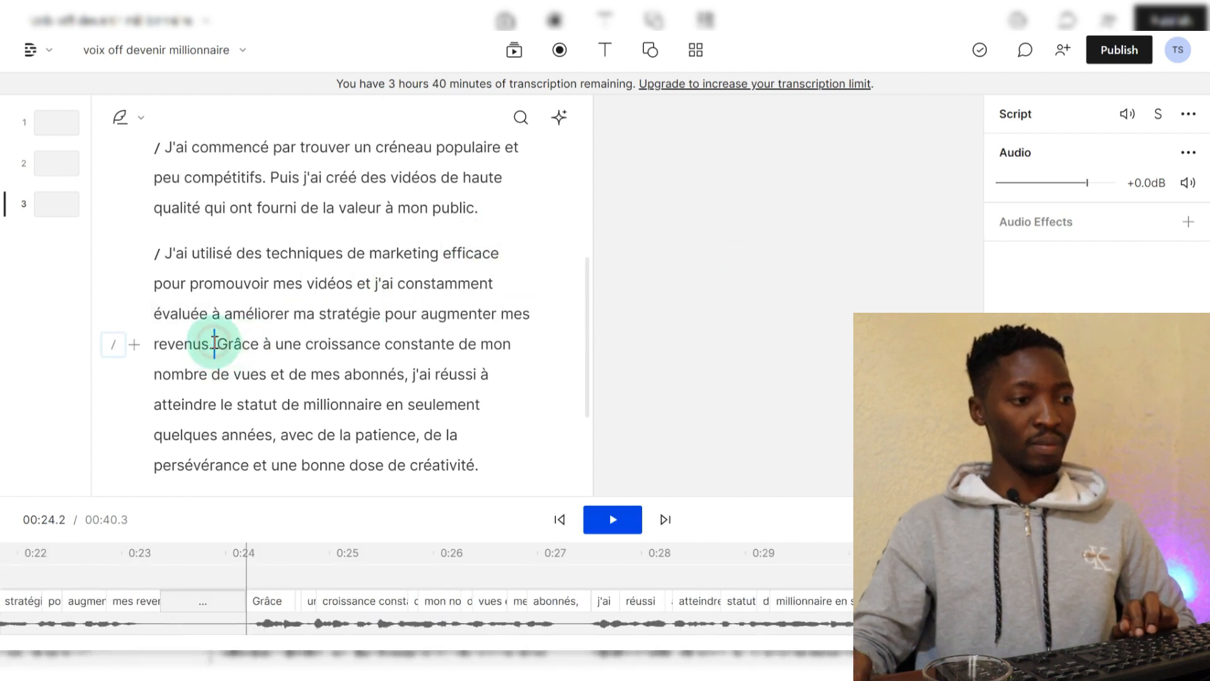
{"action": "type", "text": "/"}
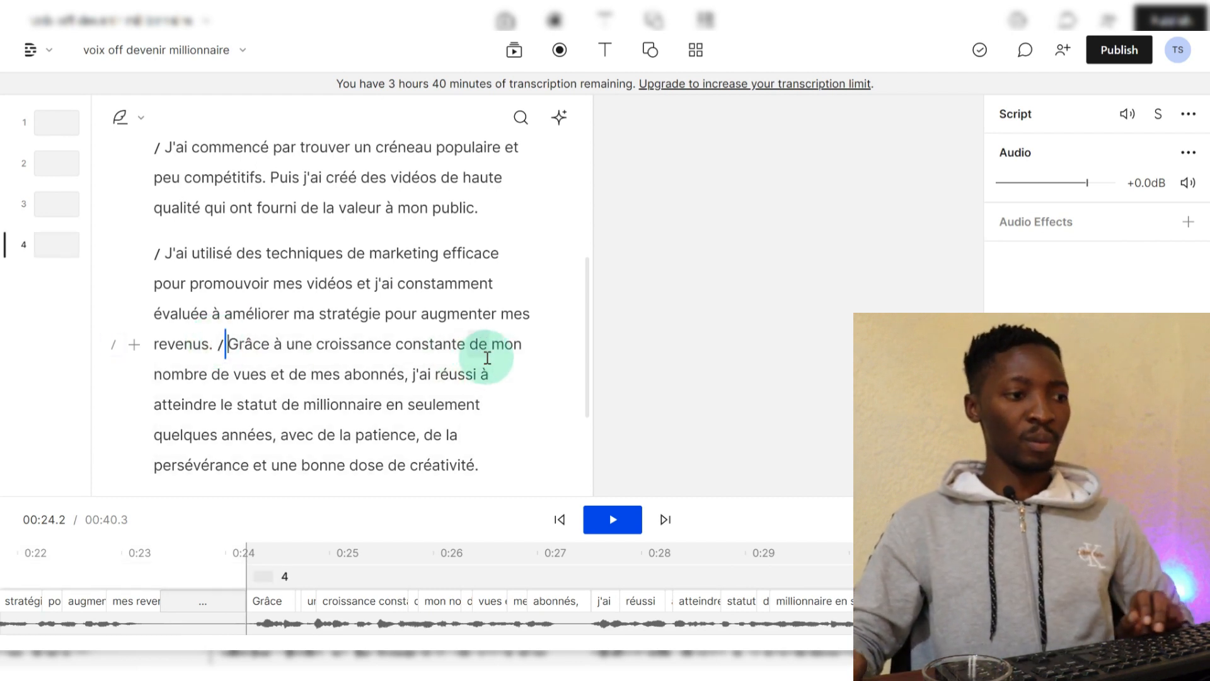
Step: Play the fourth scene's narration and insert a scene break before "avec de la patience"
{"action": "key", "text": "space"}
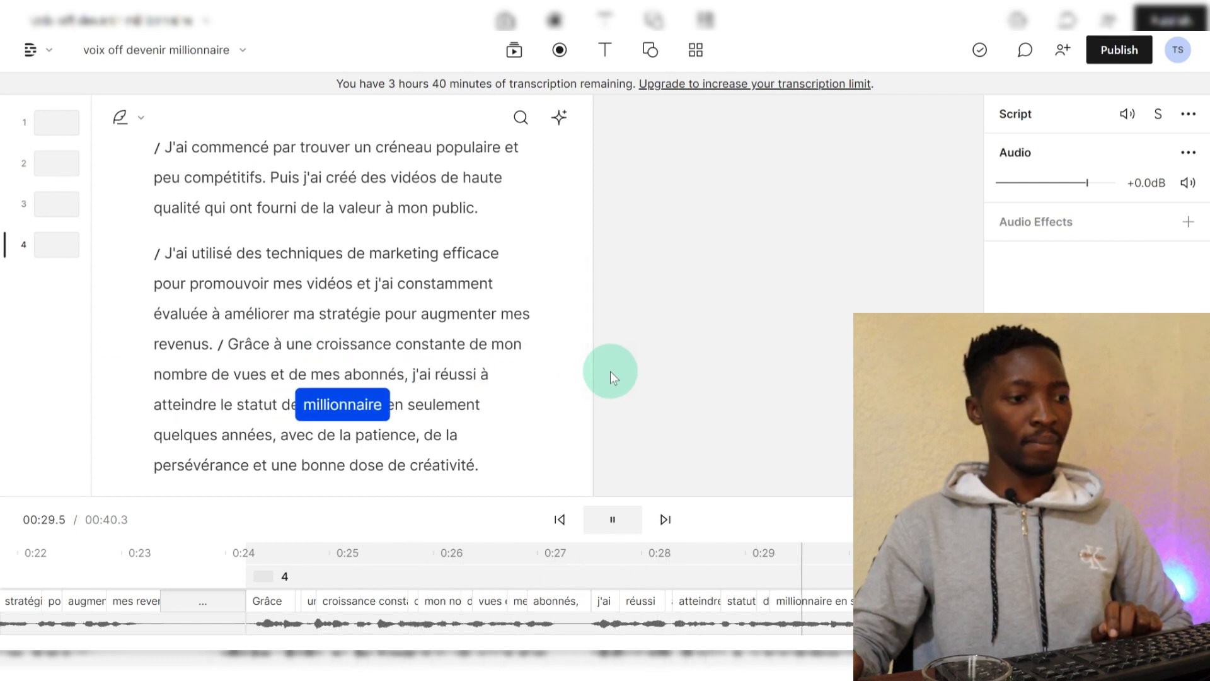
{"action": "key", "text": "space"}
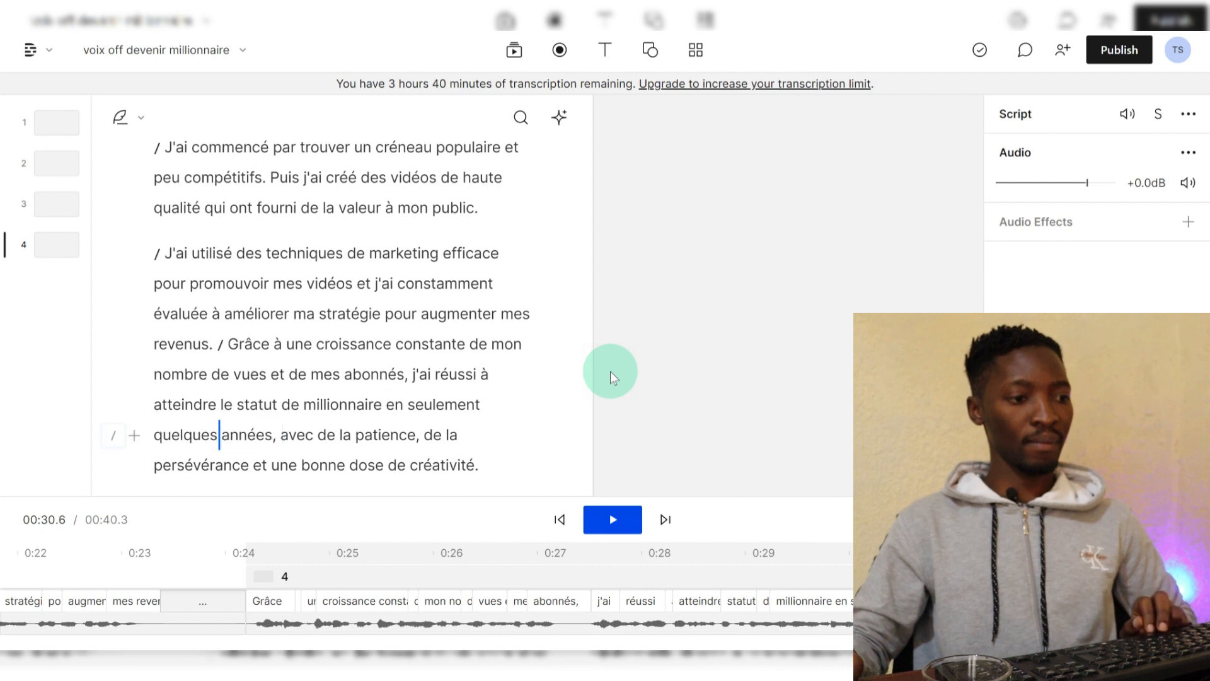
{"action": "key", "text": "space"}
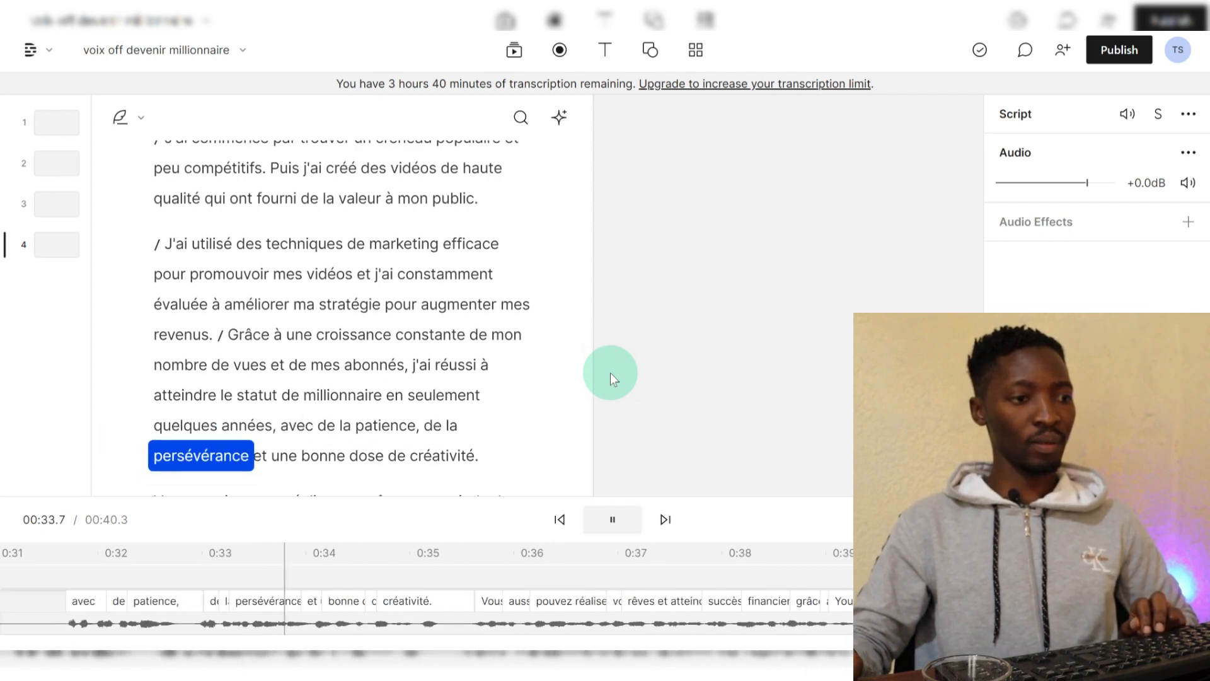
{"action": "key", "text": "space"}
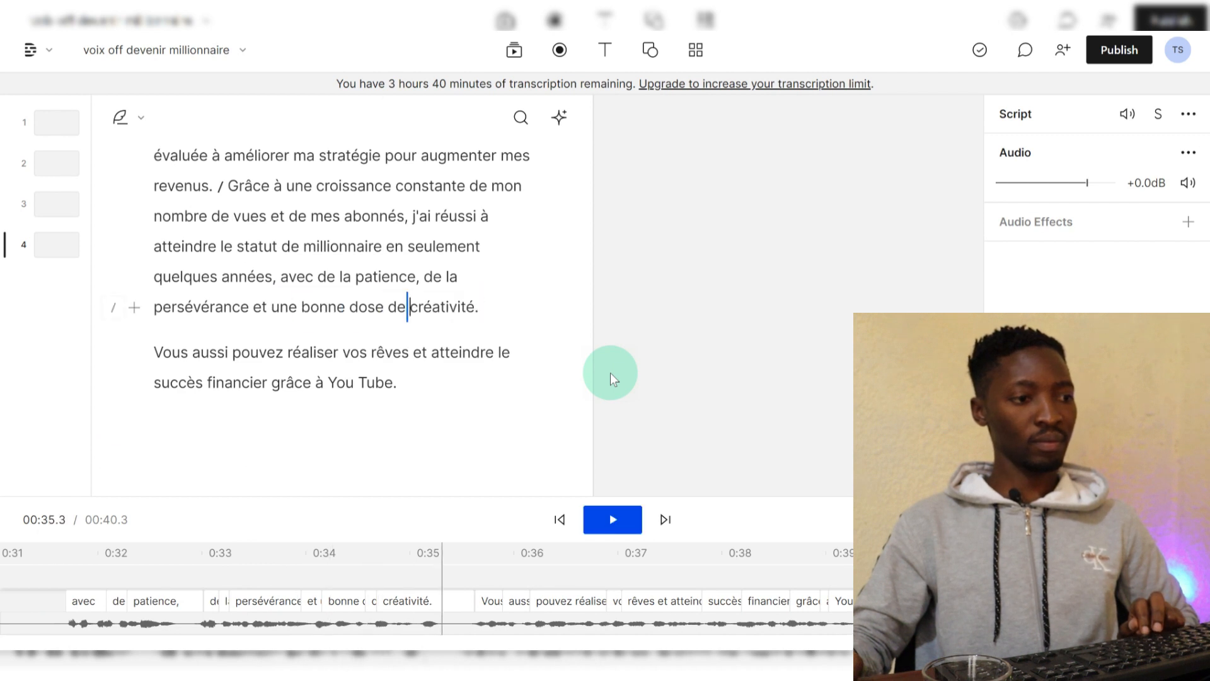
{"action": "key", "text": "space"}
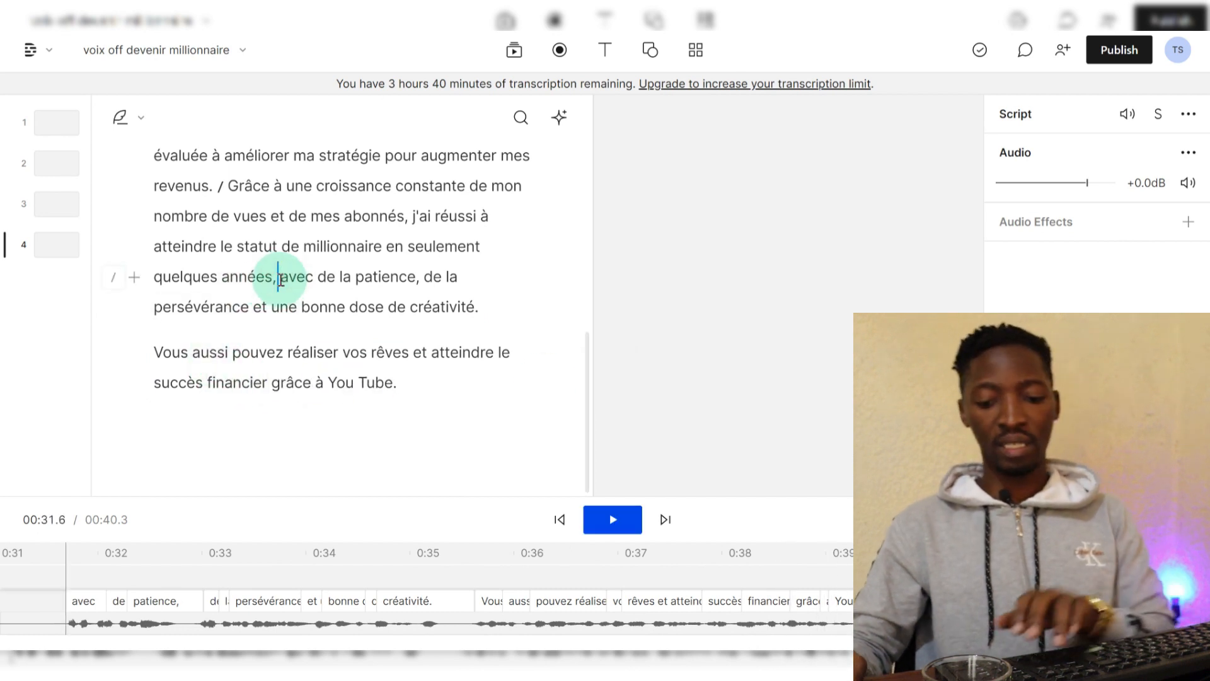
{"action": "type", "text": "/"}
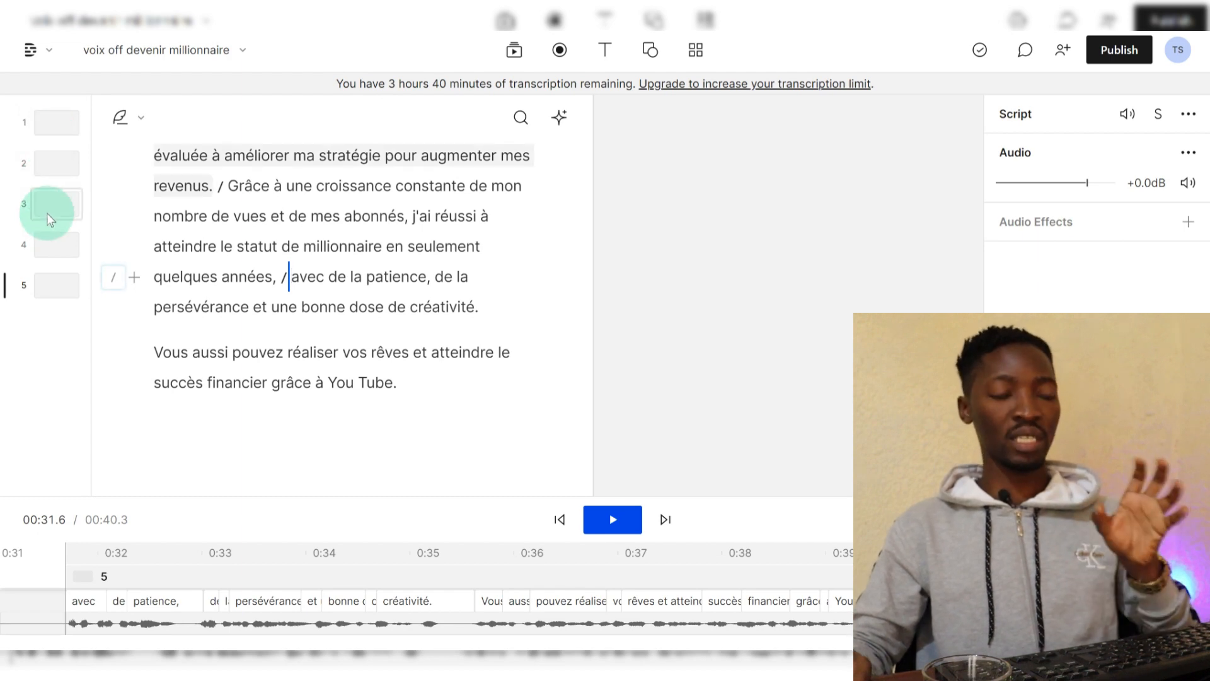
{"action": "scroll", "coordinate": [306, 242], "scroll_direction": "up", "scroll_amount": 6}
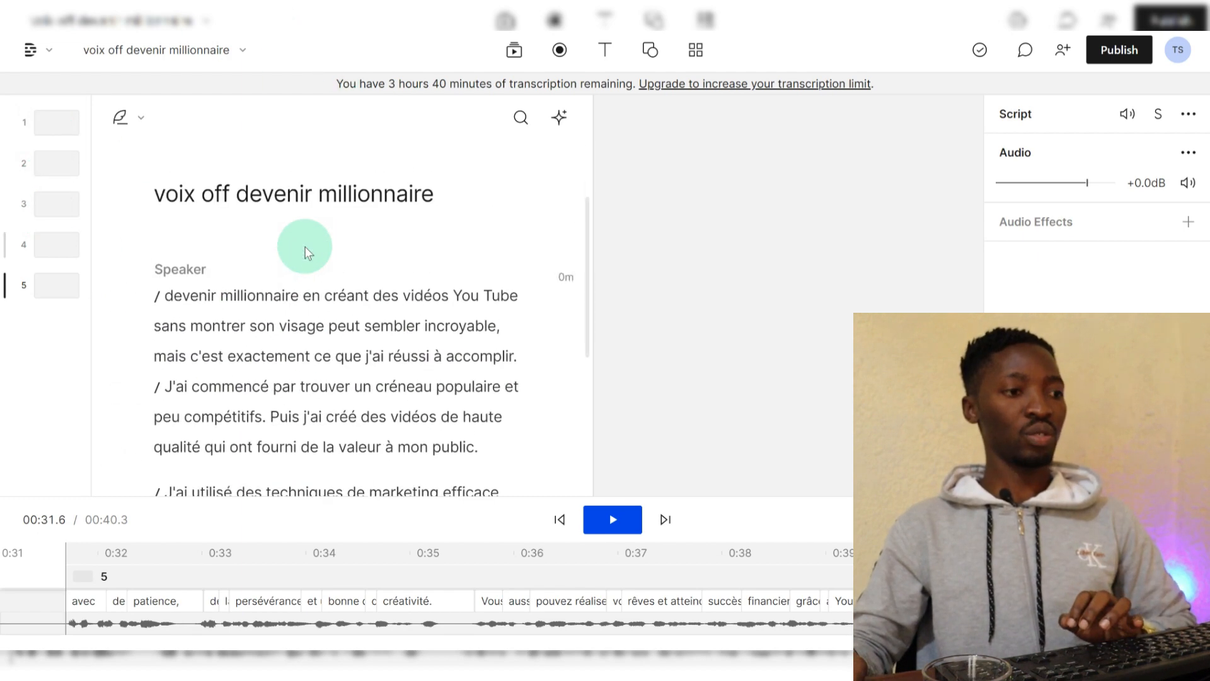
{"action": "scroll", "coordinate": [305, 247], "scroll_direction": "down", "scroll_amount": 6}
{"action": "scroll", "coordinate": [305, 248], "scroll_direction": "up", "scroll_amount": 6}
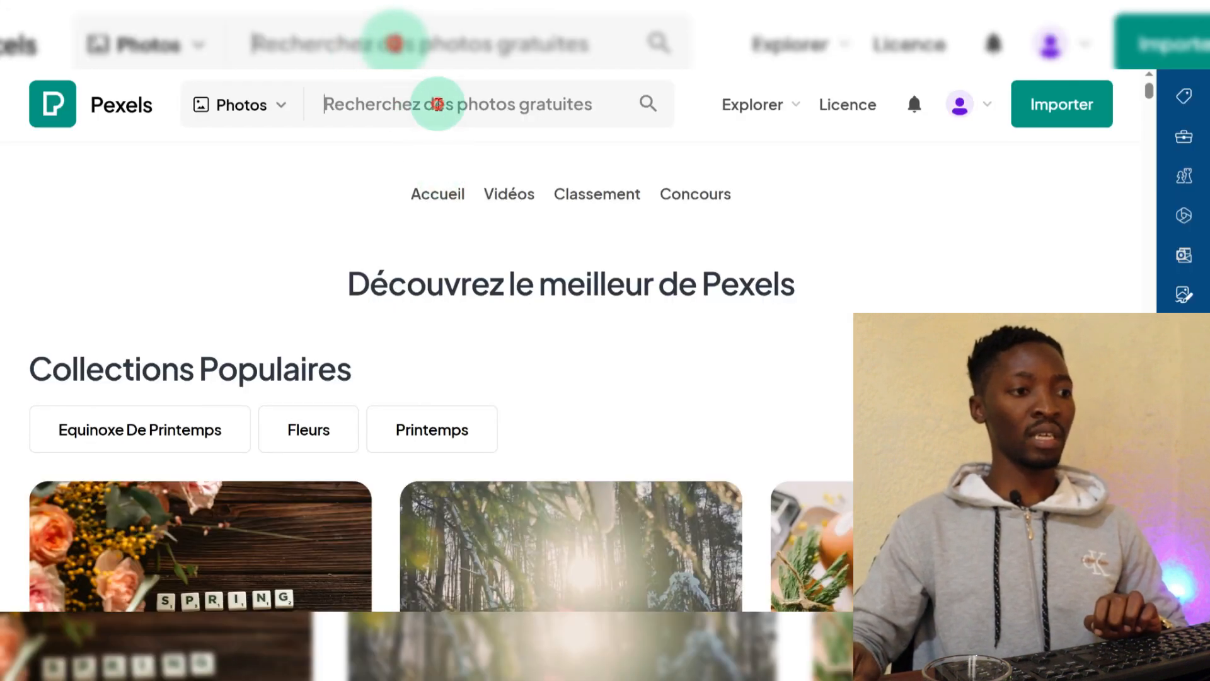
Step: Search Pexels for "createur des videos" and switch to the video results
{"action": "left_click", "coordinate": [436, 104]}
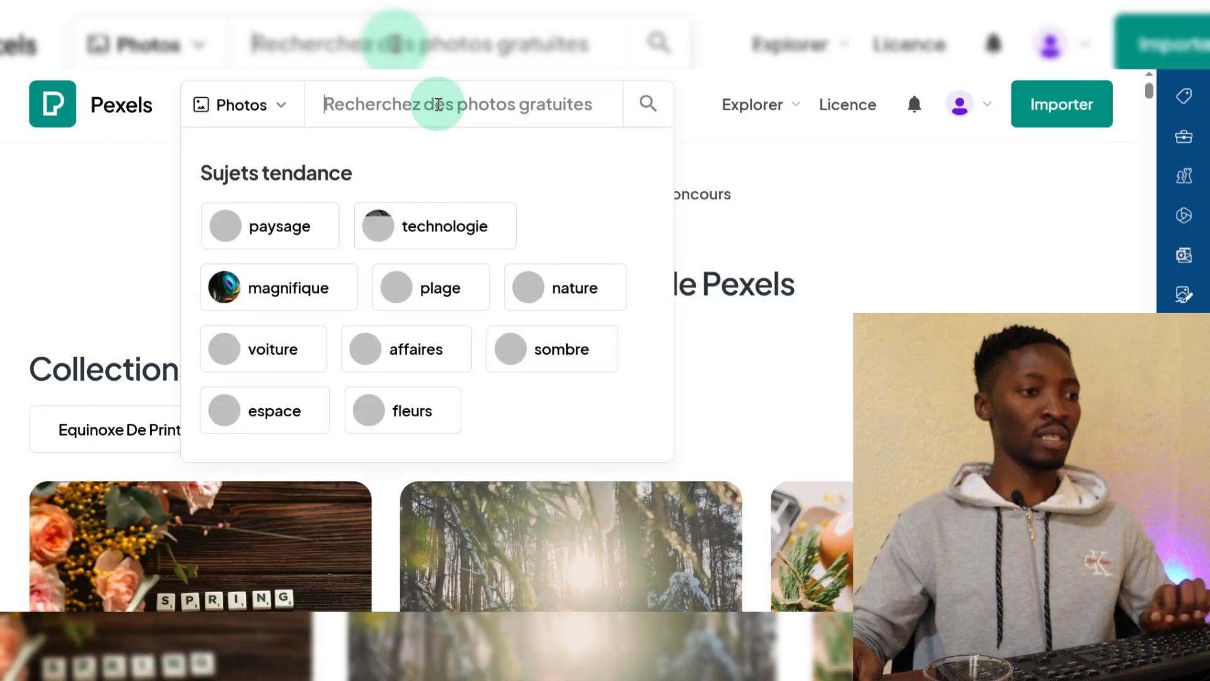
{"action": "type", "text": "createur des videos"}
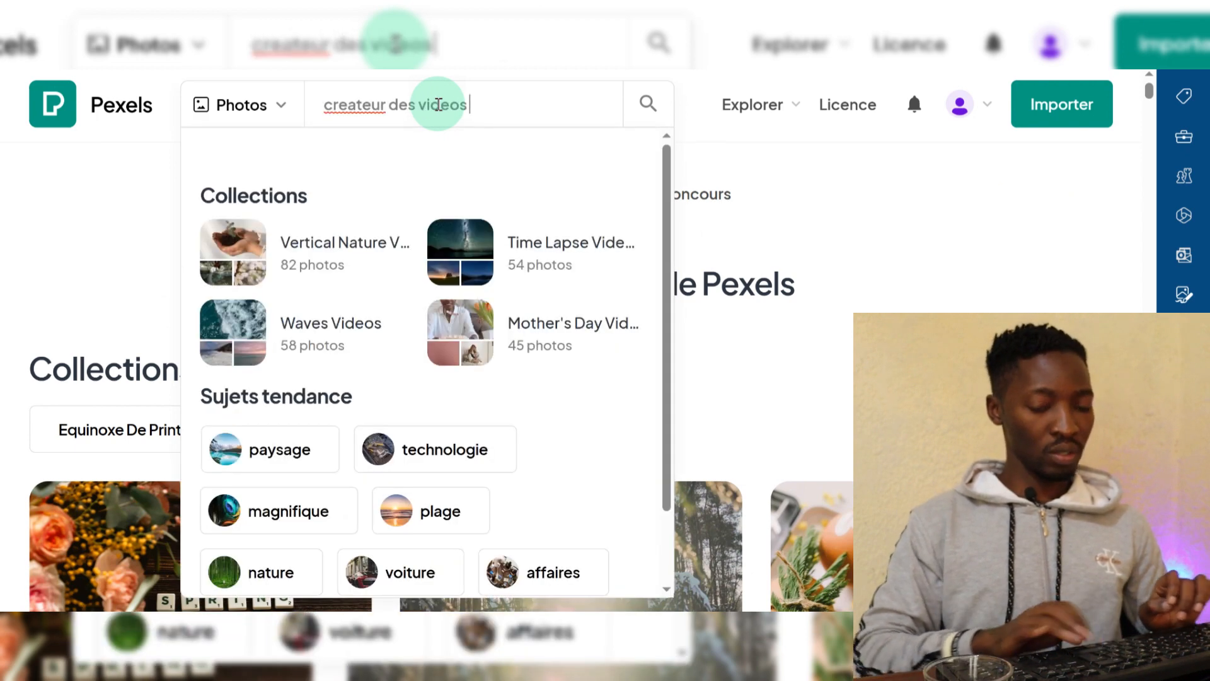
{"action": "key", "text": "Return"}
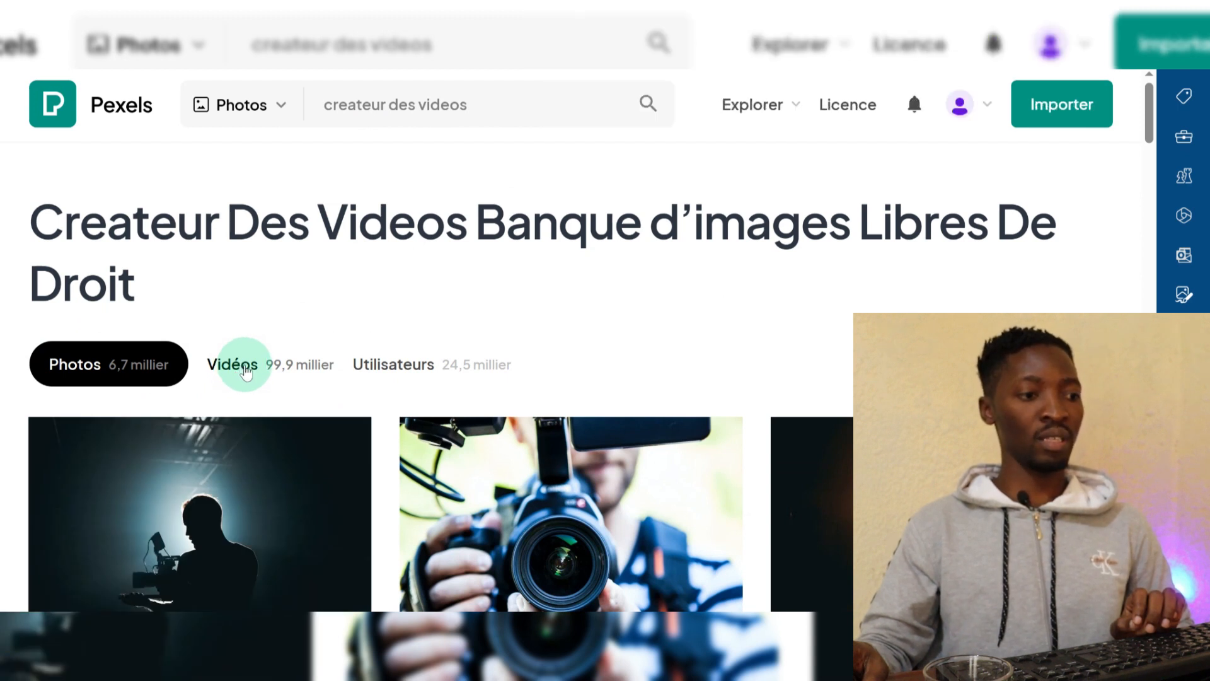
{"action": "left_click", "coordinate": [244, 371]}
Step: Browse the video results, open the clip of the woman eating pizza in front of neon signs, and download it for free
{"action": "scroll", "coordinate": [492, 423], "scroll_direction": "down", "scroll_amount": 1}
{"action": "scroll", "coordinate": [492, 424], "scroll_direction": "down", "scroll_amount": 3}
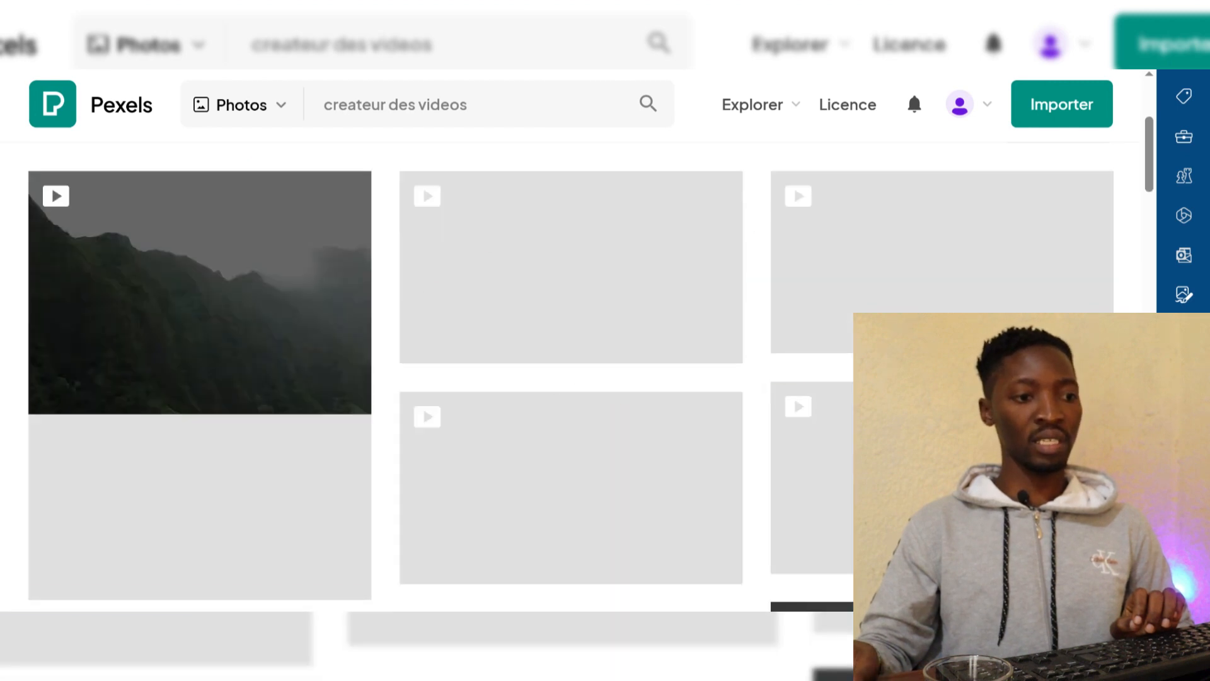
{"action": "scroll", "coordinate": [498, 335], "scroll_direction": "up", "scroll_amount": 3}
{"action": "scroll", "coordinate": [498, 335], "scroll_direction": "down", "scroll_amount": 1}
{"action": "scroll", "coordinate": [721, 338], "scroll_direction": "down", "scroll_amount": 2}
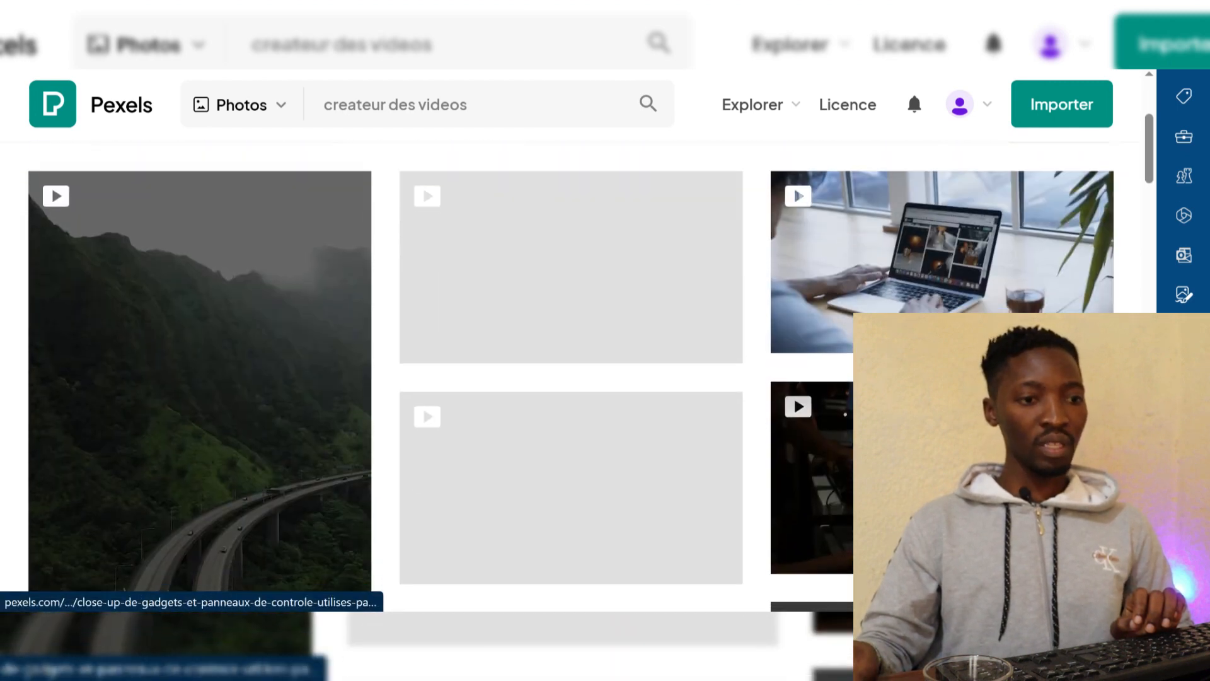
{"action": "scroll", "coordinate": [721, 338], "scroll_direction": "up", "scroll_amount": 1}
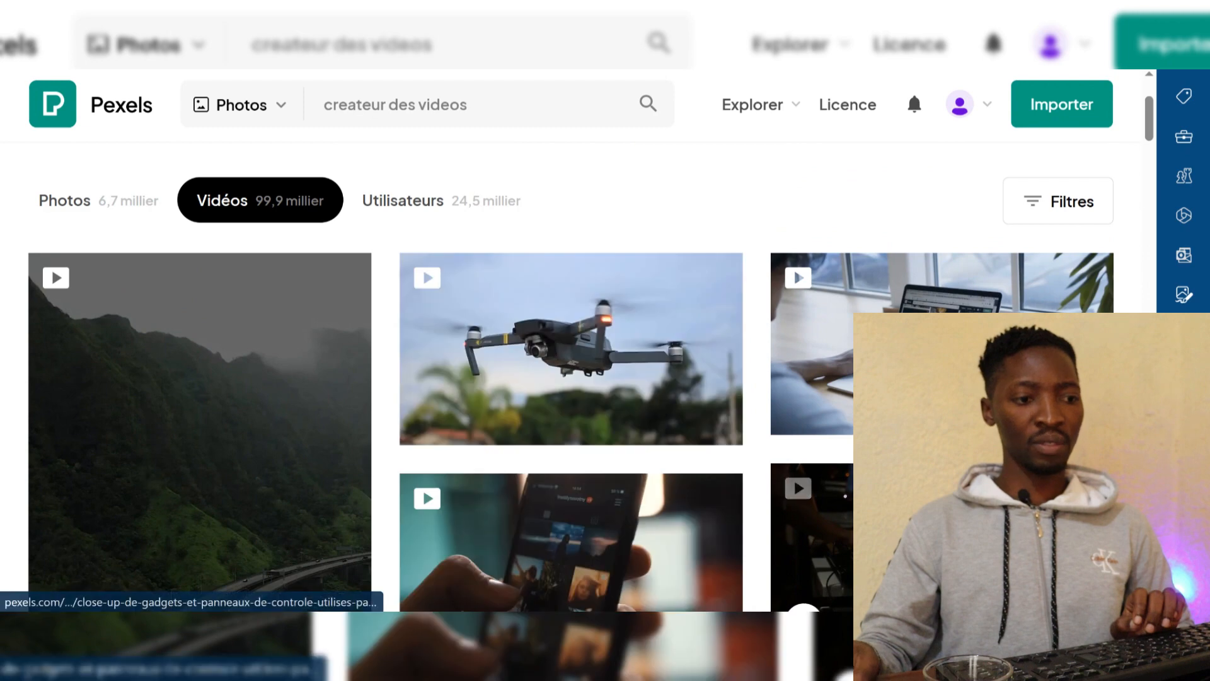
{"action": "scroll", "coordinate": [567, 410], "scroll_direction": "down", "scroll_amount": 7}
{"action": "scroll", "coordinate": [182, 346], "scroll_direction": "down", "scroll_amount": 15}
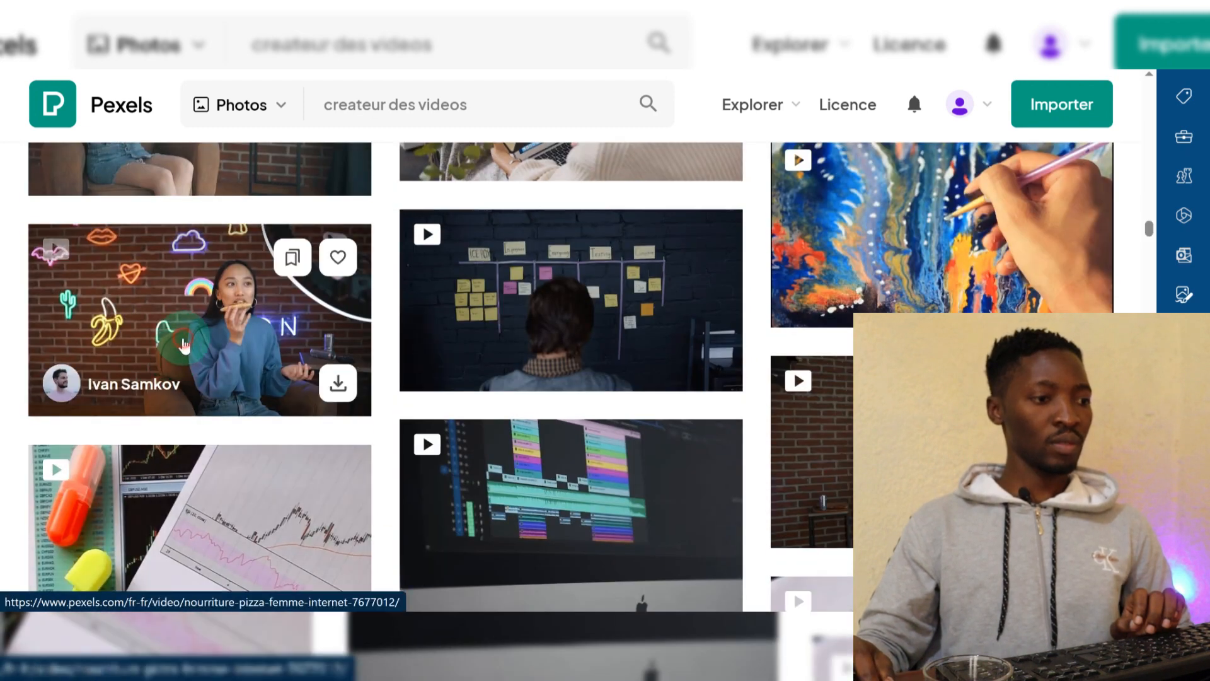
{"action": "left_click", "coordinate": [183, 342]}
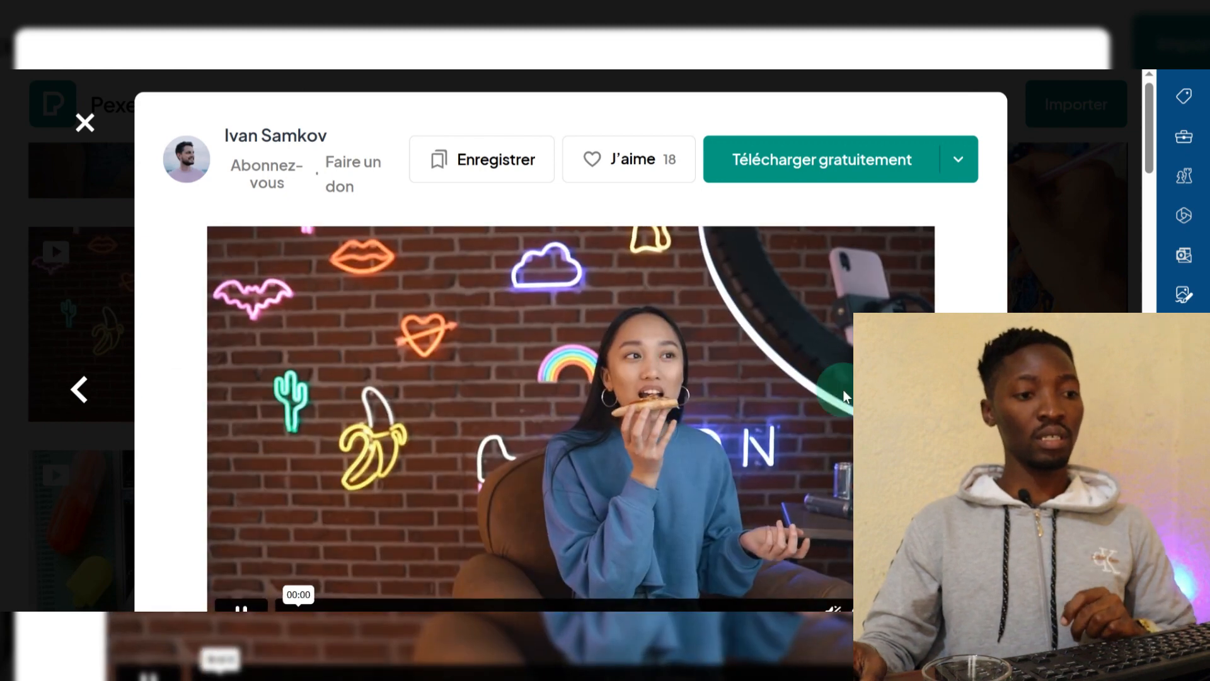
{"action": "scroll", "coordinate": [676, 493], "scroll_direction": "down", "scroll_amount": 5}
{"action": "scroll", "coordinate": [800, 244], "scroll_direction": "up", "scroll_amount": 5}
{"action": "left_click", "coordinate": [793, 177]}
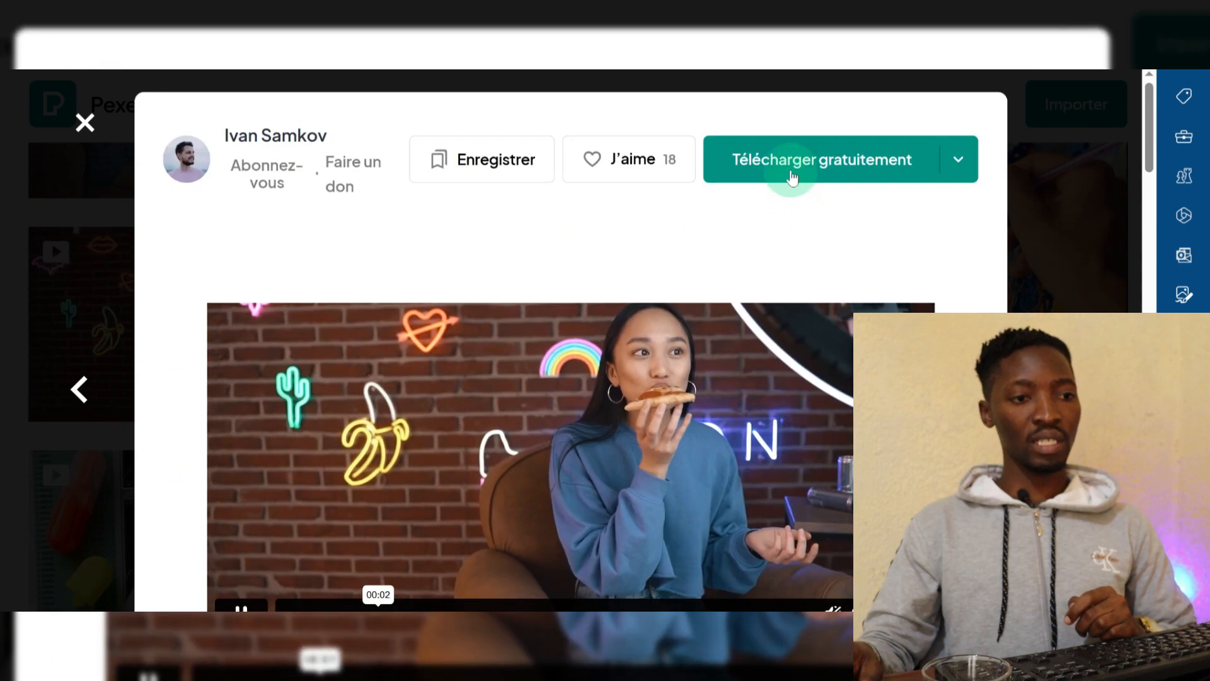
Step: Download the similar clip of the woman in a green top being filmed and dismiss the dialog it brings up
{"action": "scroll", "coordinate": [605, 414], "scroll_direction": "down", "scroll_amount": 5}
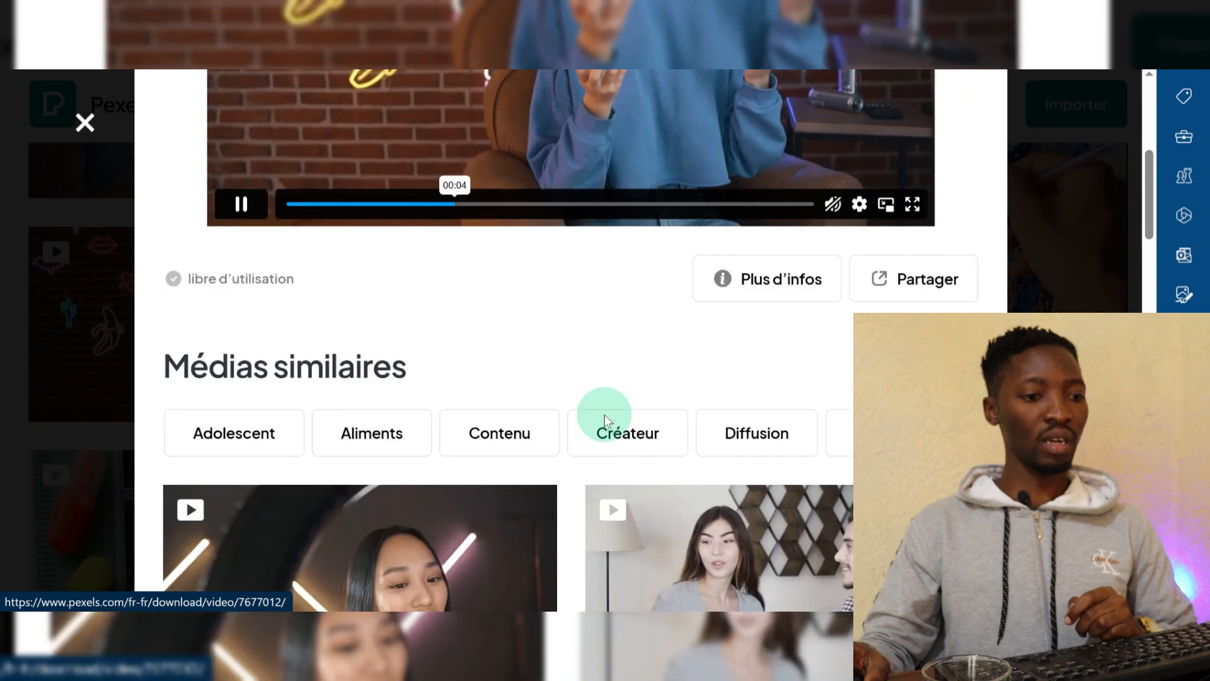
{"action": "scroll", "coordinate": [605, 414], "scroll_direction": "down", "scroll_amount": 3}
{"action": "scroll", "coordinate": [654, 321], "scroll_direction": "up", "scroll_amount": 8}
{"action": "scroll", "coordinate": [478, 464], "scroll_direction": "down", "scroll_amount": 5}
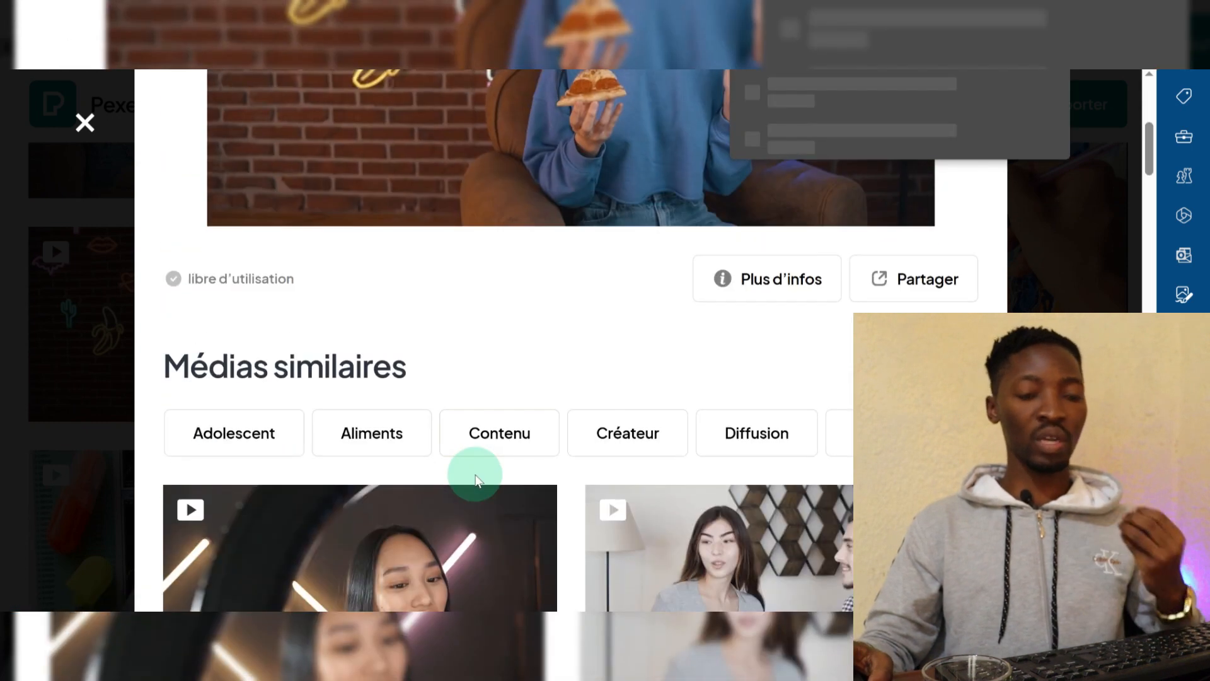
{"action": "scroll", "coordinate": [475, 479], "scroll_direction": "down", "scroll_amount": 9}
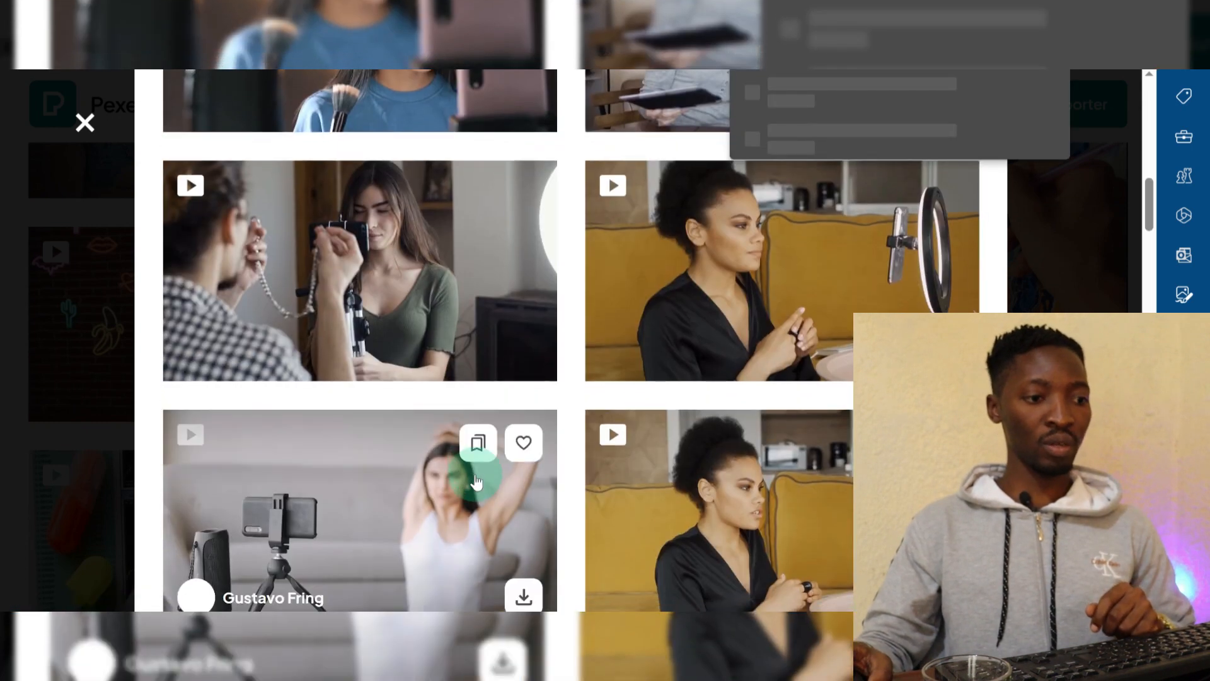
{"action": "scroll", "coordinate": [476, 482], "scroll_direction": "down", "scroll_amount": 12}
{"action": "scroll", "coordinate": [476, 482], "scroll_direction": "up", "scroll_amount": 6}
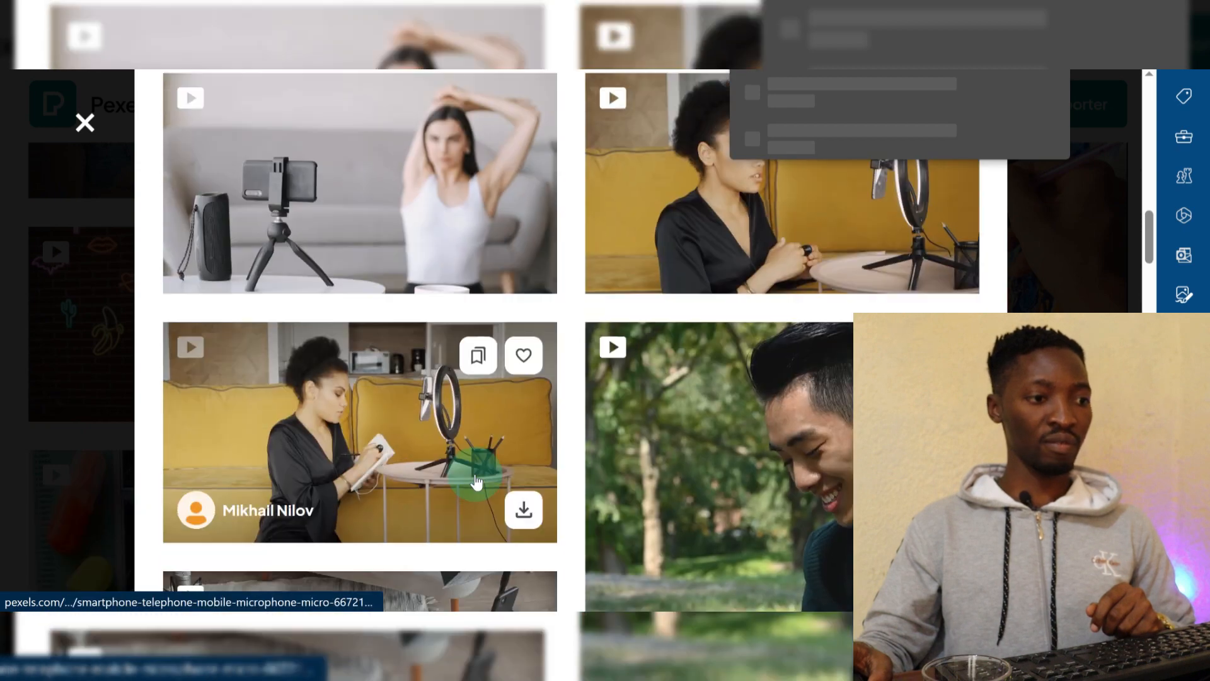
{"action": "scroll", "coordinate": [475, 482], "scroll_direction": "up", "scroll_amount": 6}
{"action": "scroll", "coordinate": [476, 482], "scroll_direction": "down", "scroll_amount": 5}
{"action": "left_click", "coordinate": [514, 435]}
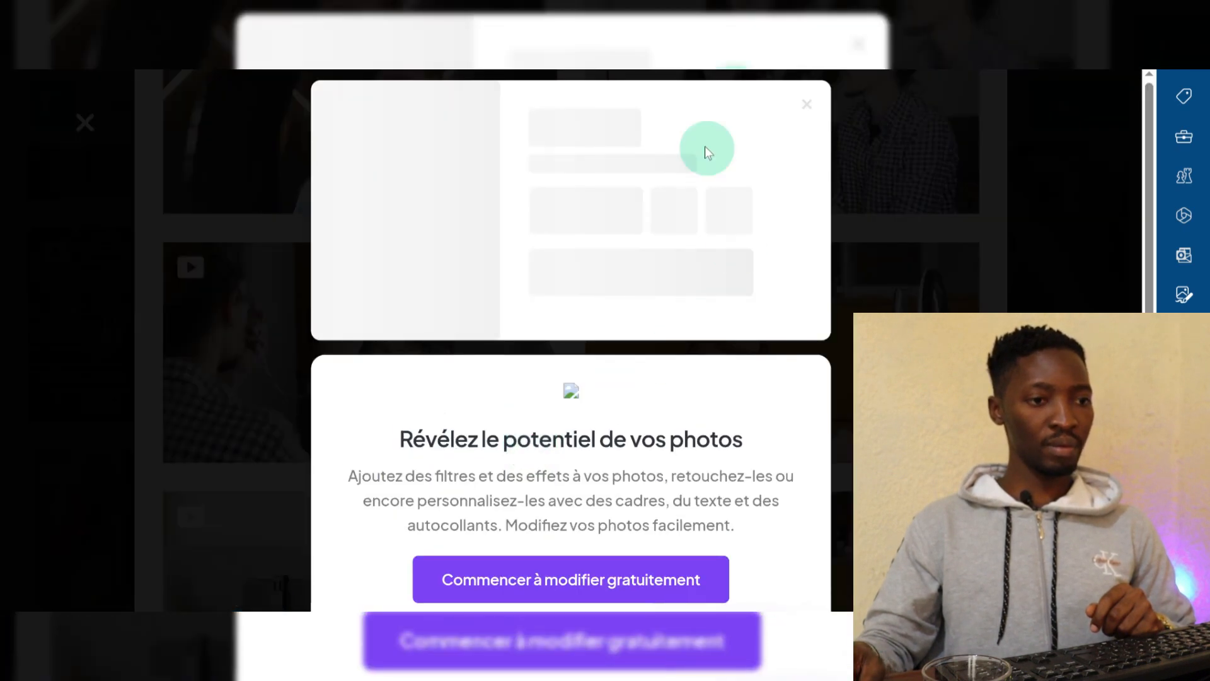
{"action": "left_click", "coordinate": [806, 111]}
Step: Check the narration script in Descript, download a Kampus Production clip from Pexels' similar media, and dismiss the thank-you dialog
{"action": "scroll", "coordinate": [683, 428], "scroll_direction": "down", "scroll_amount": 8}
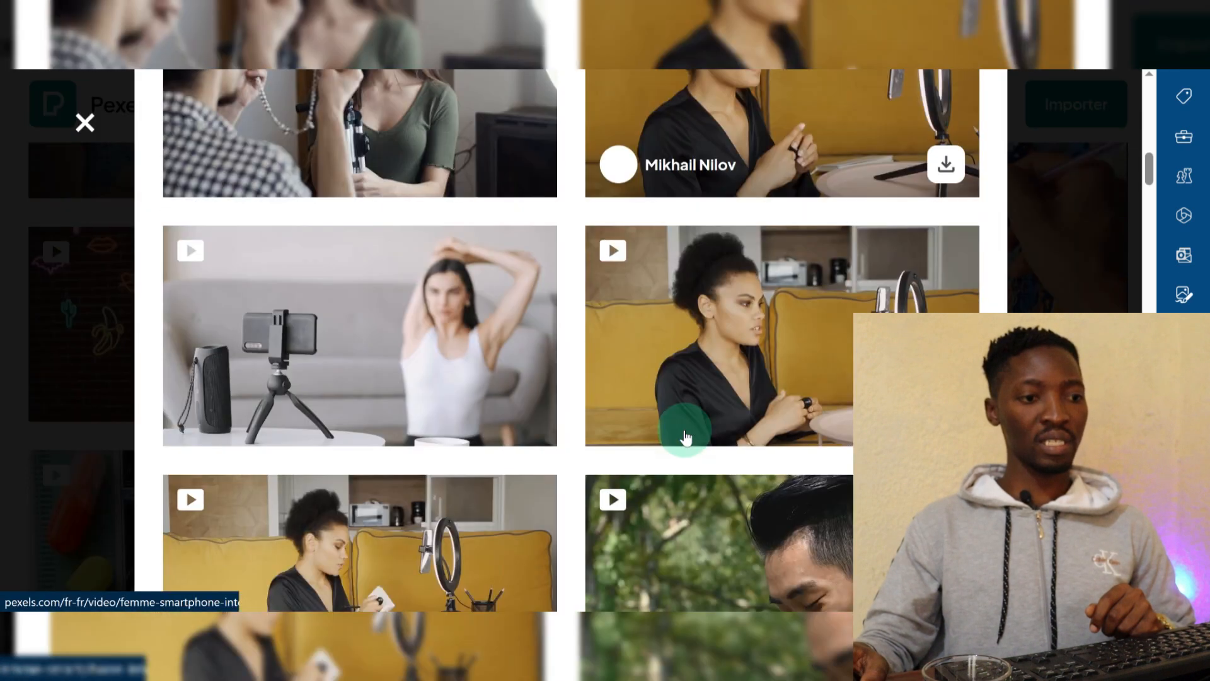
{"action": "scroll", "coordinate": [686, 437], "scroll_direction": "down", "scroll_amount": 10}
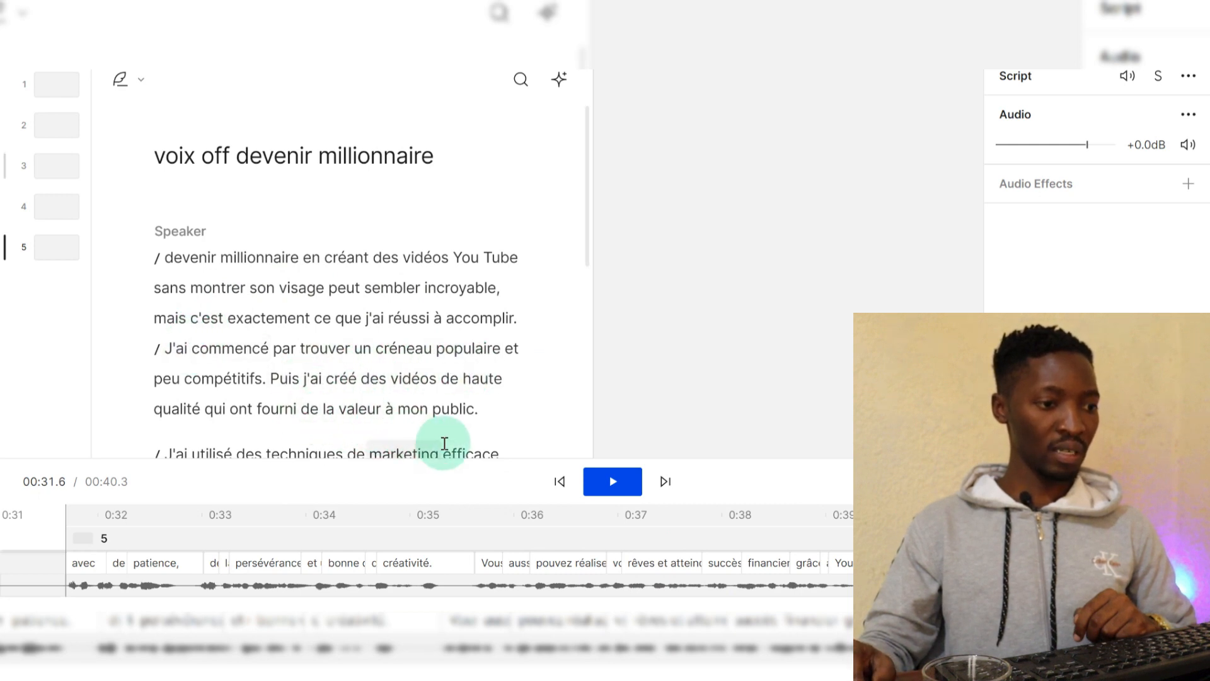
{"action": "scroll", "coordinate": [470, 419], "scroll_direction": "down", "scroll_amount": 3}
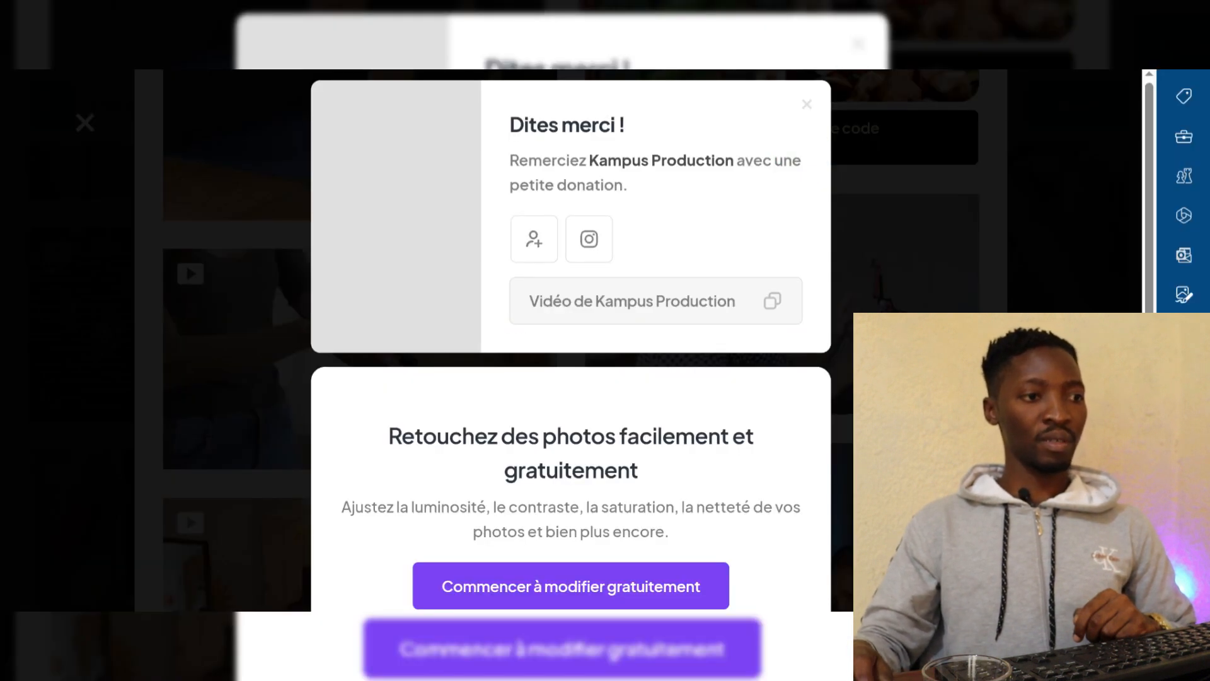
{"action": "left_click", "coordinate": [804, 109]}
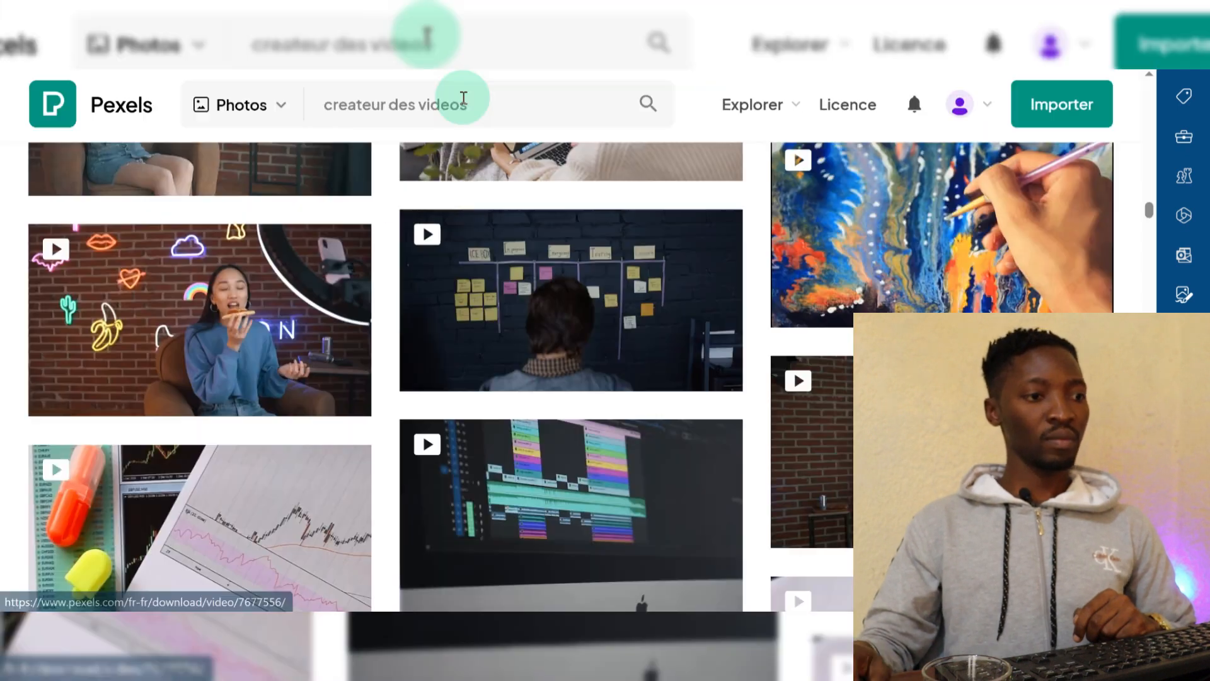
Step: Replace the Pexels search term with "entreprise marketing" and run the search
{"action": "triple_click", "coordinate": [463, 99]}
{"action": "left_click", "coordinate": [228, 105]}
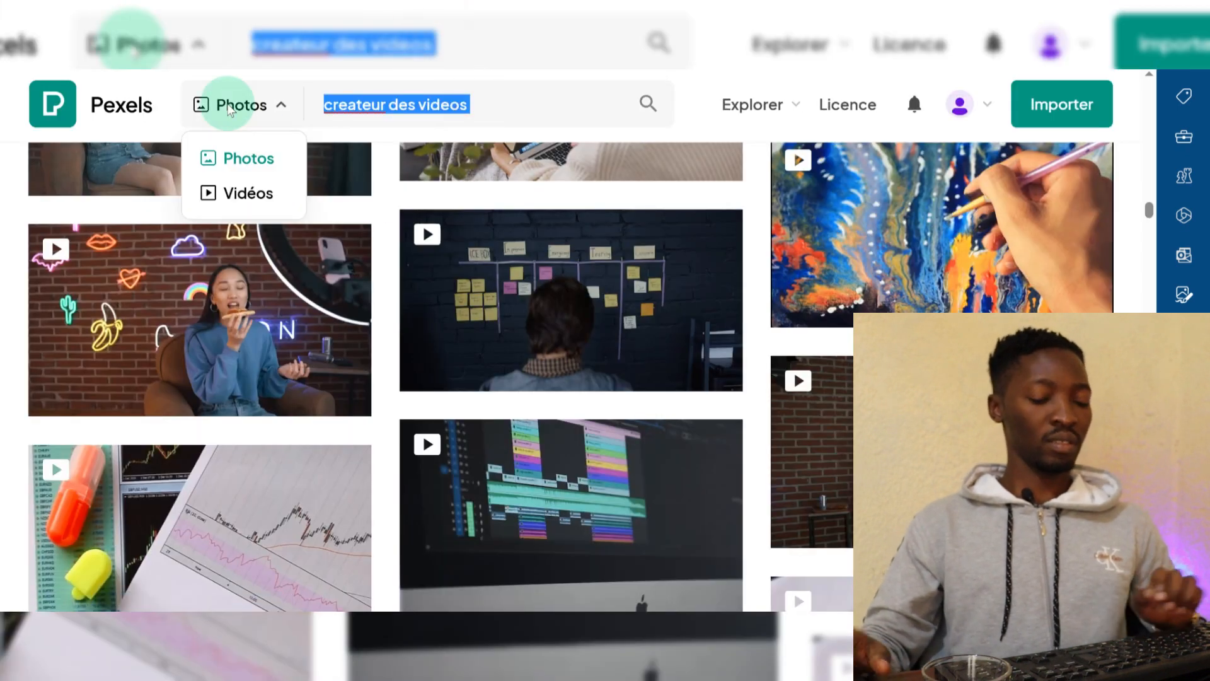
{"action": "type", "text": "jener"}
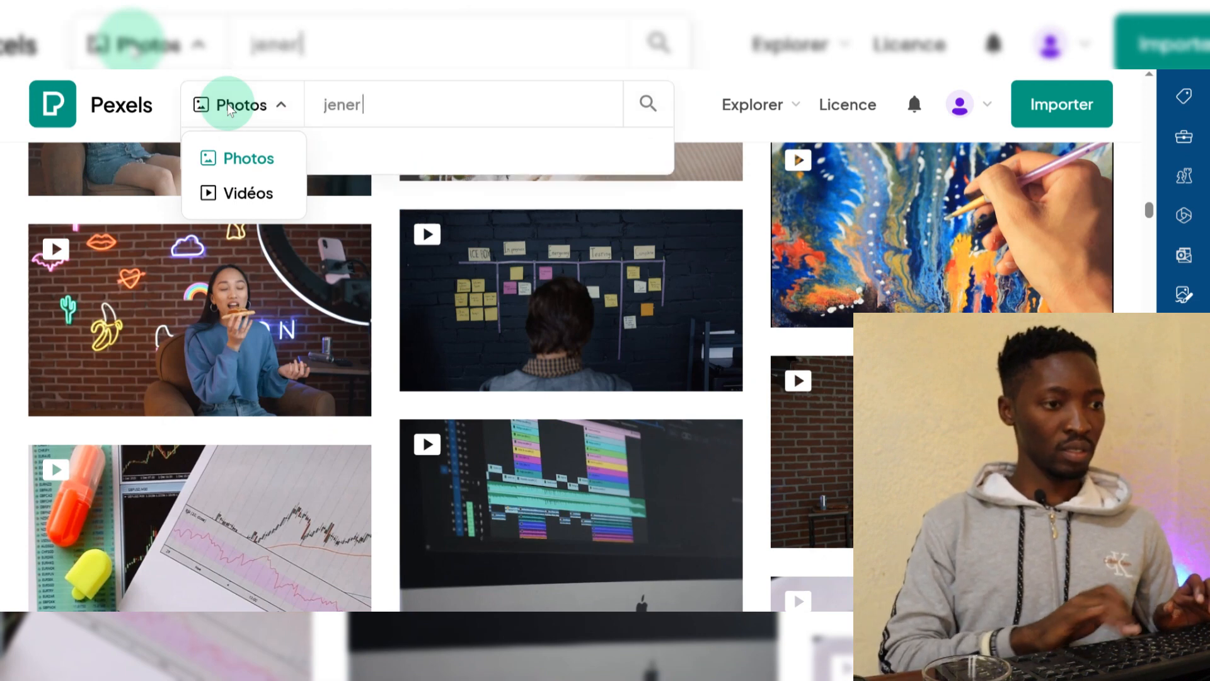
{"action": "type", "text": "n"}
{"action": "key", "text": "BackSpace"}
{"action": "key", "text": "BackSpace"}
{"action": "key", "text": "BackSpace"}
{"action": "type", "text": "en"}
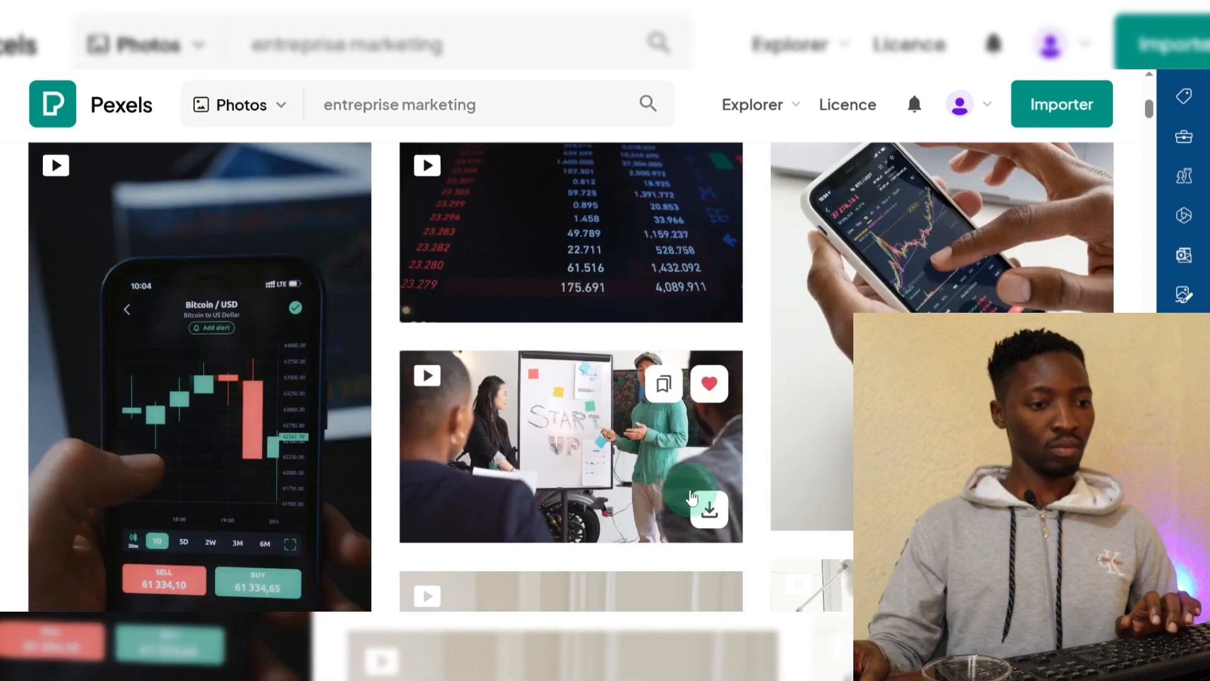
Step: Download the RODNAE Productions clip of the man presenting at the "START UP" whiteboard, dismiss the thank-you dialog, and browse further results
{"action": "left_click", "coordinate": [706, 509]}
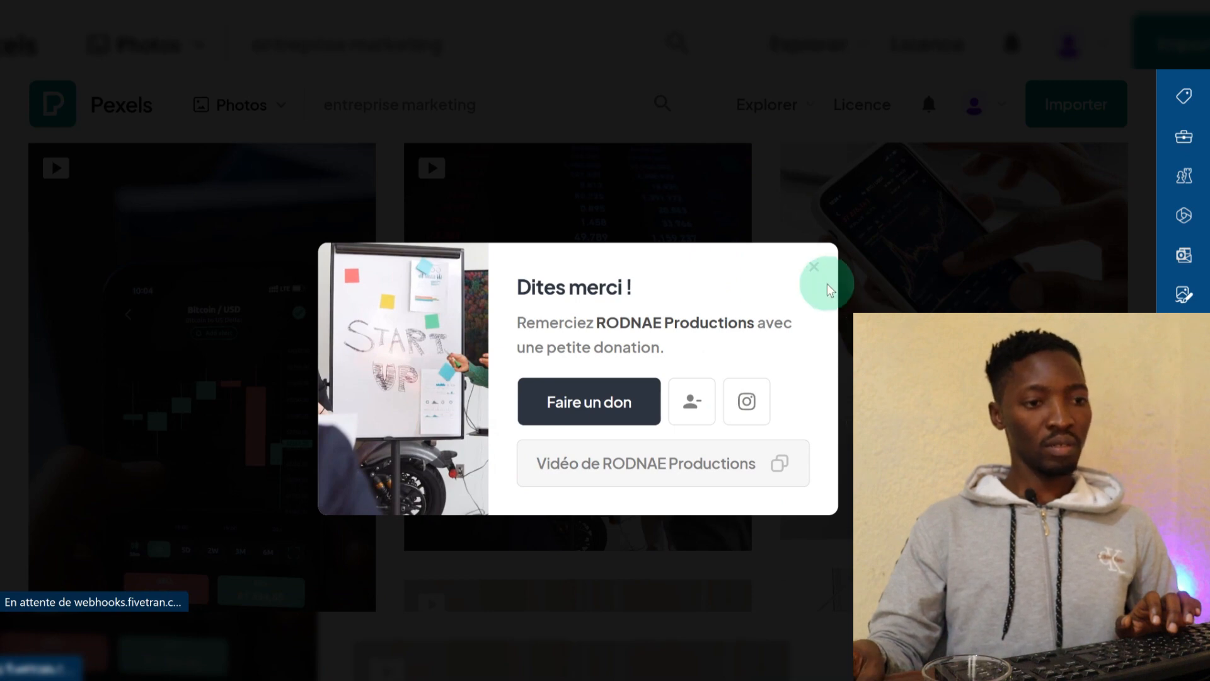
{"action": "left_click", "coordinate": [816, 270]}
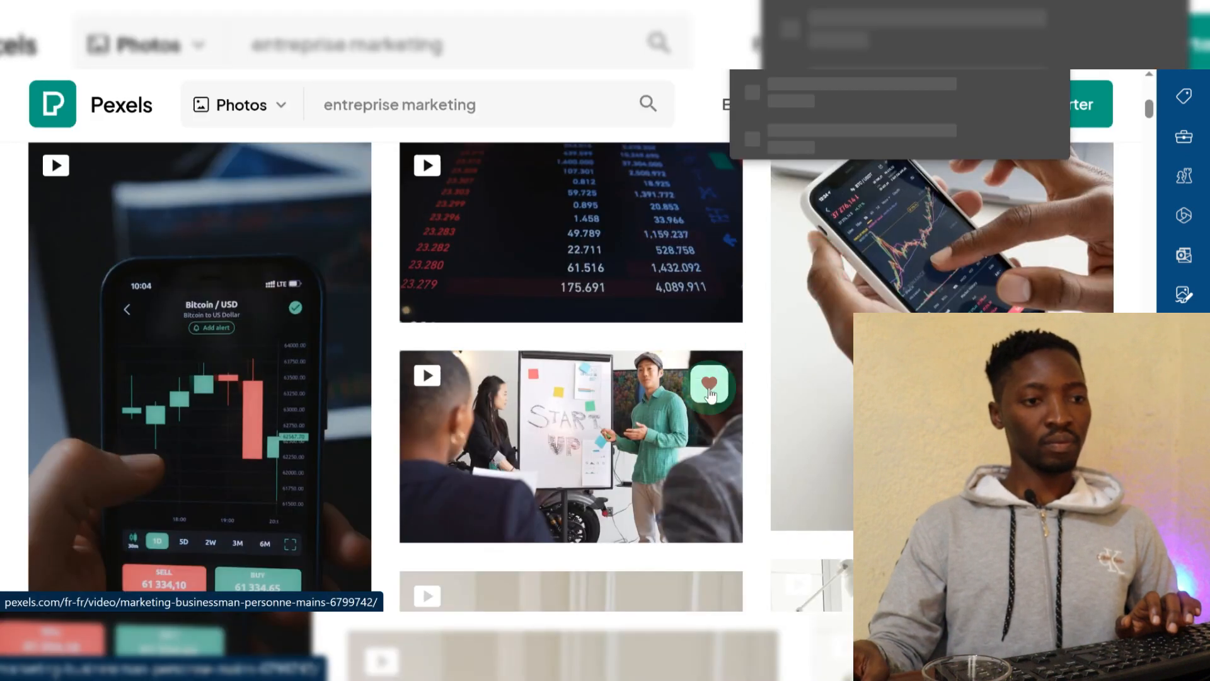
{"action": "scroll", "coordinate": [665, 441], "scroll_direction": "down", "scroll_amount": 2}
{"action": "scroll", "coordinate": [663, 437], "scroll_direction": "down", "scroll_amount": 5}
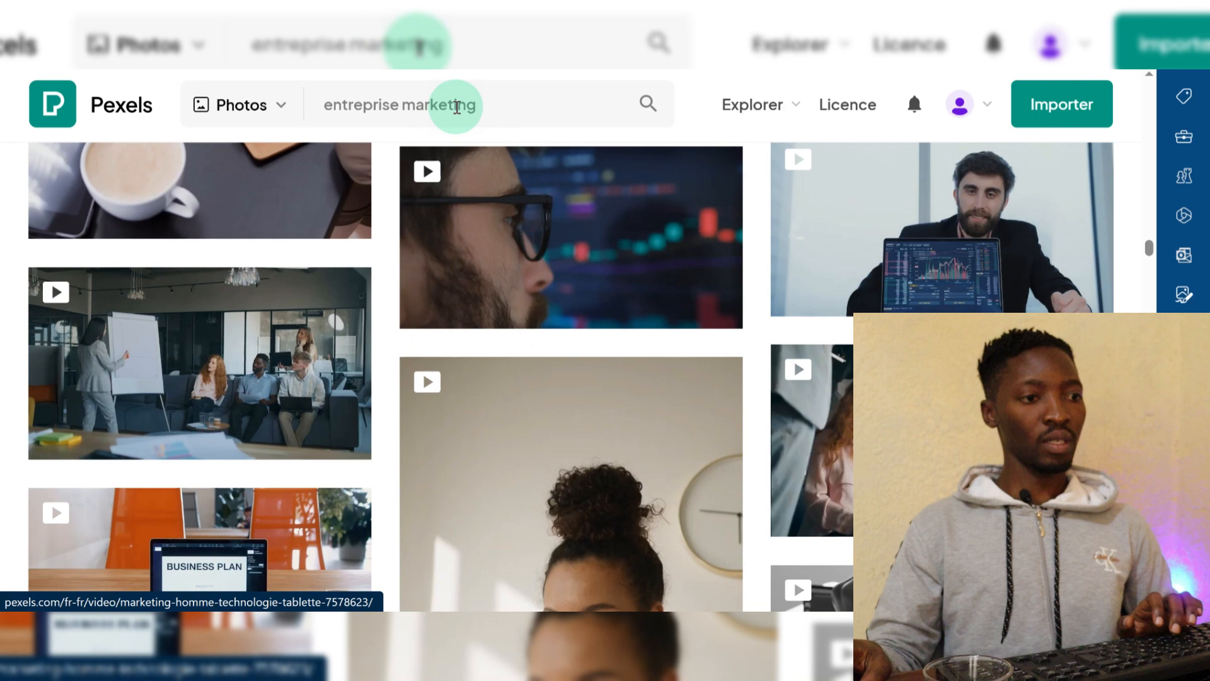
Step: Search Pexels for "jeune millionnaire" and switch to the video results
{"action": "left_click_drag", "start_coordinate": [486, 100], "coordinate": [187, 85]}
{"action": "type", "text": "jeu"}
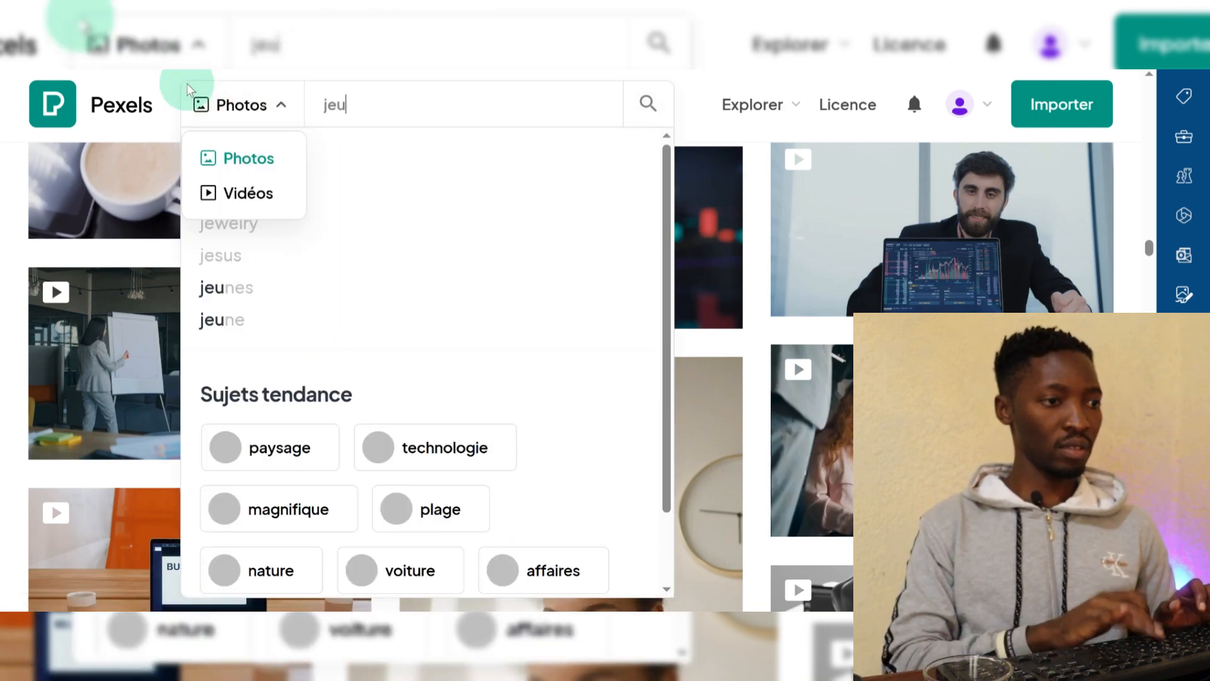
{"action": "type", "text": "ne milli"}
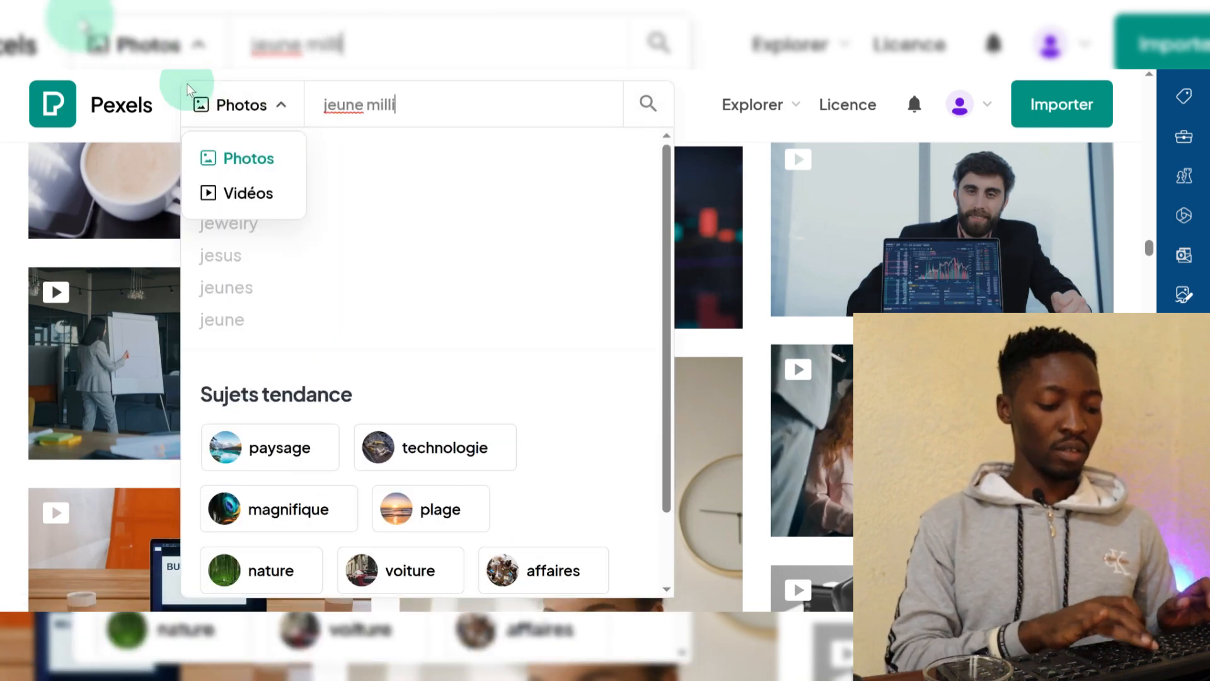
{"action": "type", "text": "onnaire"}
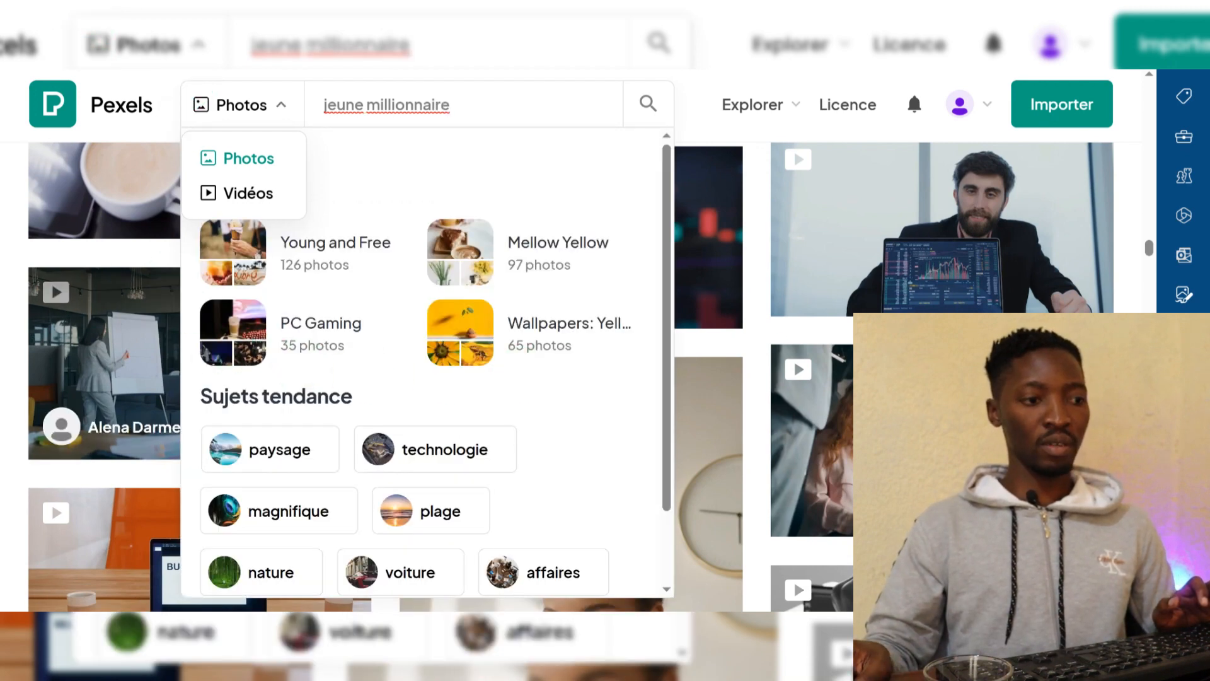
{"action": "key", "text": "Return"}
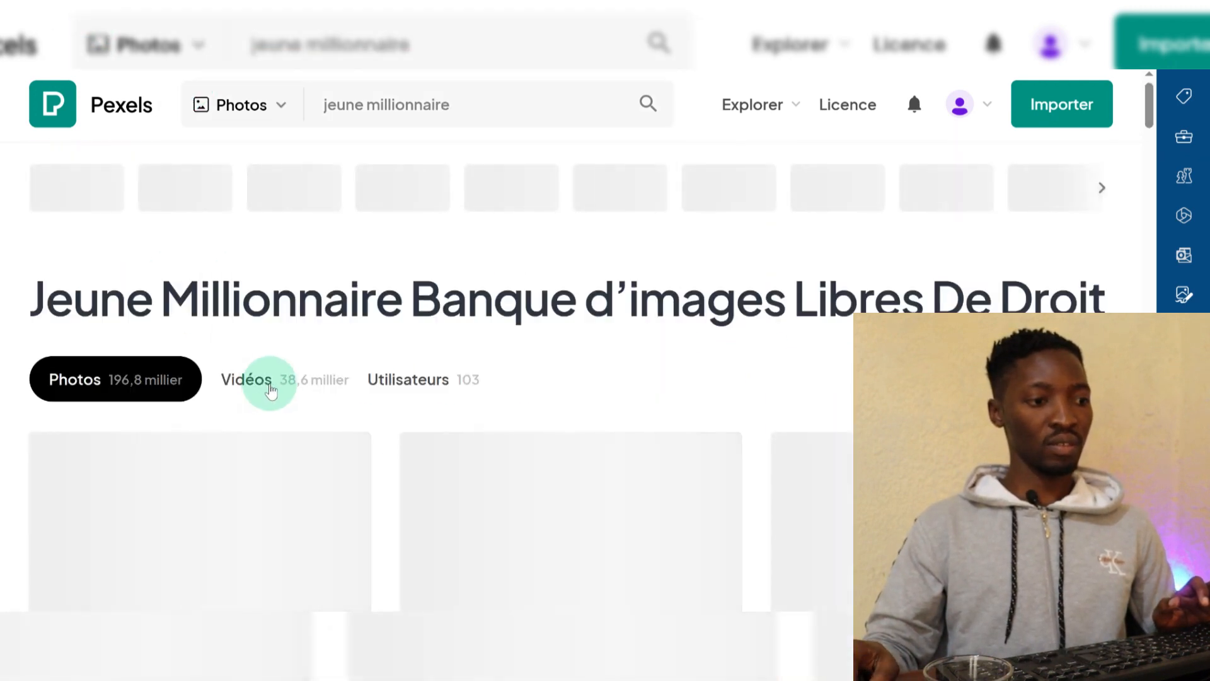
{"action": "left_click", "coordinate": [267, 379]}
Step: Download the clip of handcuffed hands holding cash, dismiss the thank-you dialog, and download the similar clip of two people counting money
{"action": "scroll", "coordinate": [673, 380], "scroll_direction": "down", "scroll_amount": 2}
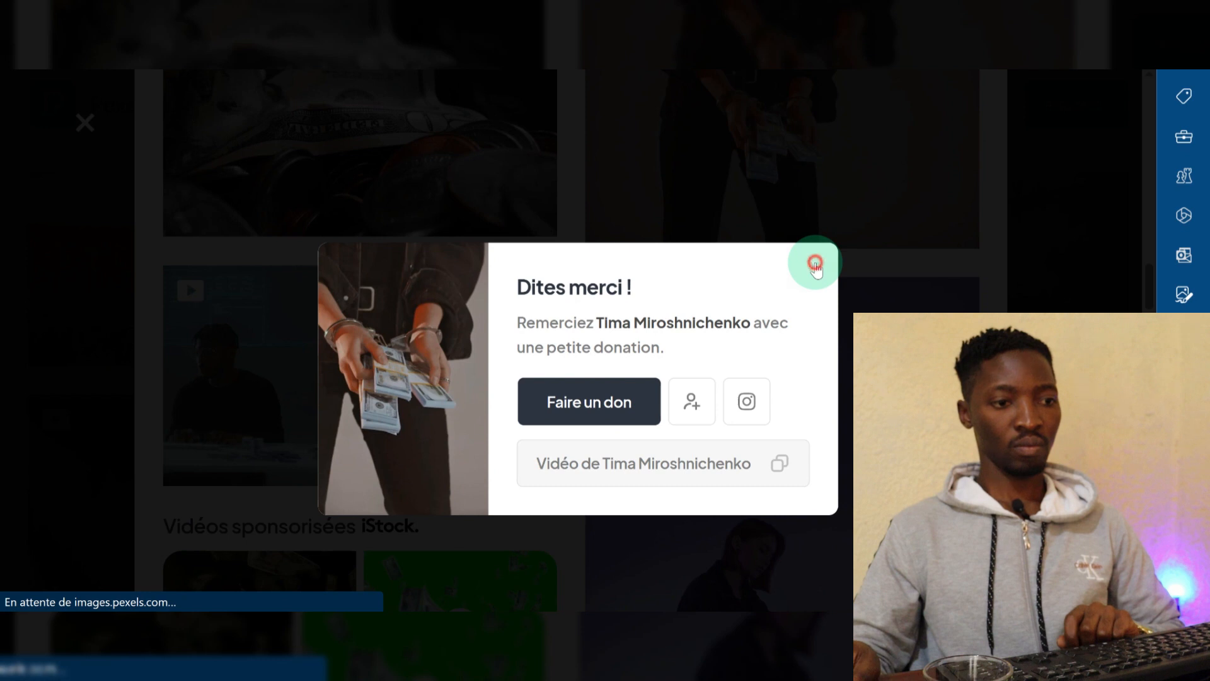
{"action": "left_click", "coordinate": [799, 269]}
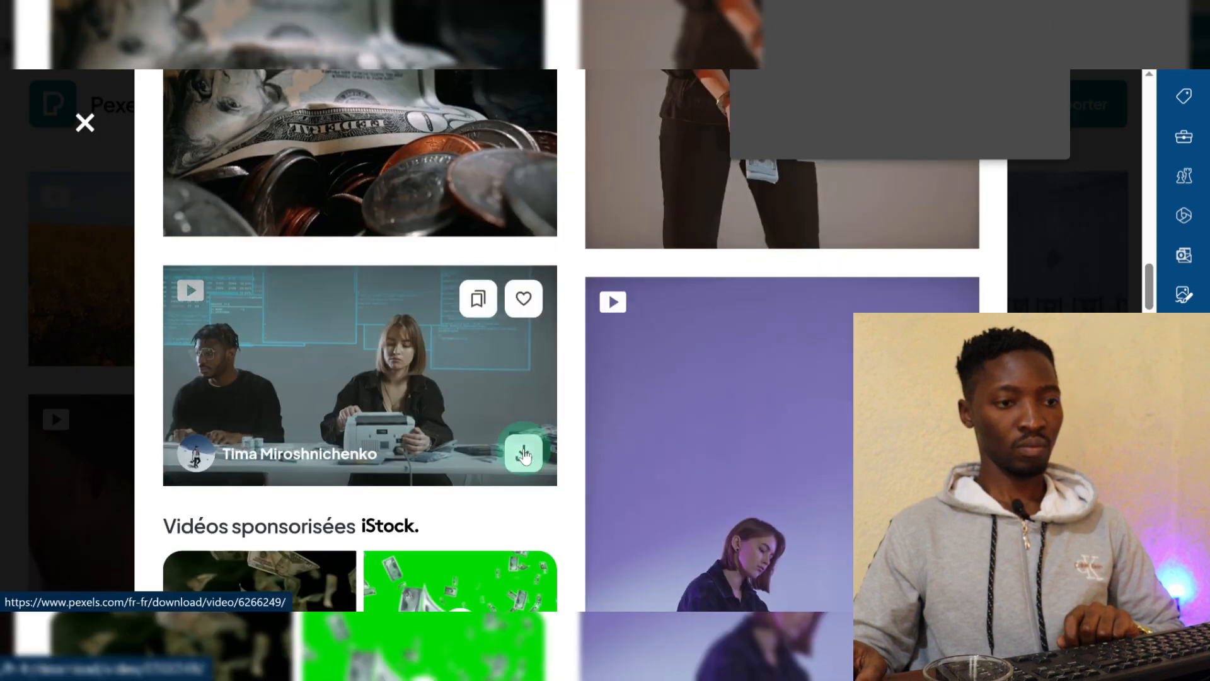
{"action": "left_click", "coordinate": [524, 451]}
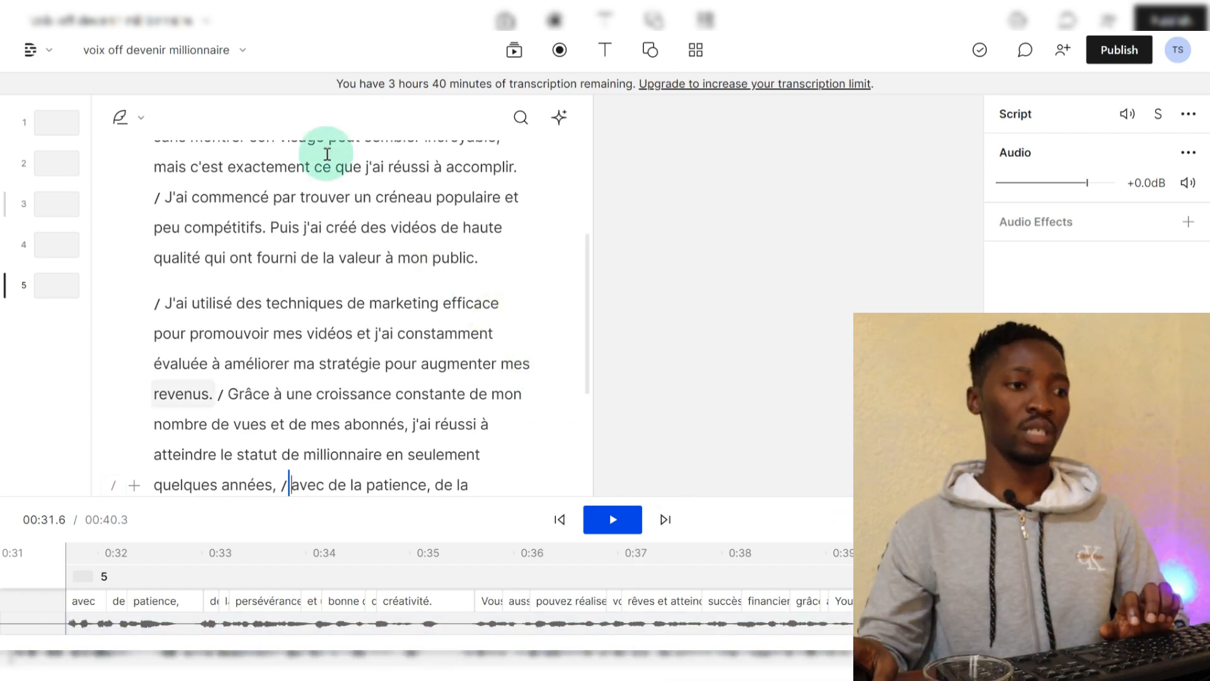
Step: Switch to the Descript project, open its media files, and choose to add files from the computer
{"action": "scroll", "coordinate": [343, 215], "scroll_direction": "up", "scroll_amount": 5}
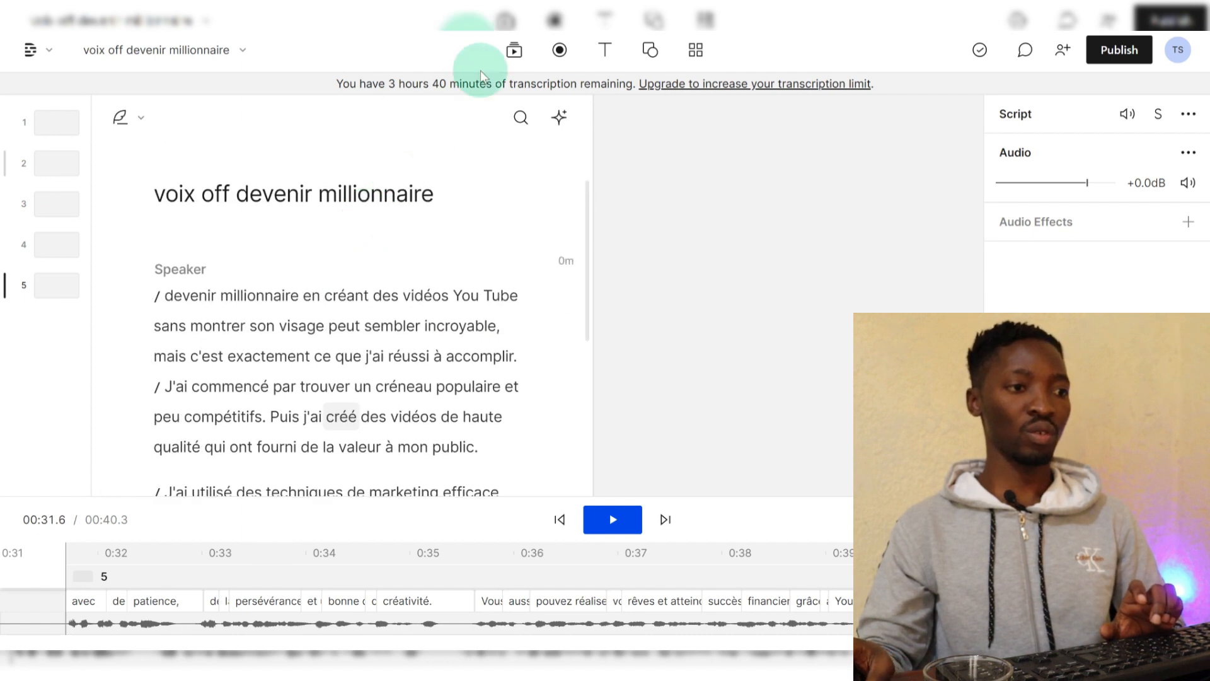
{"action": "left_click", "coordinate": [514, 51]}
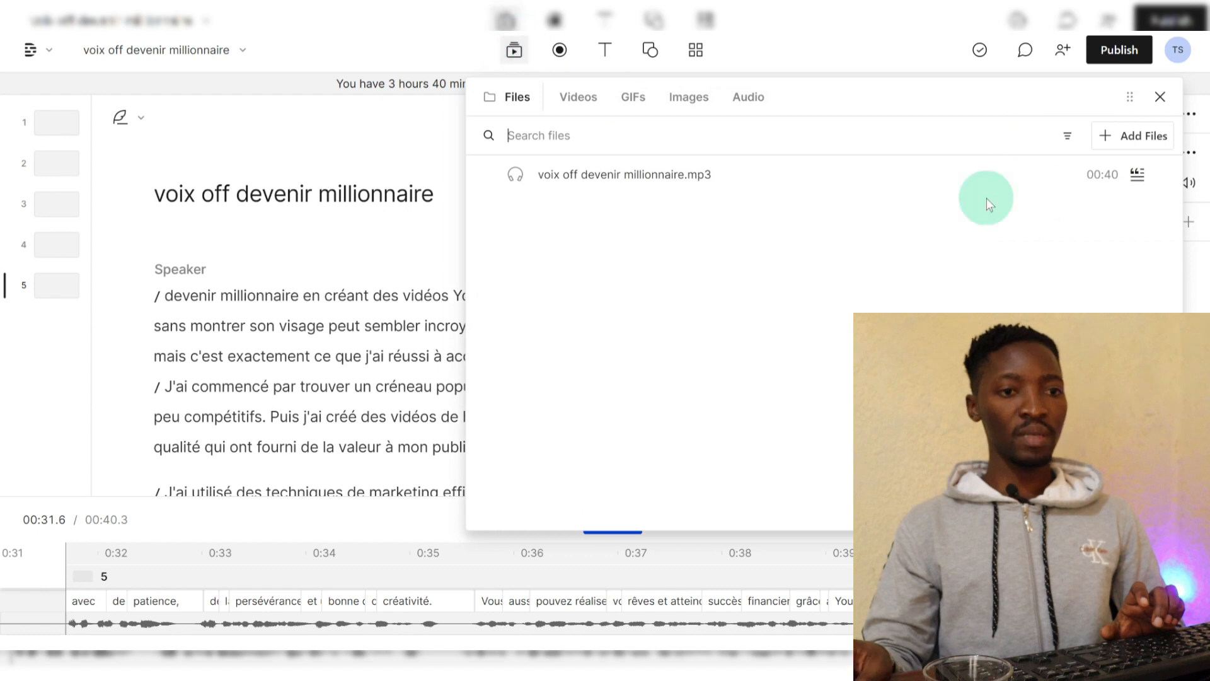
{"action": "left_click", "coordinate": [1145, 144]}
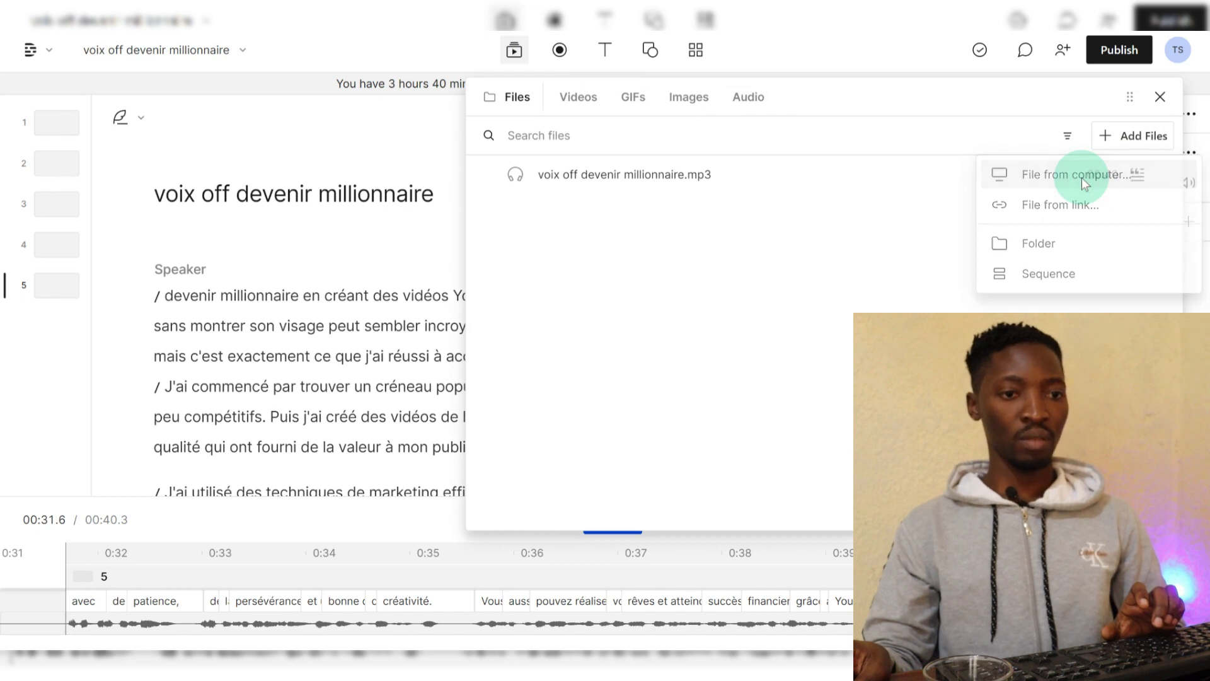
{"action": "left_click", "coordinate": [1084, 180]}
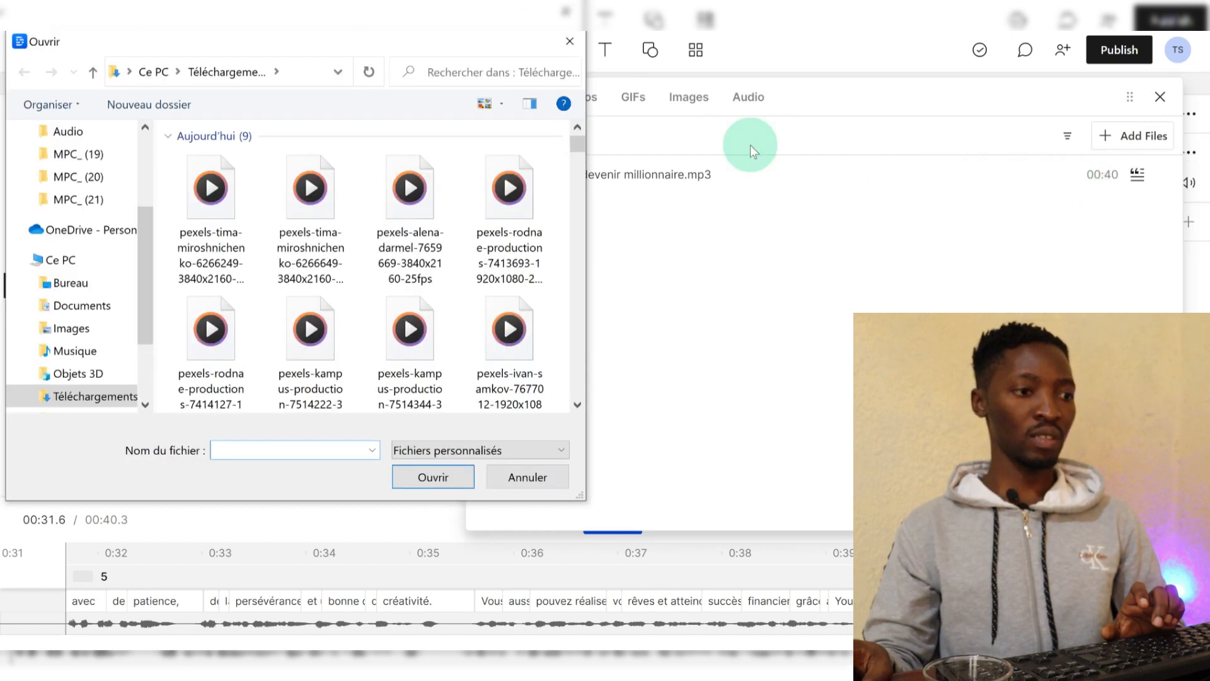
Step: Import the eight Pexels clips from the Téléchargements folder, excluding the voix off devenir millionnaire audio file
{"action": "left_click", "coordinate": [200, 184]}
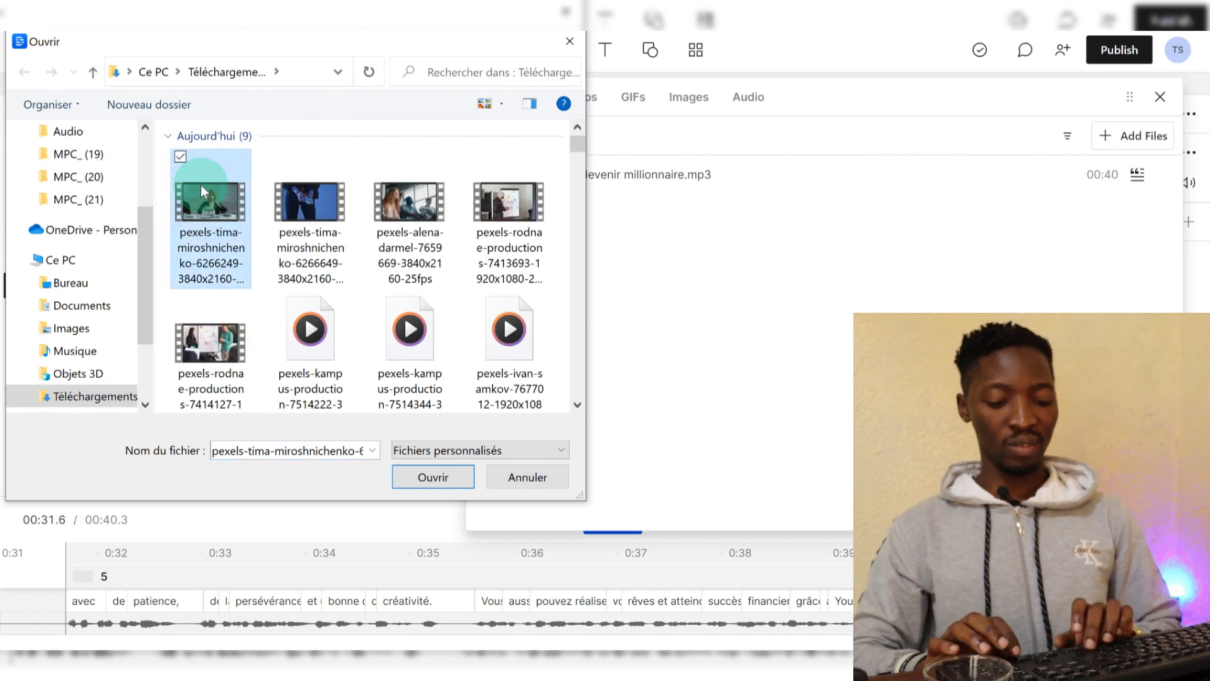
{"action": "key", "text": "shift+Right"}
{"action": "key", "text": "shift+Right"}
{"action": "key", "text": "shift+Right"}
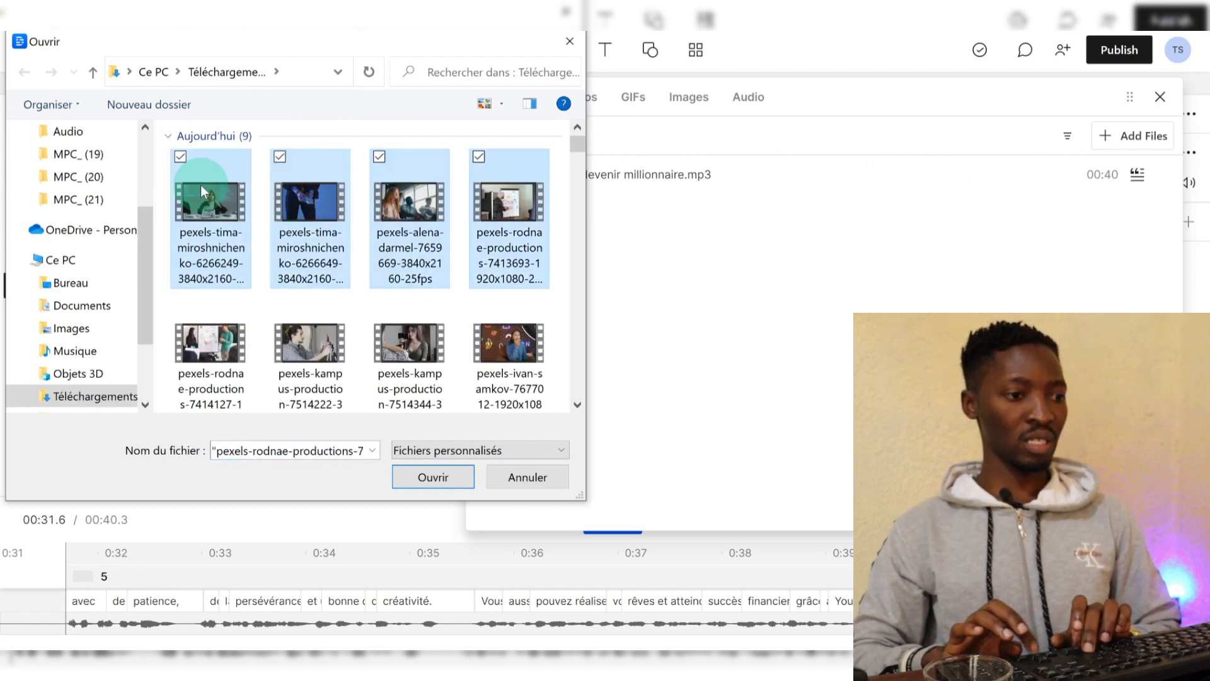
{"action": "key", "text": "shift+Down"}
{"action": "key", "text": "shift+Down"}
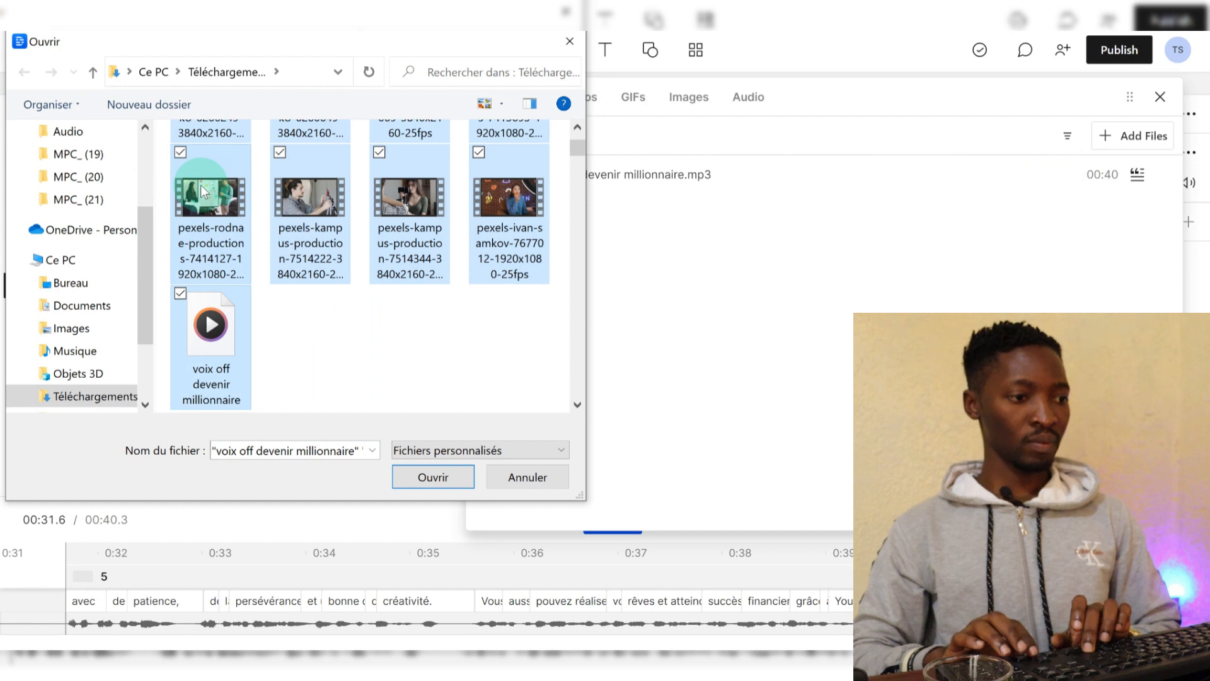
{"action": "key", "text": "shift+Up"}
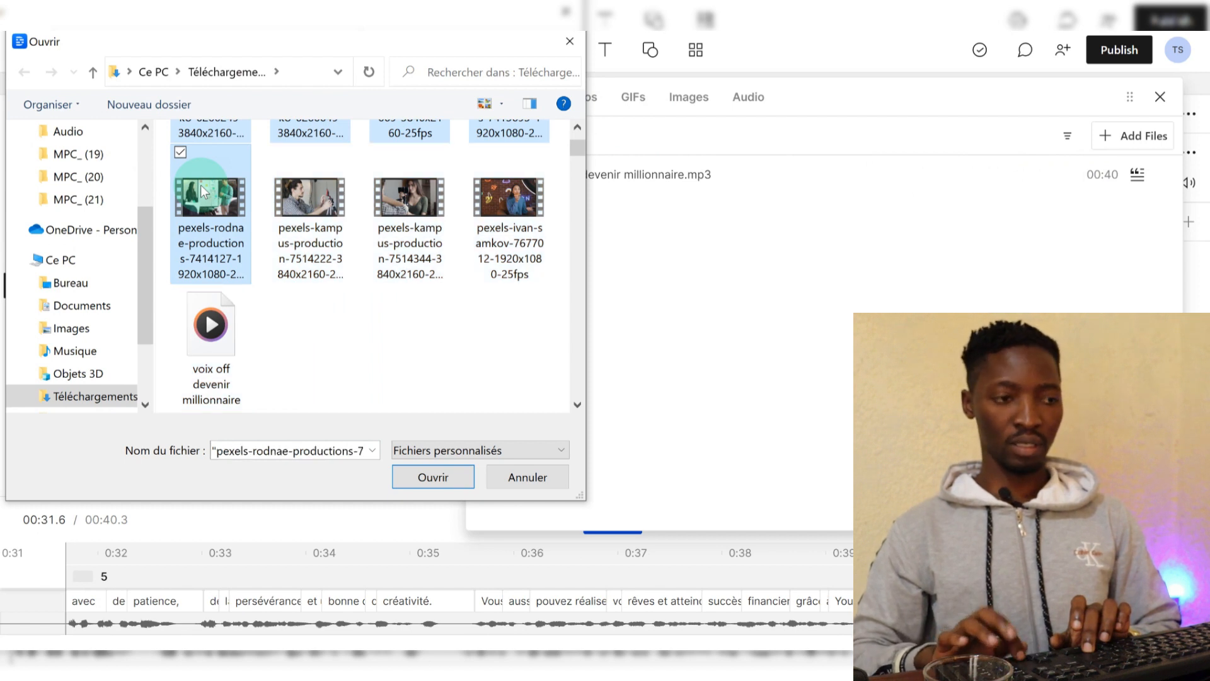
{"action": "key", "text": "shift+Right"}
{"action": "key", "text": "shift+Right"}
{"action": "key", "text": "shift+Right"}
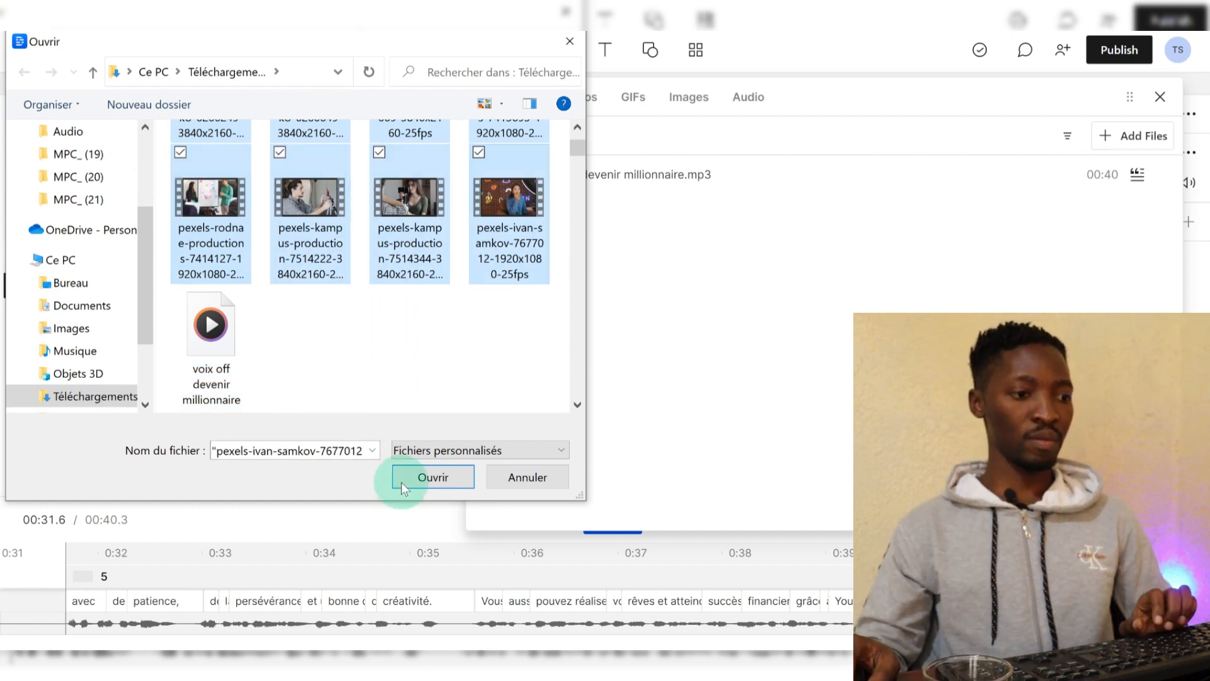
{"action": "left_click", "coordinate": [411, 475]}
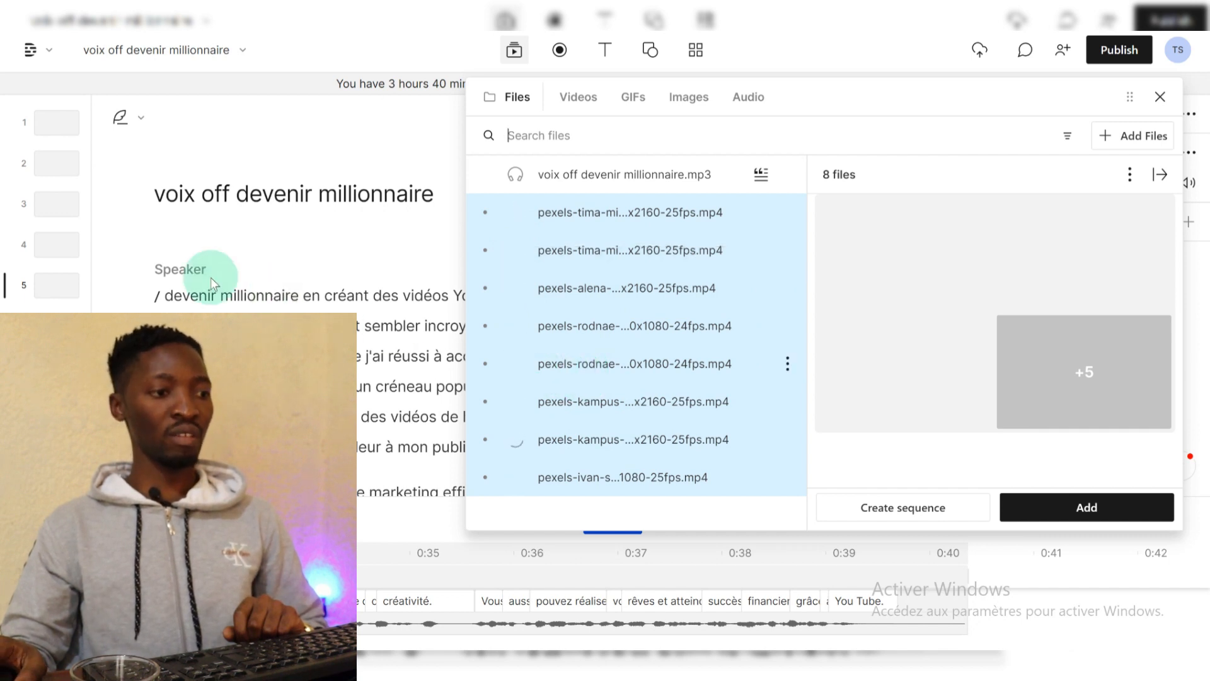
Step: Preview the imported clips and place pexels-kampus-production-7514222, the man adjusting a tripod, on scene 1 of the script
{"action": "left_click", "coordinate": [230, 296]}
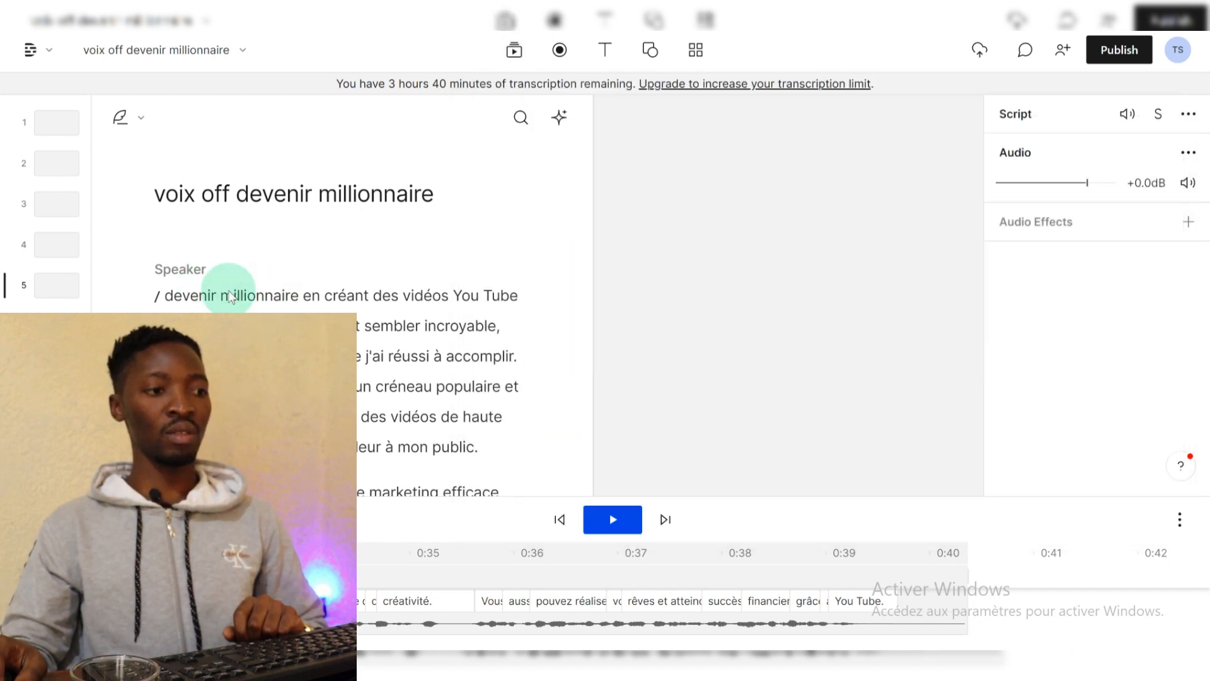
{"action": "left_click", "coordinate": [218, 294]}
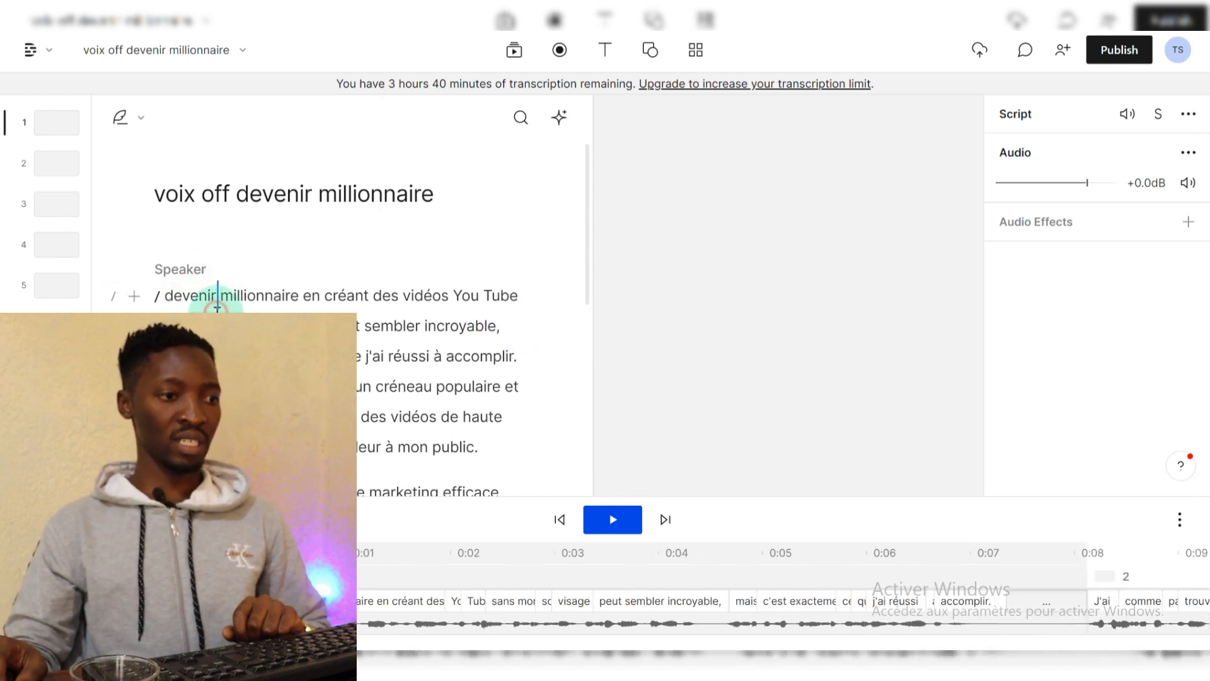
{"action": "left_click", "coordinate": [514, 50]}
{"action": "left_click", "coordinate": [626, 212]}
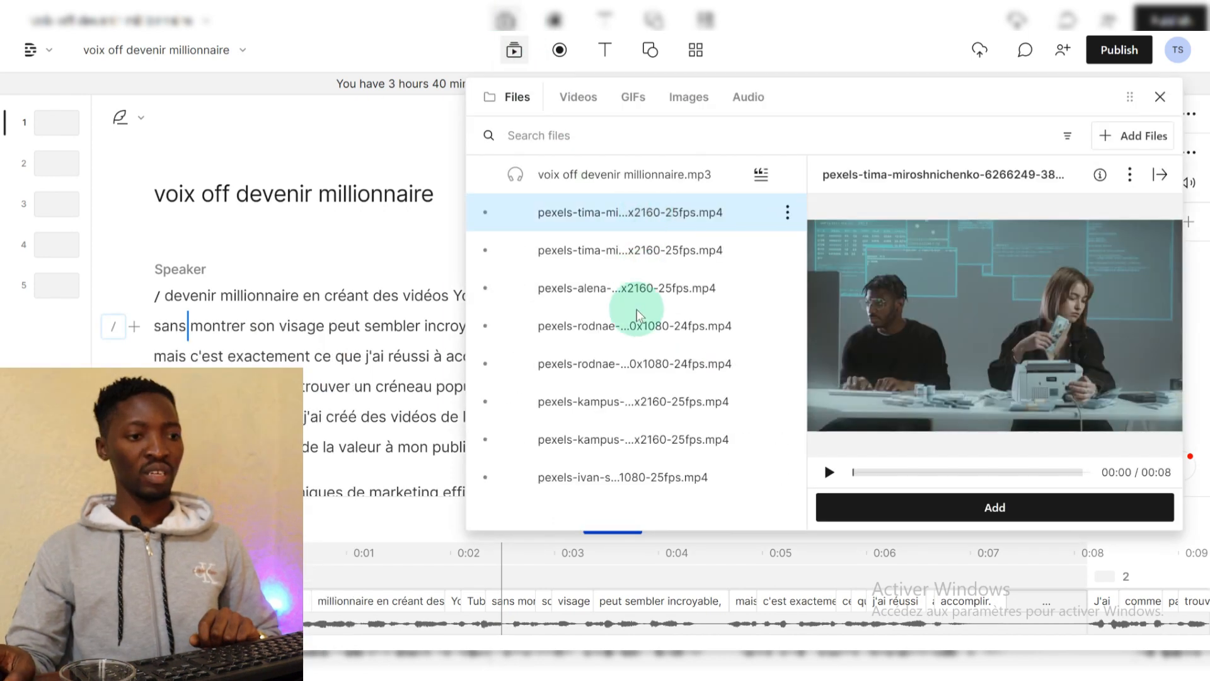
{"action": "left_click", "coordinate": [586, 480]}
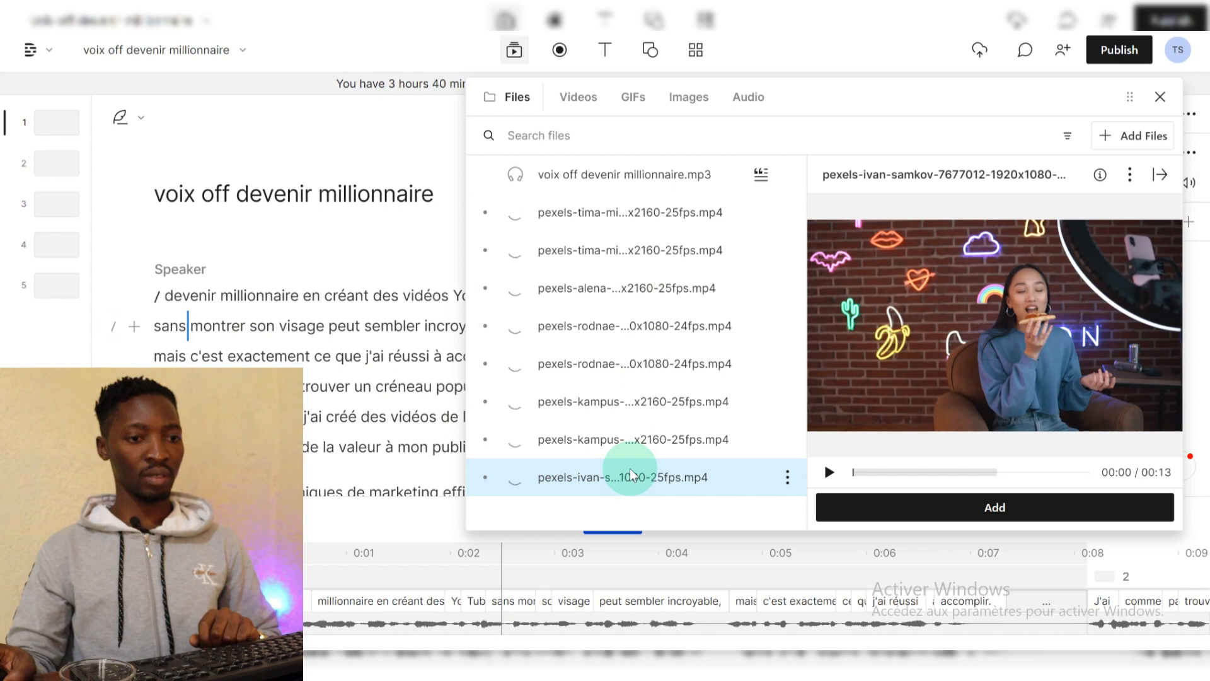
{"action": "left_click", "coordinate": [619, 406]}
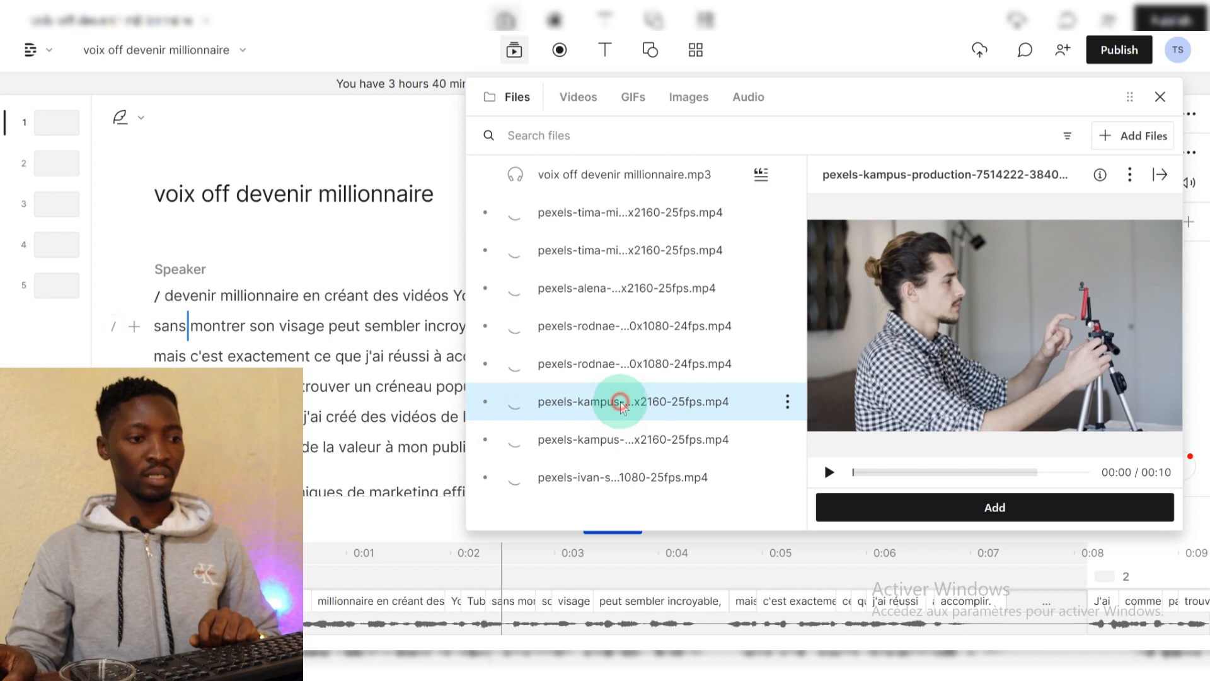
{"action": "left_click_drag", "start_coordinate": [316, 326], "coordinate": [268, 317]}
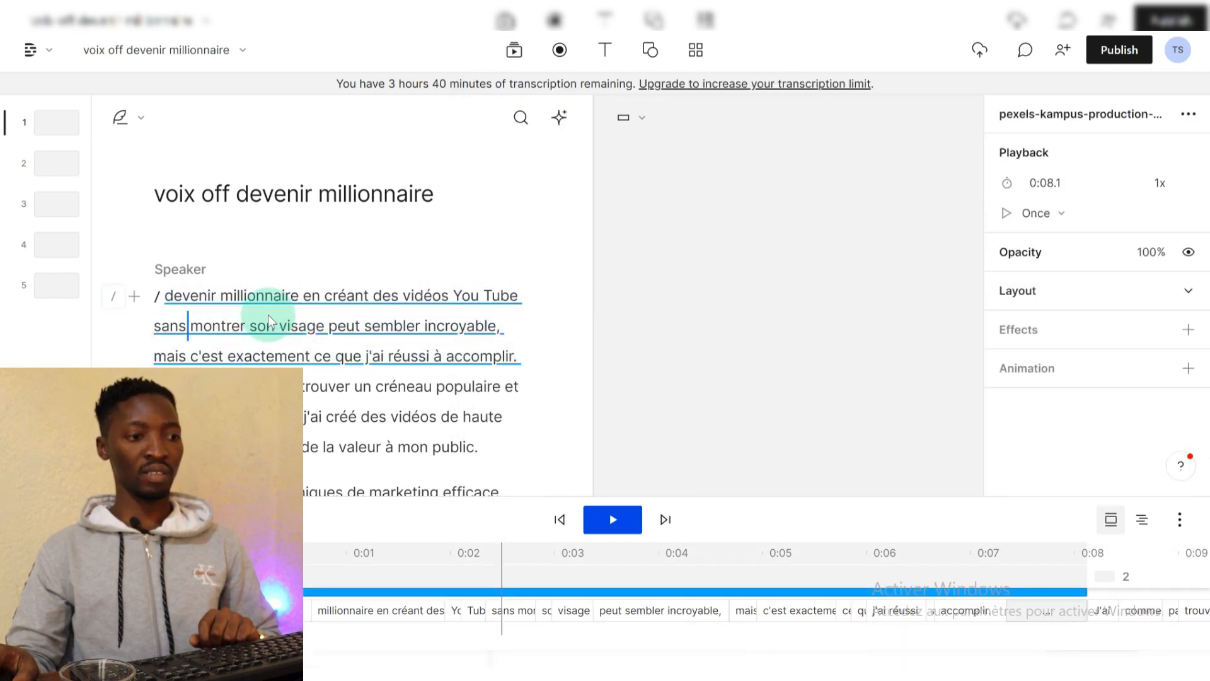
Step: Preview clips for scene 2 and place pexels-kampus-production-7514344, the woman being filmed, on the script passage starting "J'ai commencé"
{"action": "left_click", "coordinate": [335, 433]}
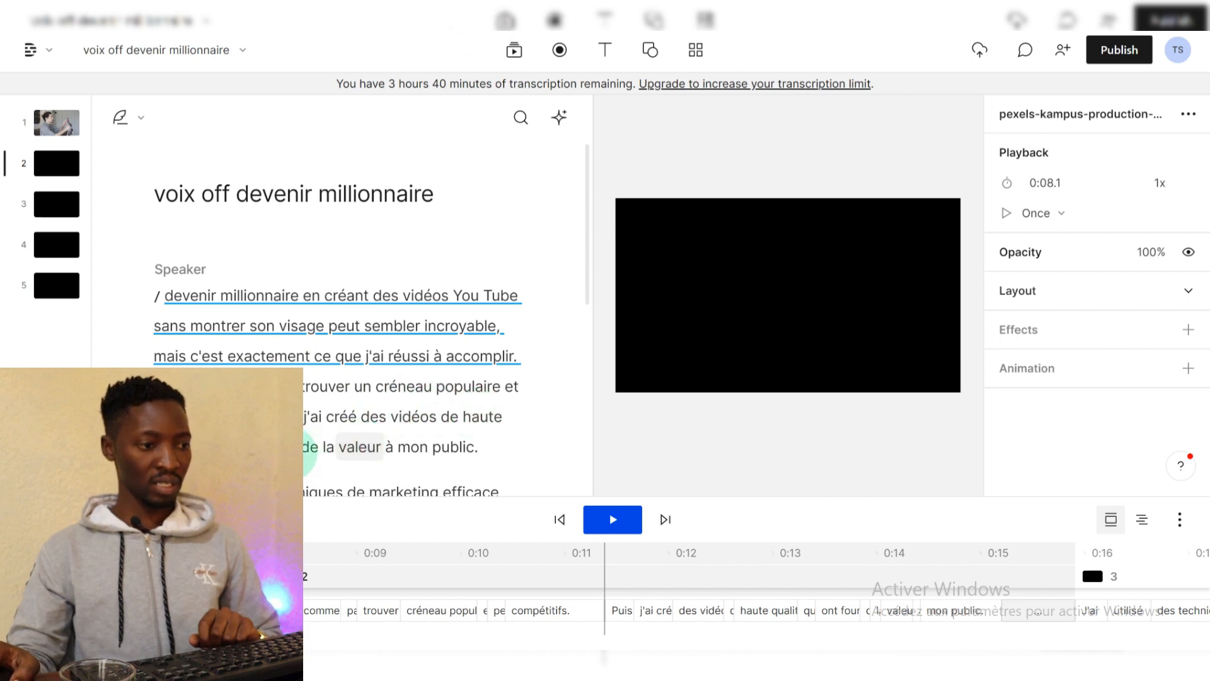
{"action": "left_click", "coordinate": [517, 50]}
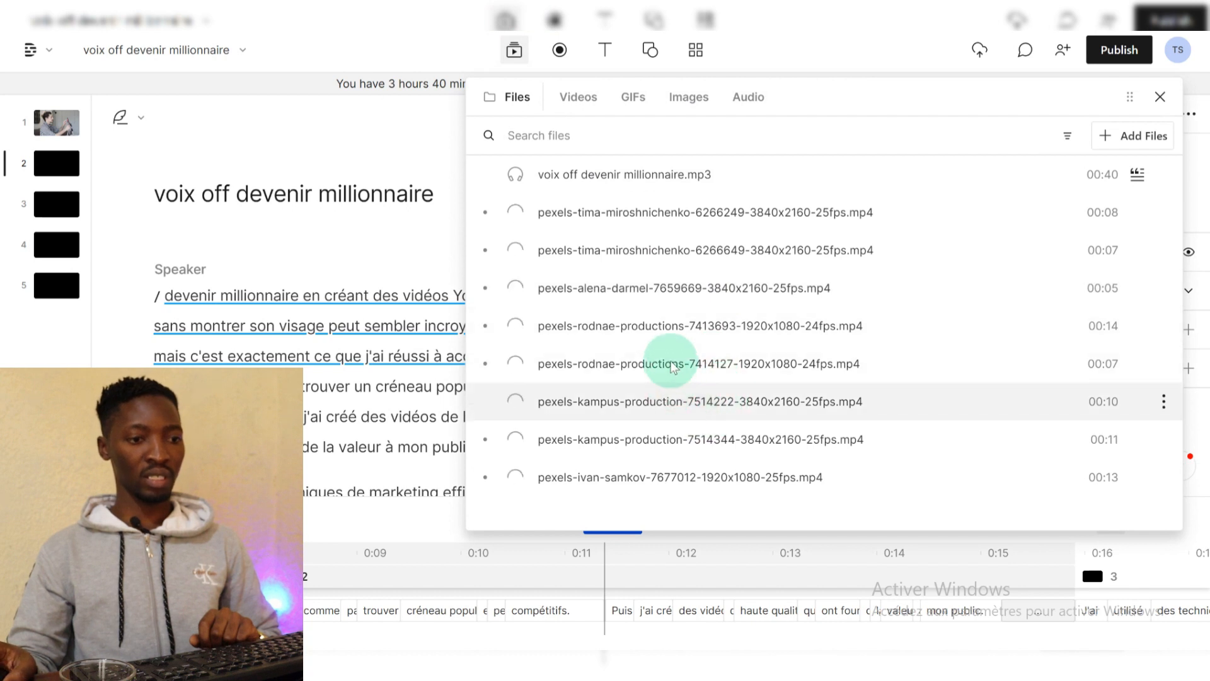
{"action": "left_click", "coordinate": [670, 360]}
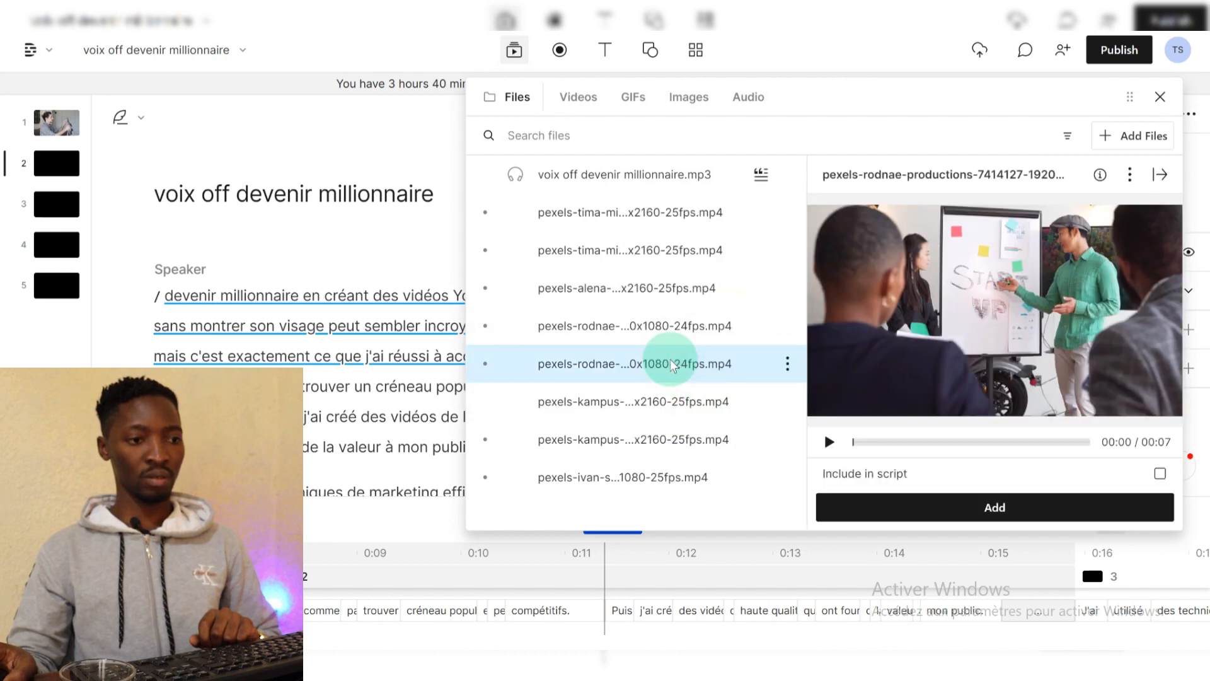
{"action": "left_click", "coordinate": [663, 325]}
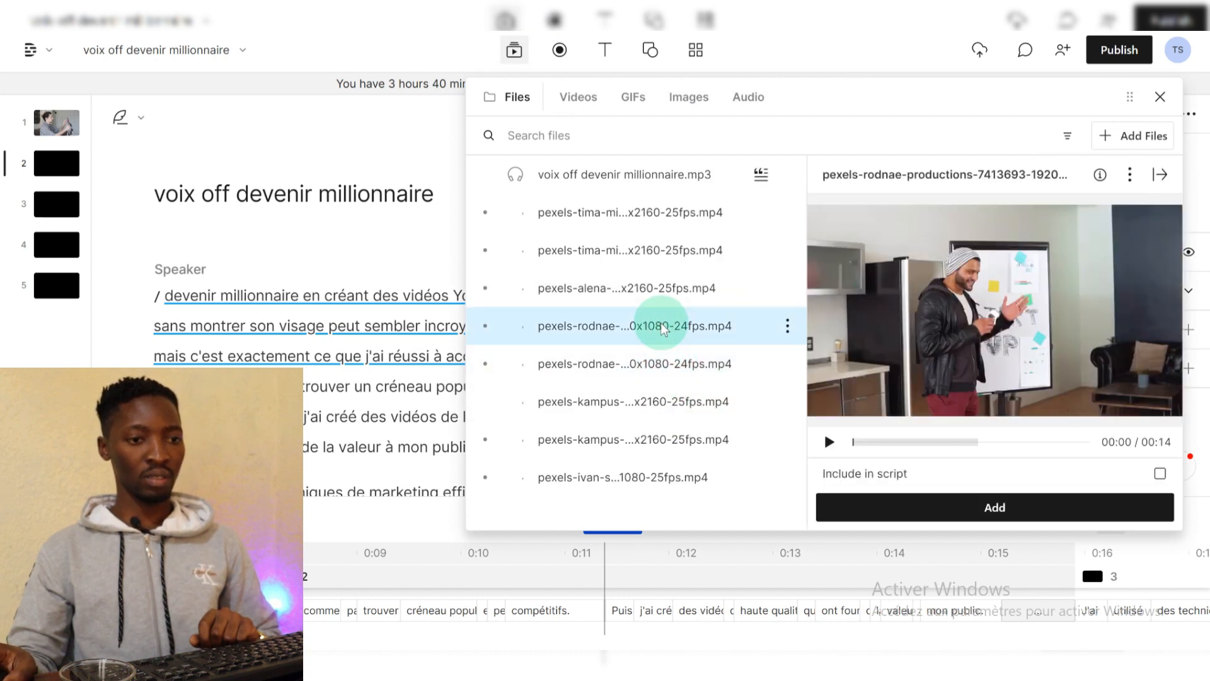
{"action": "left_click", "coordinate": [650, 291]}
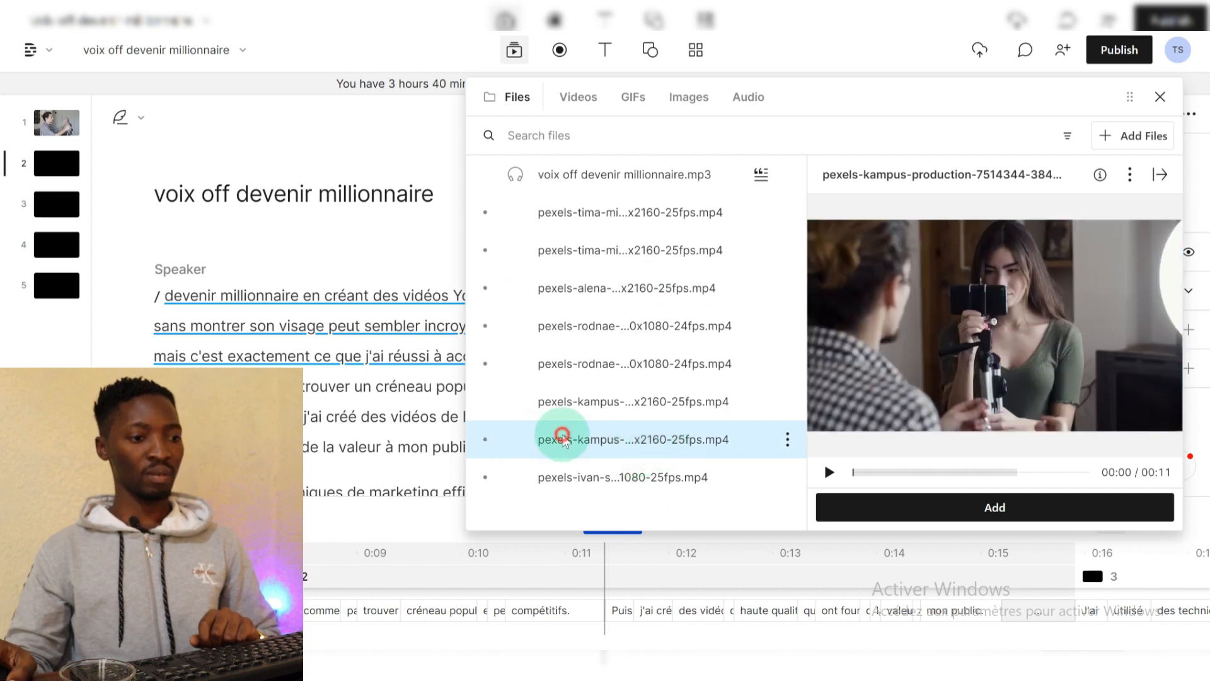
{"action": "left_click_drag", "start_coordinate": [633, 439], "coordinate": [434, 411]}
{"action": "scroll", "coordinate": [319, 375], "scroll_direction": "down", "scroll_amount": 3}
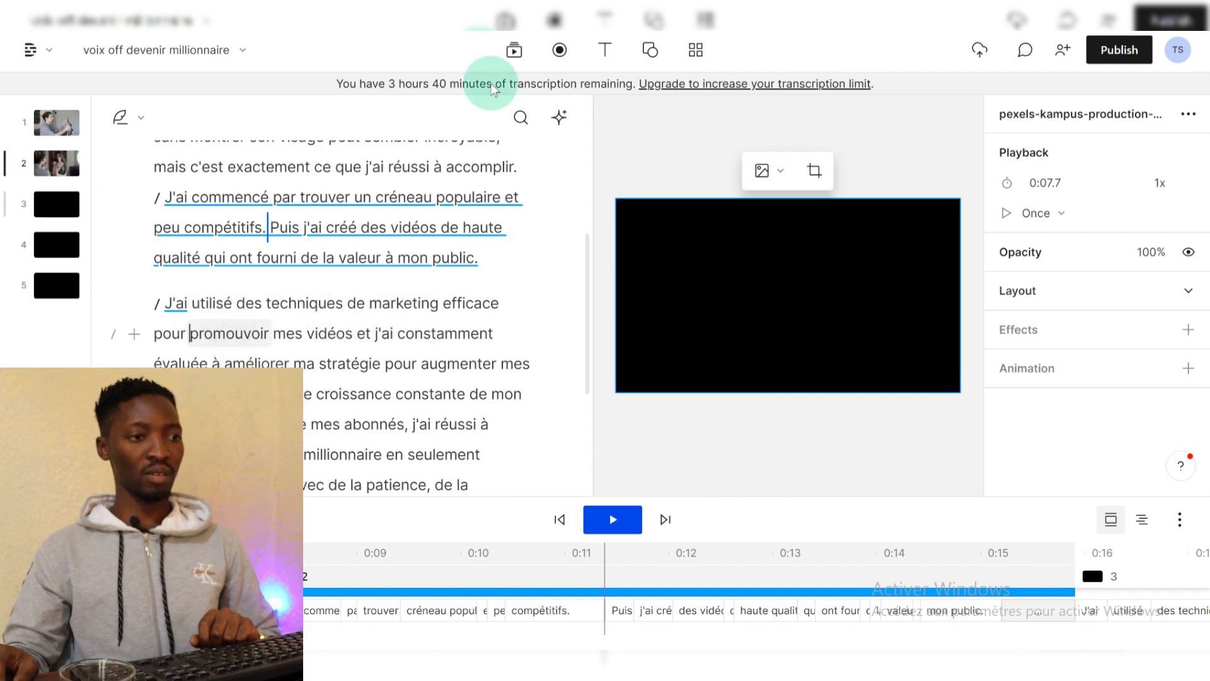
Step: Preview the imported clips for scene 3 and place pexels-rodnae-productions-7414127, the man presenting at the flipchart, on the passage starting "J'ai utilisé"
{"action": "left_click", "coordinate": [515, 51]}
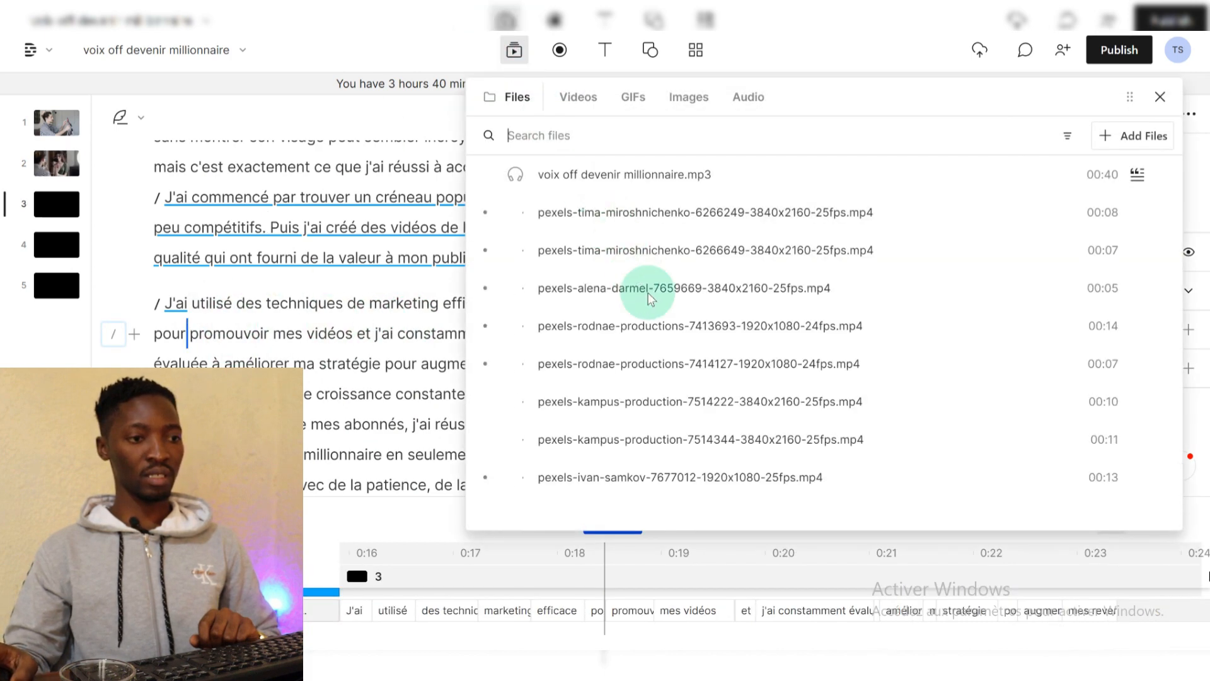
{"action": "left_click", "coordinate": [669, 288]}
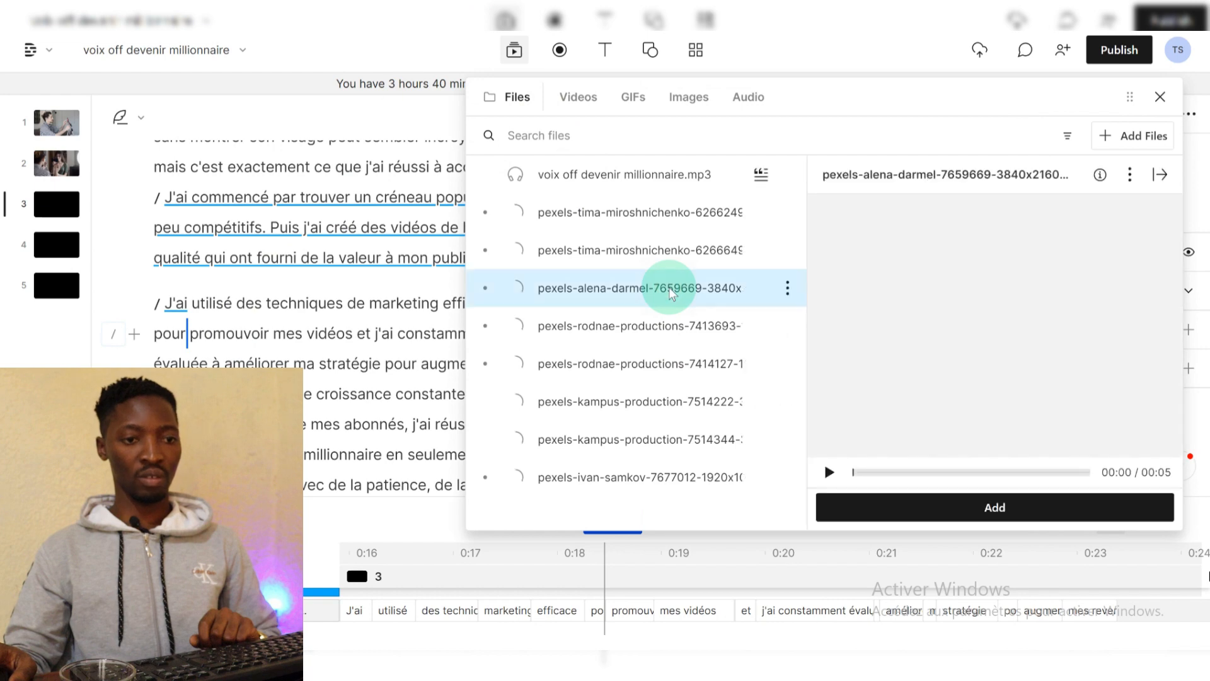
{"action": "left_click", "coordinate": [668, 250]}
{"action": "left_click", "coordinate": [636, 326]}
{"action": "left_click", "coordinate": [628, 364]}
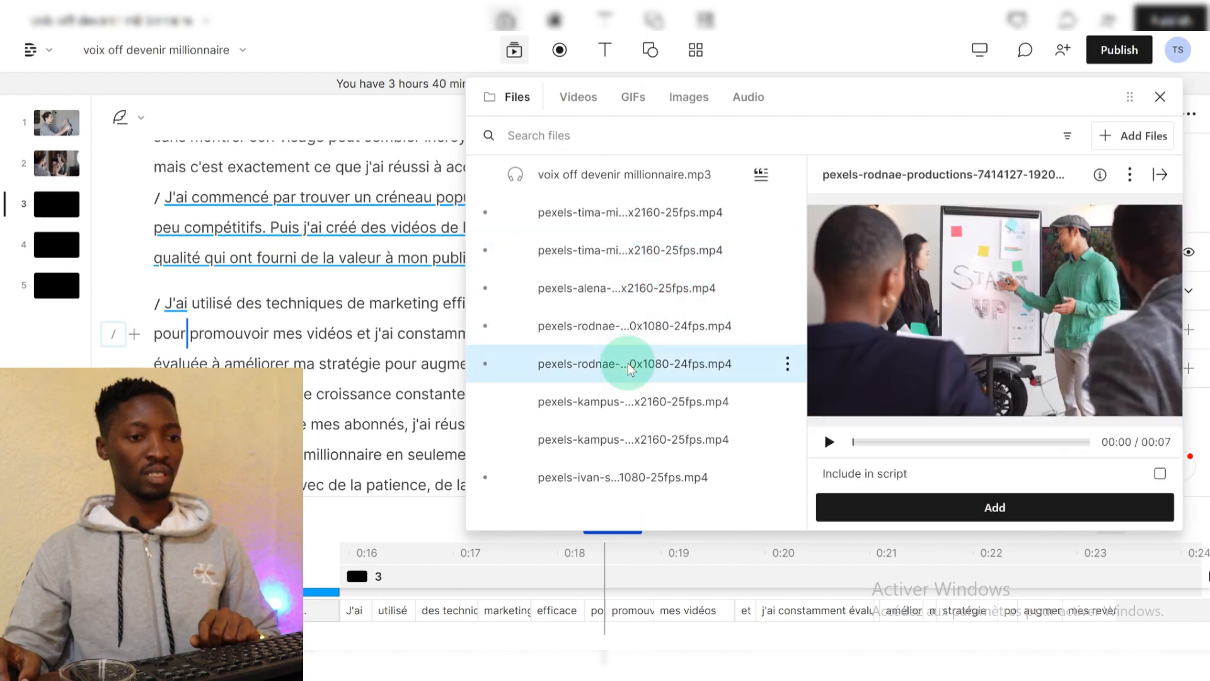
{"action": "left_click_drag", "start_coordinate": [346, 355], "coordinate": [285, 328]}
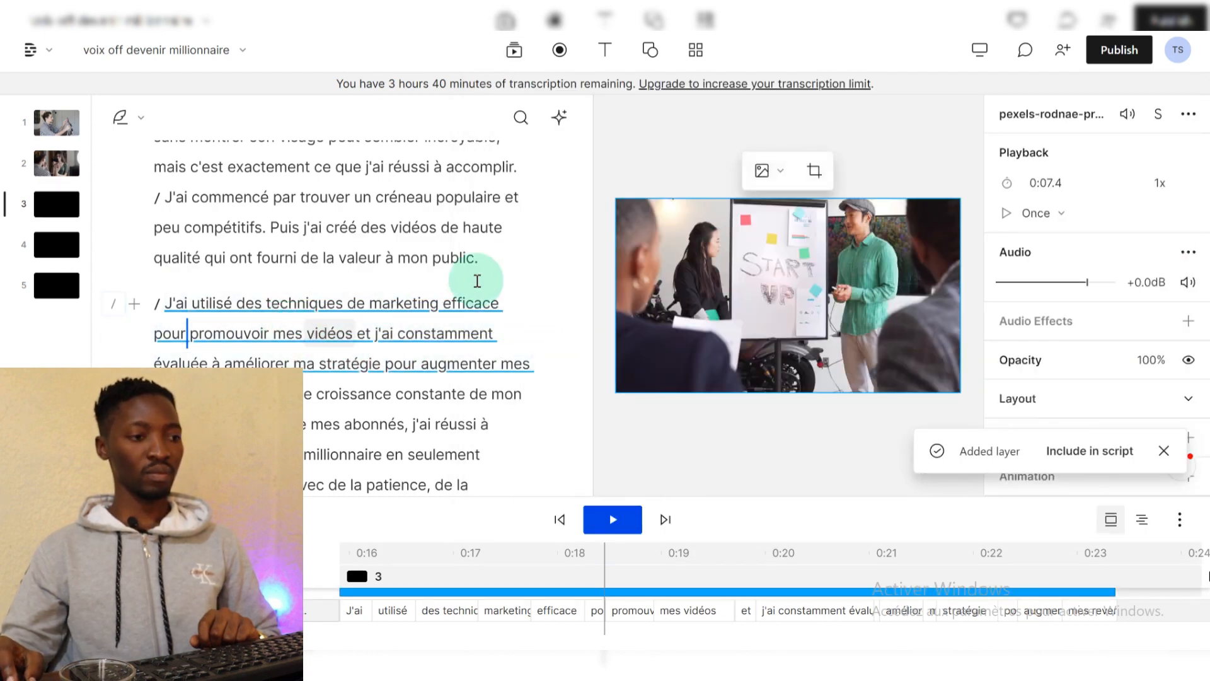
Step: Place stock clips on the two remaining script scenes, 4 and 5, using pexels-tima-miroshnichenko-6266249 for the last one
{"action": "left_click", "coordinate": [233, 424]}
{"action": "scroll", "coordinate": [234, 424], "scroll_direction": "down", "scroll_amount": 1}
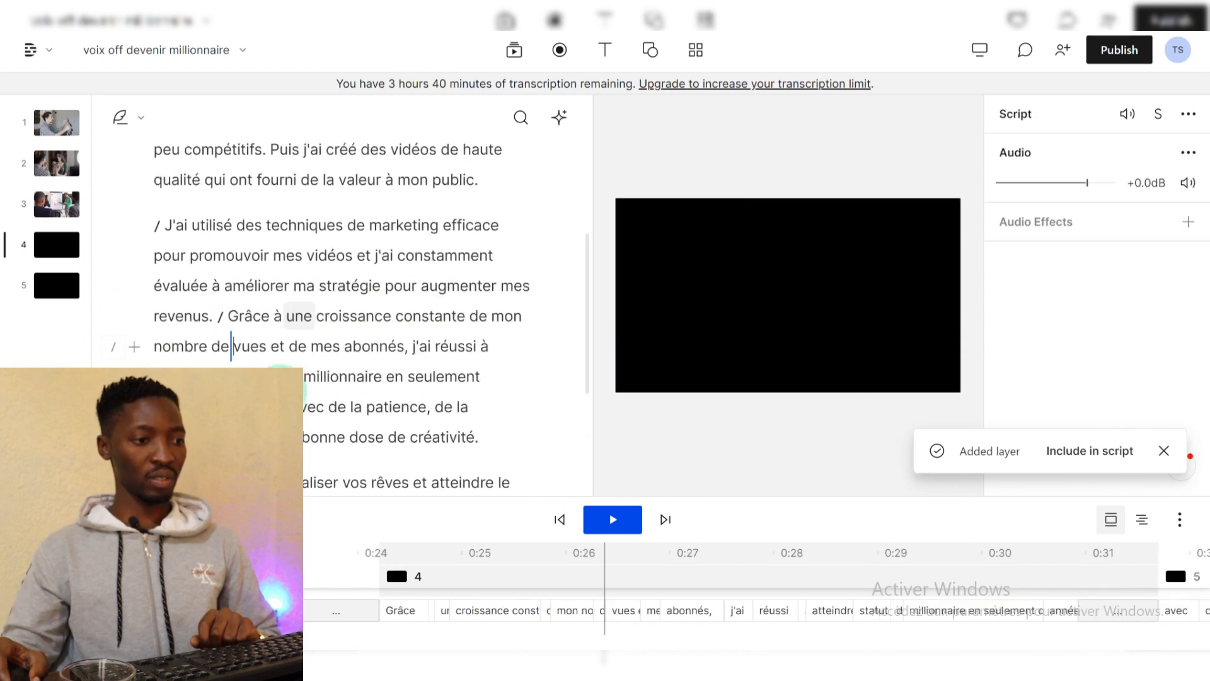
{"action": "scroll", "coordinate": [289, 351], "scroll_direction": "down", "scroll_amount": 2}
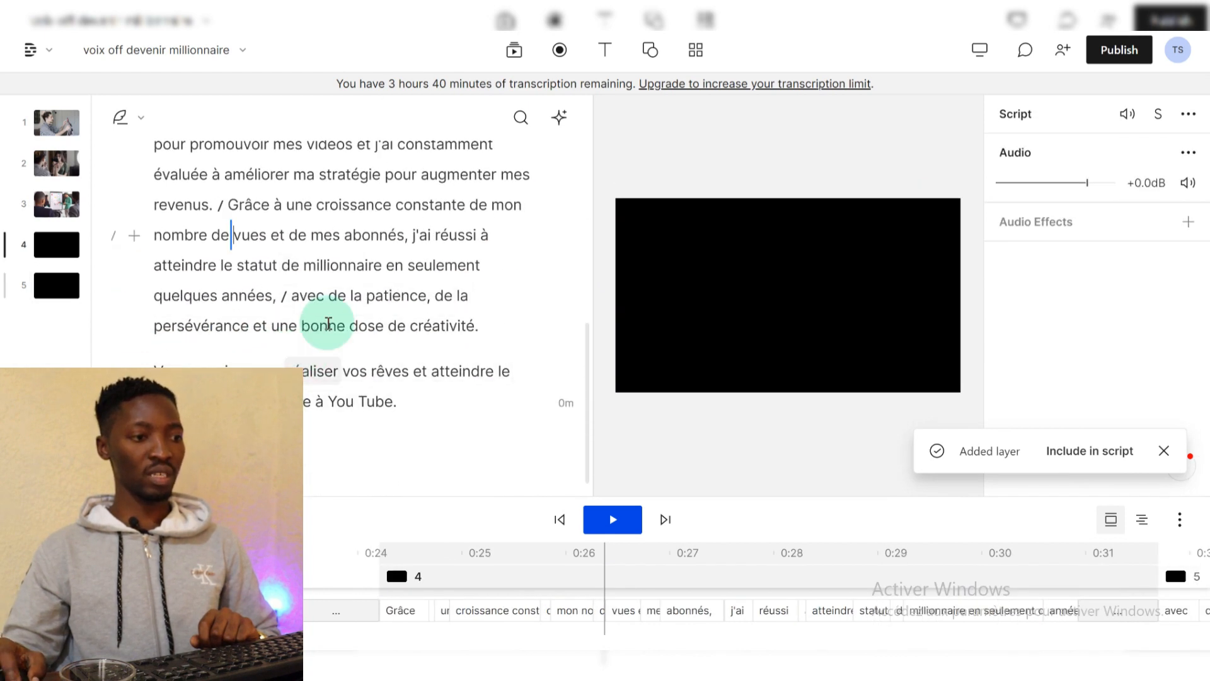
{"action": "left_click", "coordinate": [300, 324]}
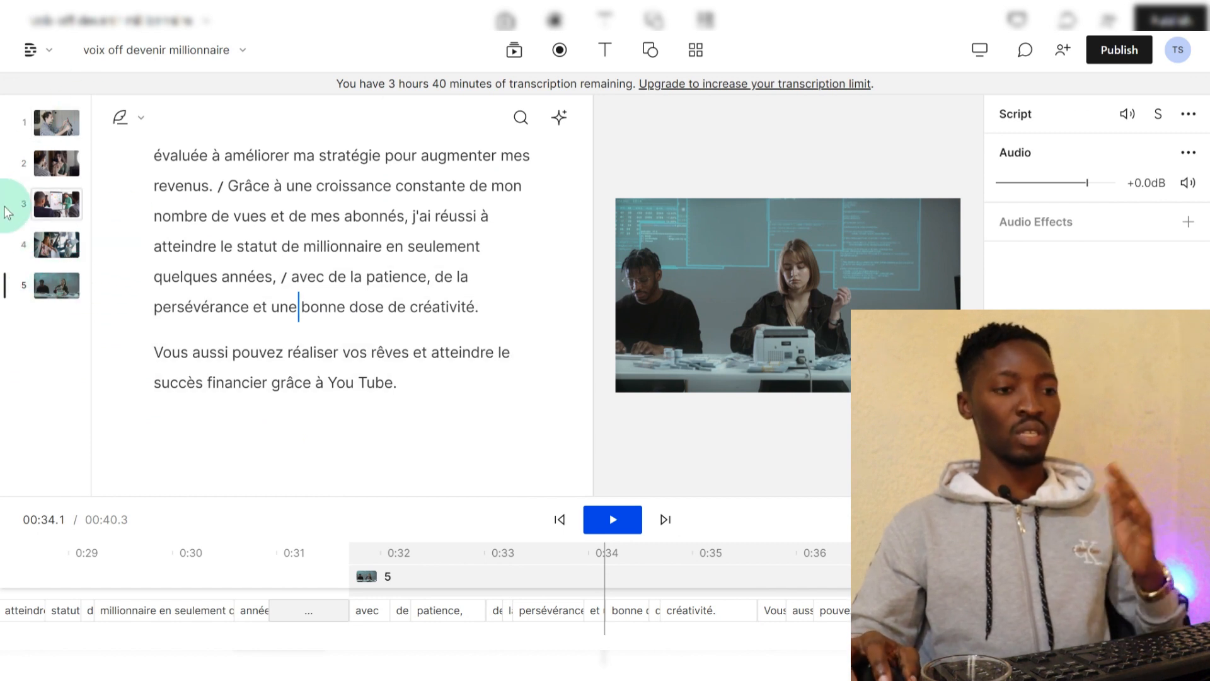
{"action": "key", "text": "ctrl+Home"}
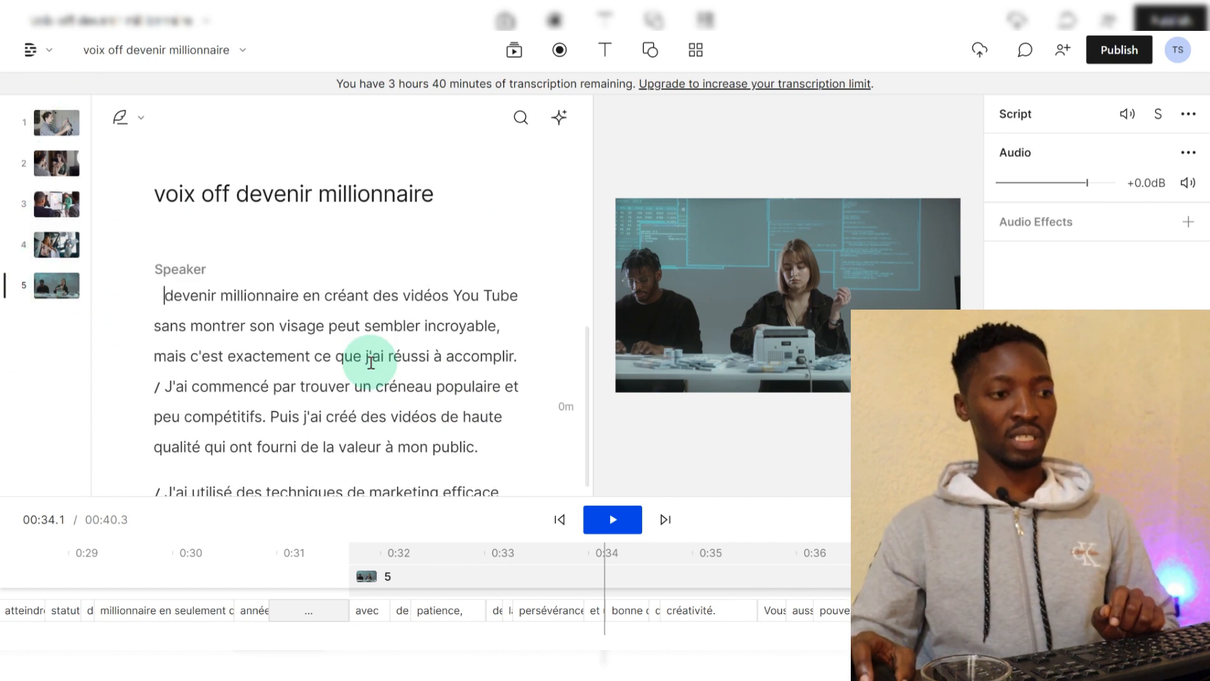
{"action": "left_click", "coordinate": [164, 293]}
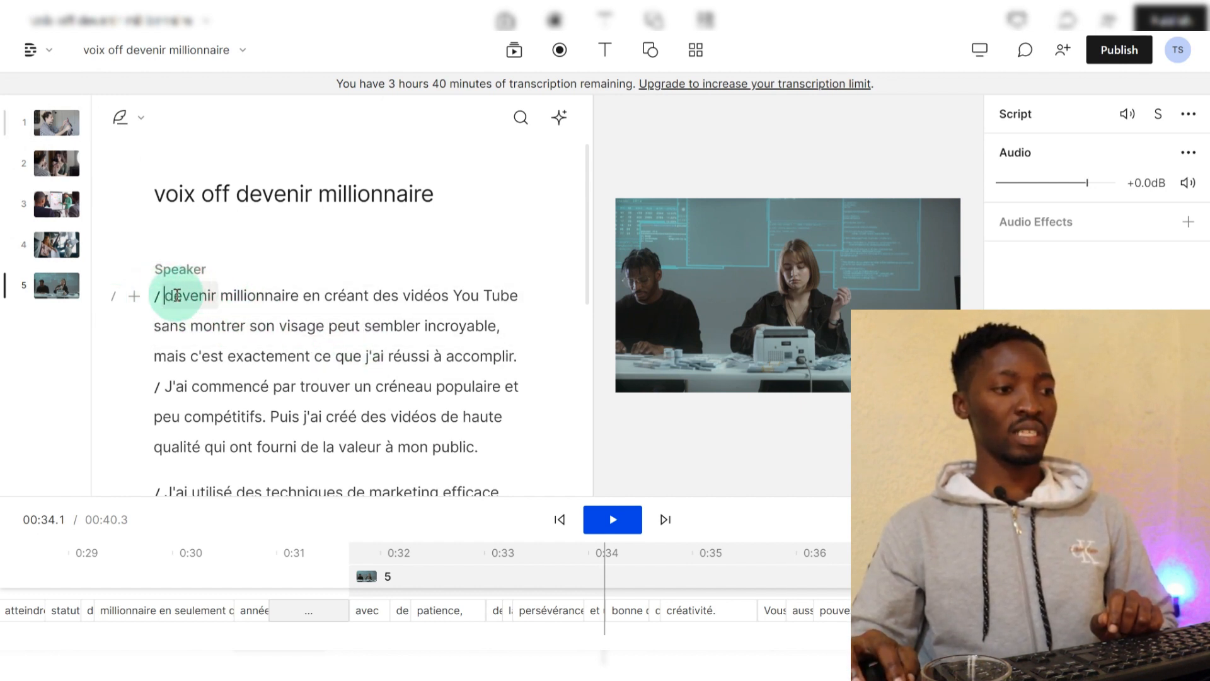
{"action": "left_click_drag", "start_coordinate": [171, 294], "coordinate": [324, 416]}
{"action": "scroll", "coordinate": [403, 382], "scroll_direction": "down", "scroll_amount": 6}
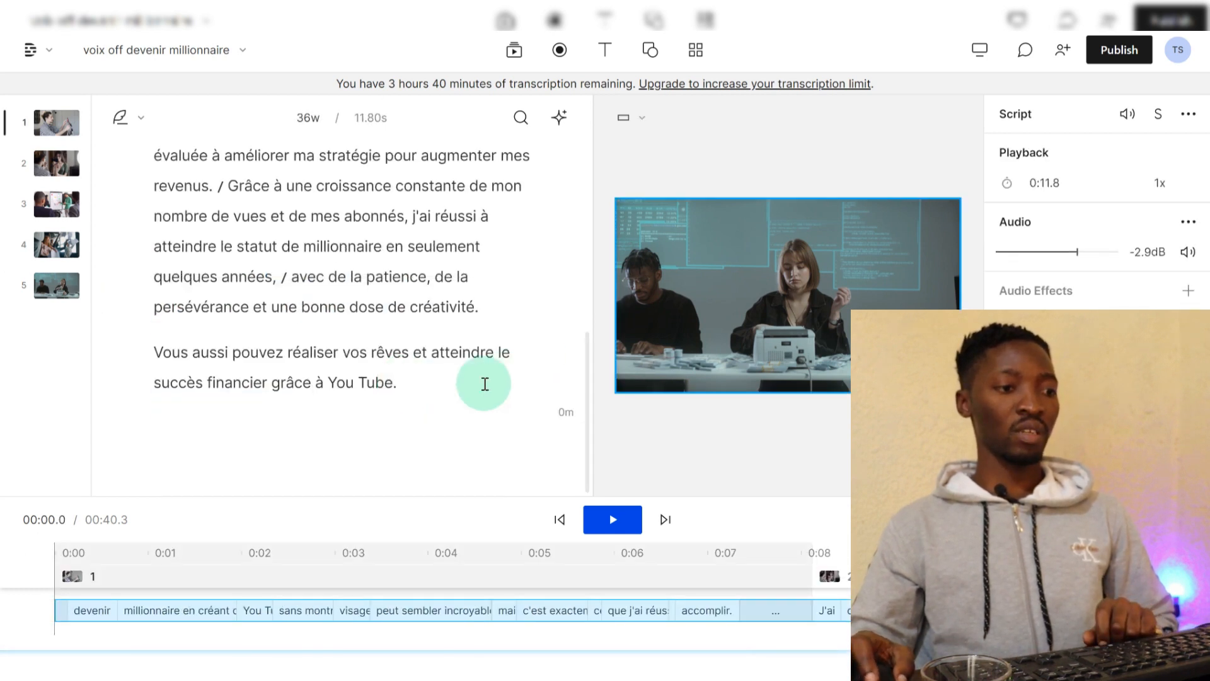
Step: Add captions to the script passage from "J'ai utilisé des techniques" to the end and set their font to Bebas Neue
{"action": "left_click", "coordinate": [418, 385]}
{"action": "left_click_drag", "start_coordinate": [391, 366], "coordinate": [162, 169]}
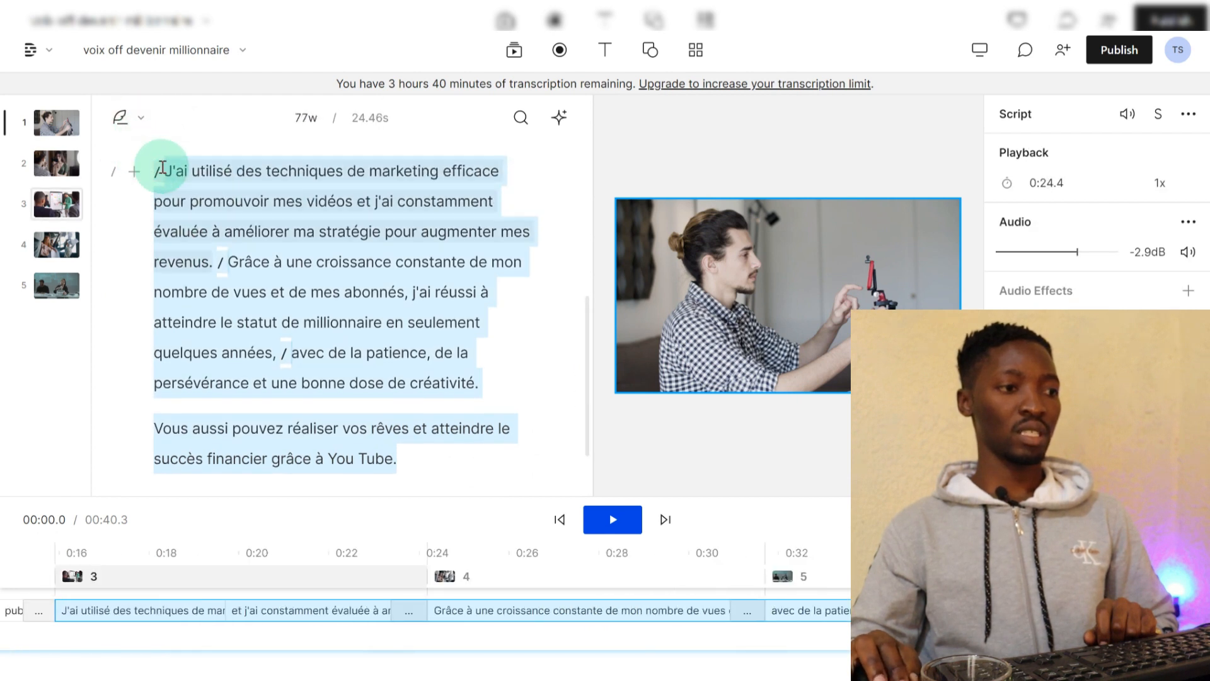
{"action": "left_click", "coordinate": [600, 50]}
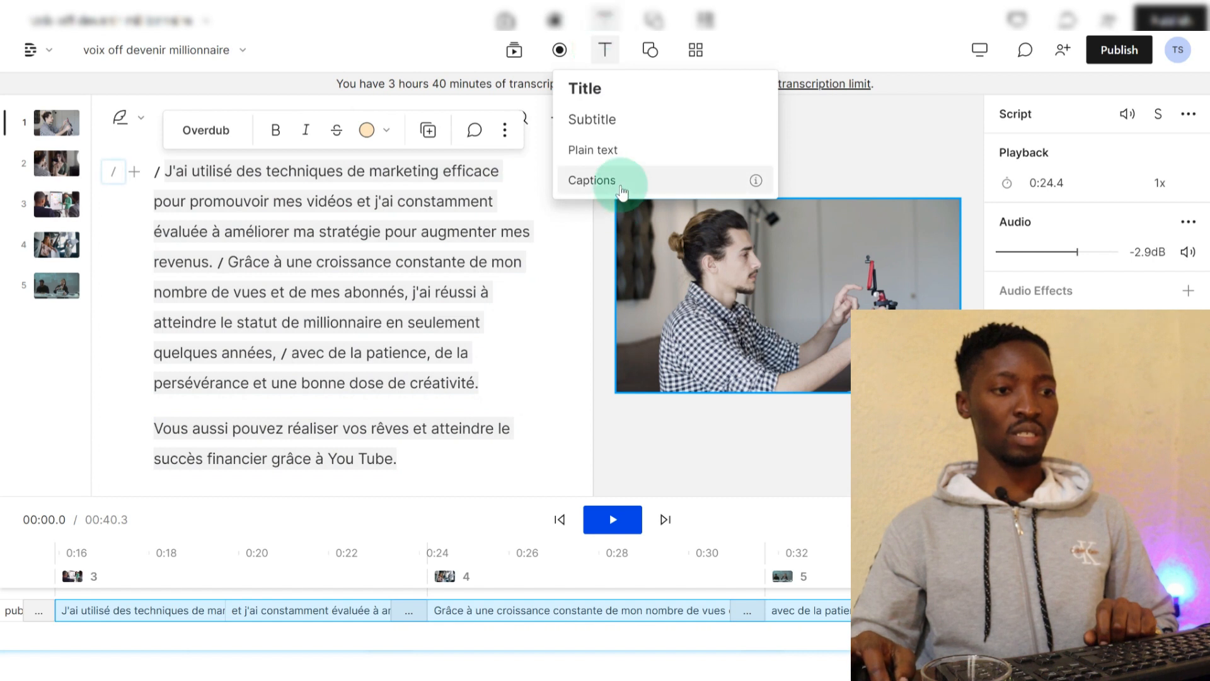
{"action": "left_click", "coordinate": [605, 43]}
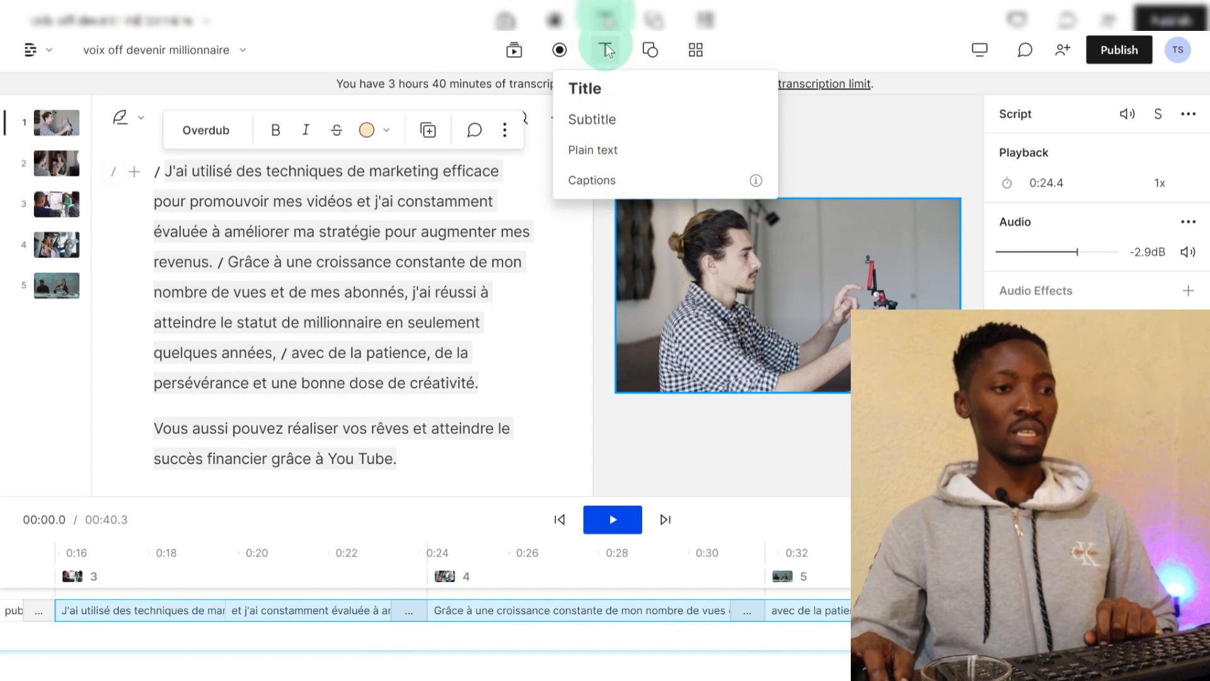
{"action": "left_click", "coordinate": [583, 180]}
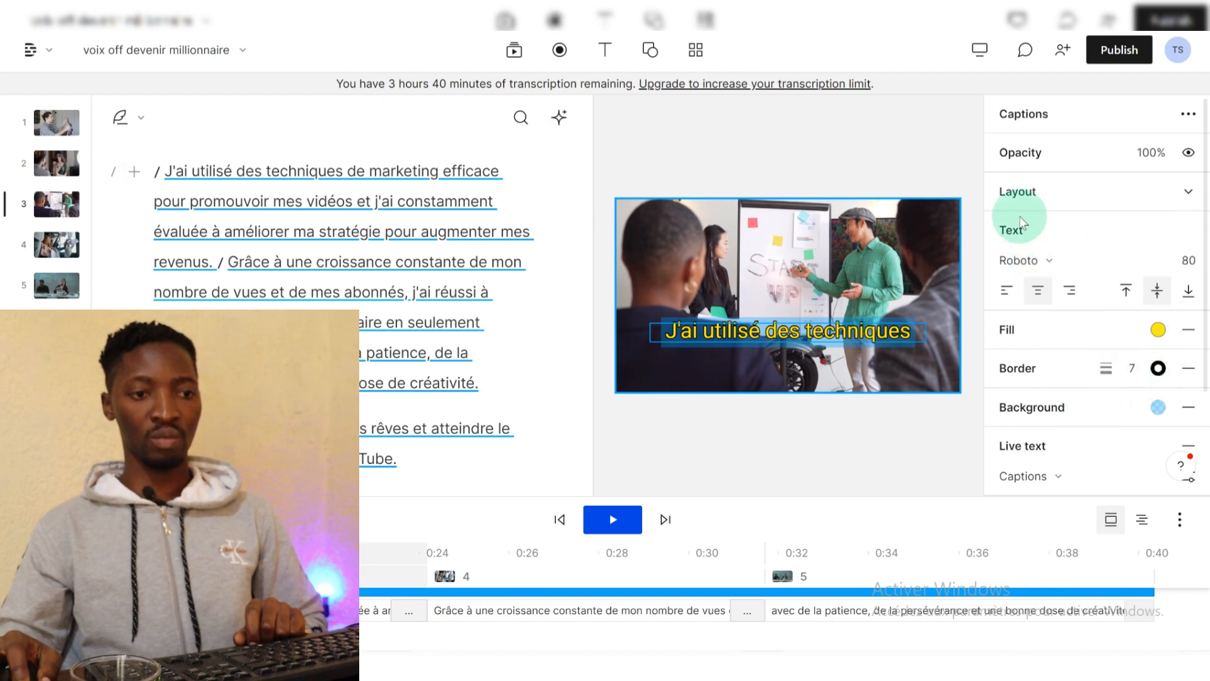
{"action": "left_click", "coordinate": [1038, 259]}
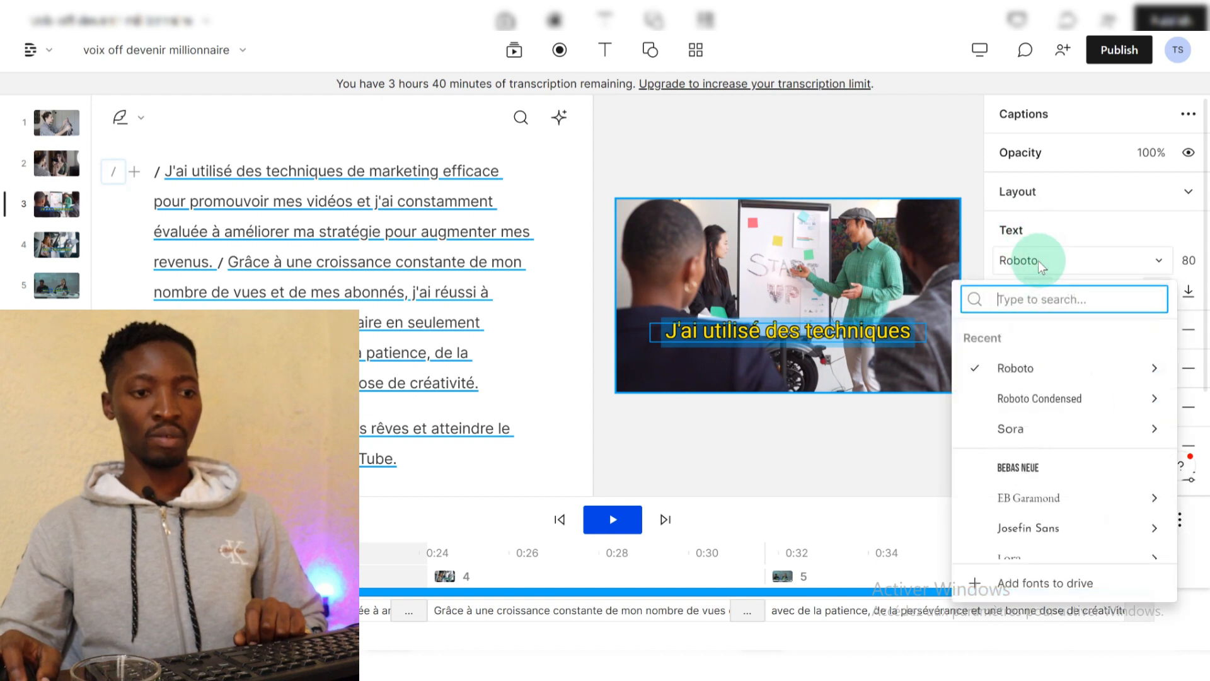
{"action": "left_click", "coordinate": [1038, 470]}
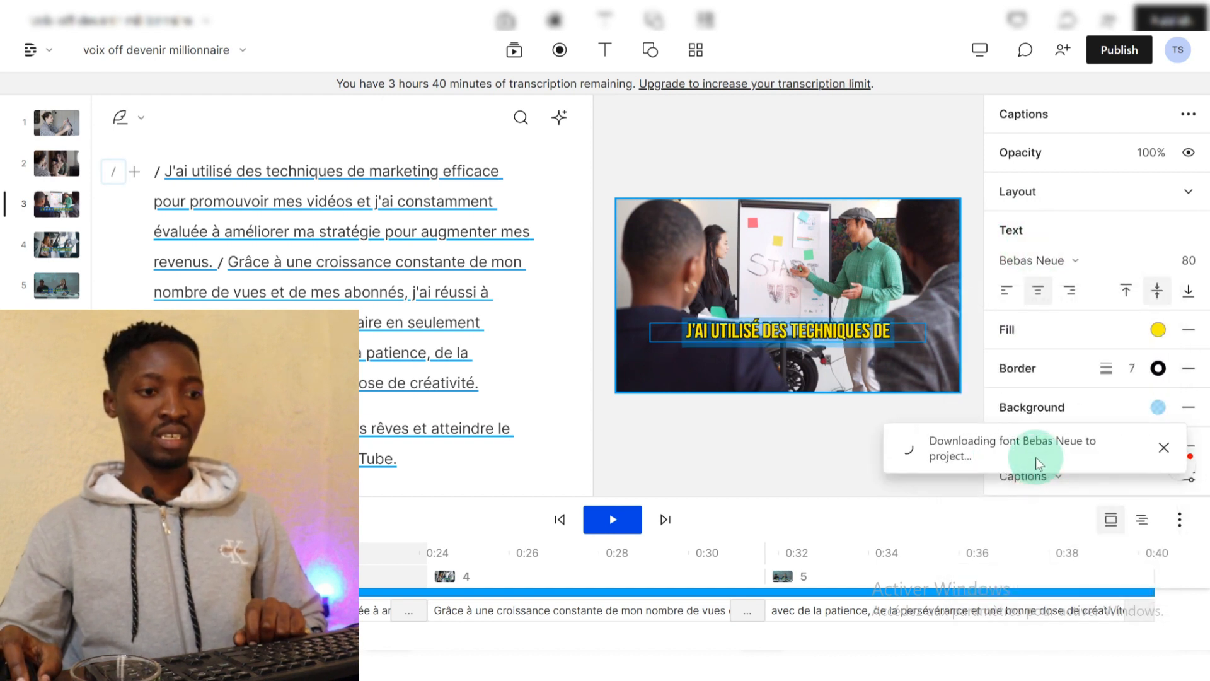
Step: Add the stock music track Little Pastry - Instrumental at the beginning of the script
{"action": "scroll", "coordinate": [134, 225], "scroll_direction": "up", "scroll_amount": 5}
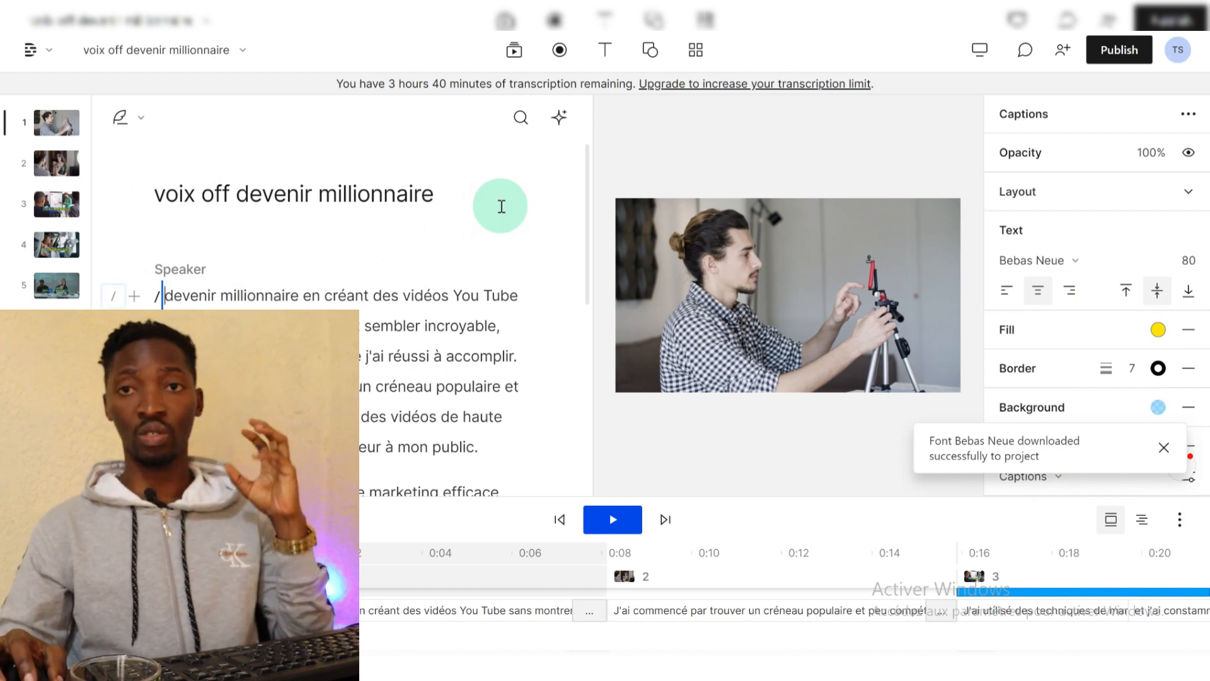
{"action": "left_click", "coordinate": [513, 52]}
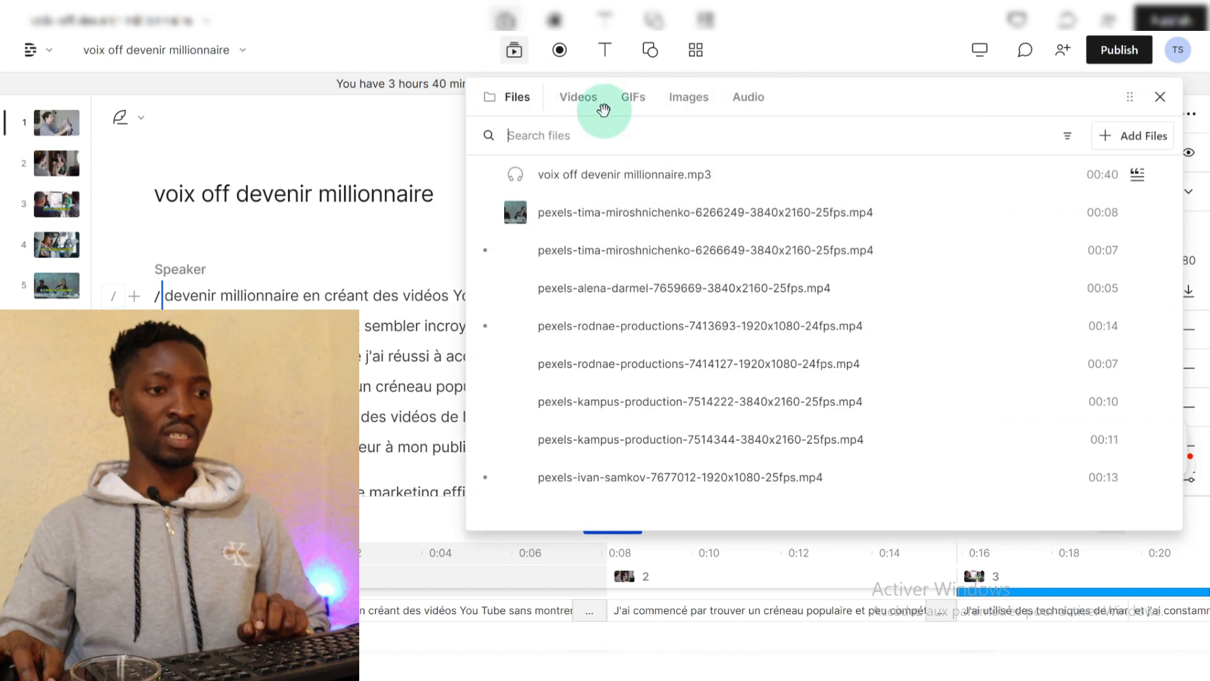
{"action": "left_click", "coordinate": [751, 101]}
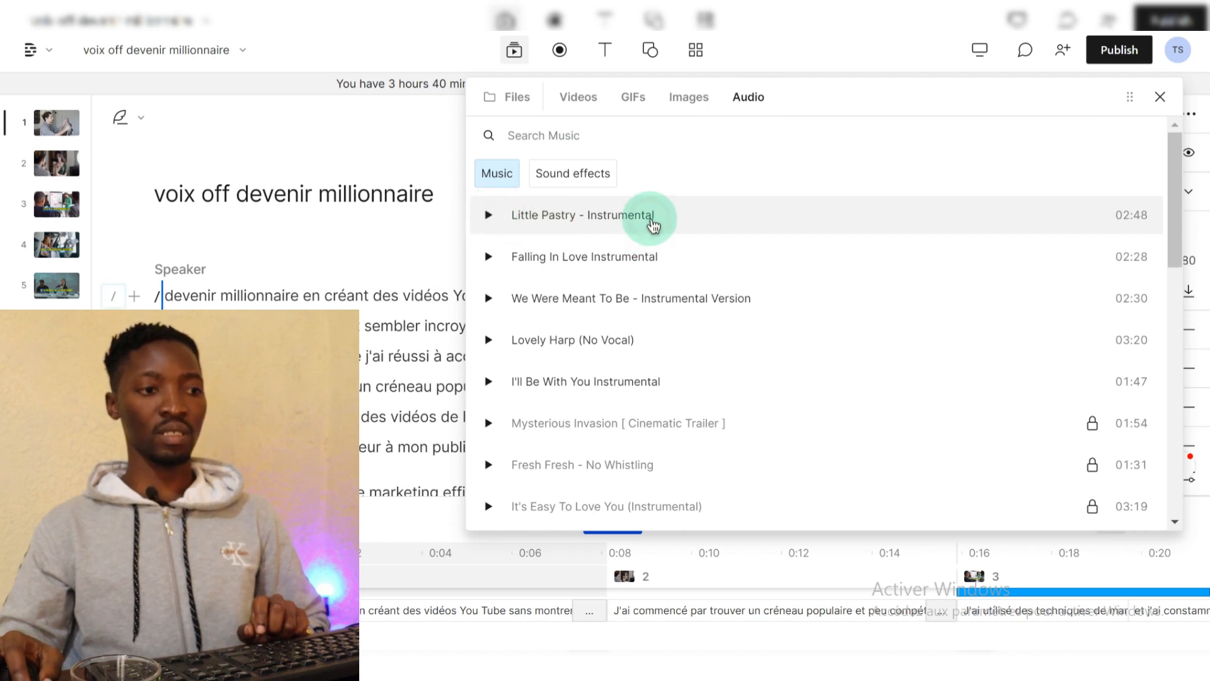
{"action": "left_click", "coordinate": [653, 224]}
Step: Extend the captions layer back to the start of the timeline so it covers scenes 1 and 2 as well
{"action": "scroll", "coordinate": [324, 284], "scroll_direction": "down", "scroll_amount": 5}
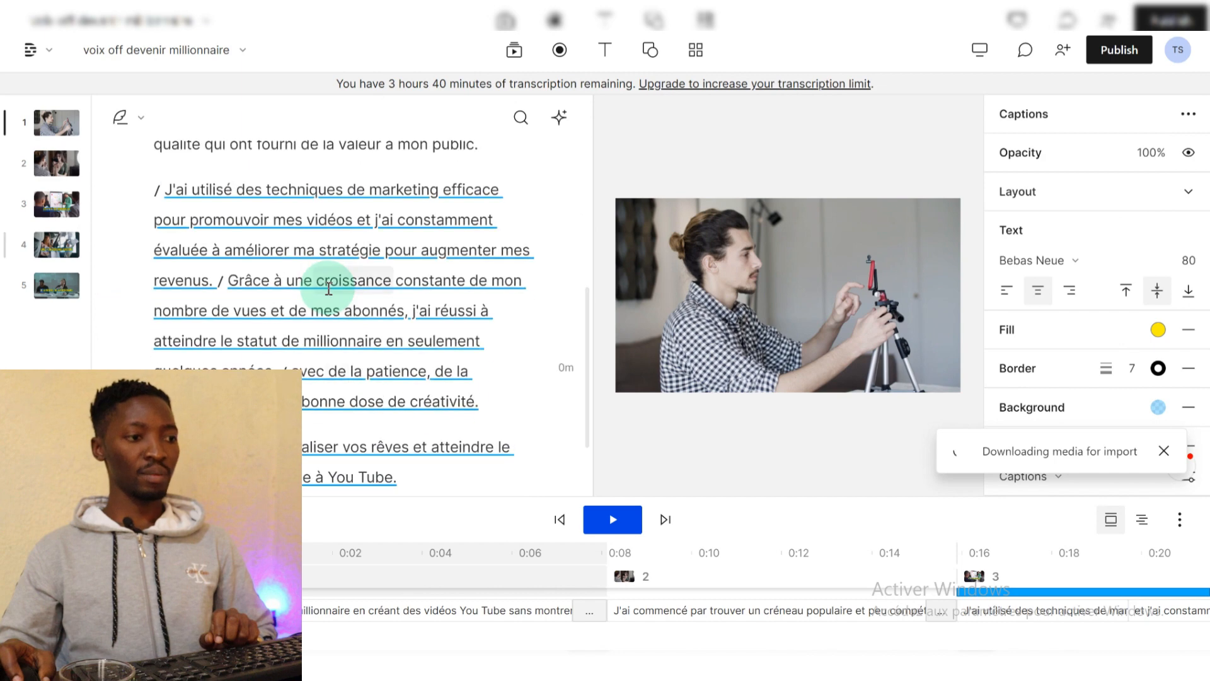
{"action": "left_click", "coordinate": [984, 592]}
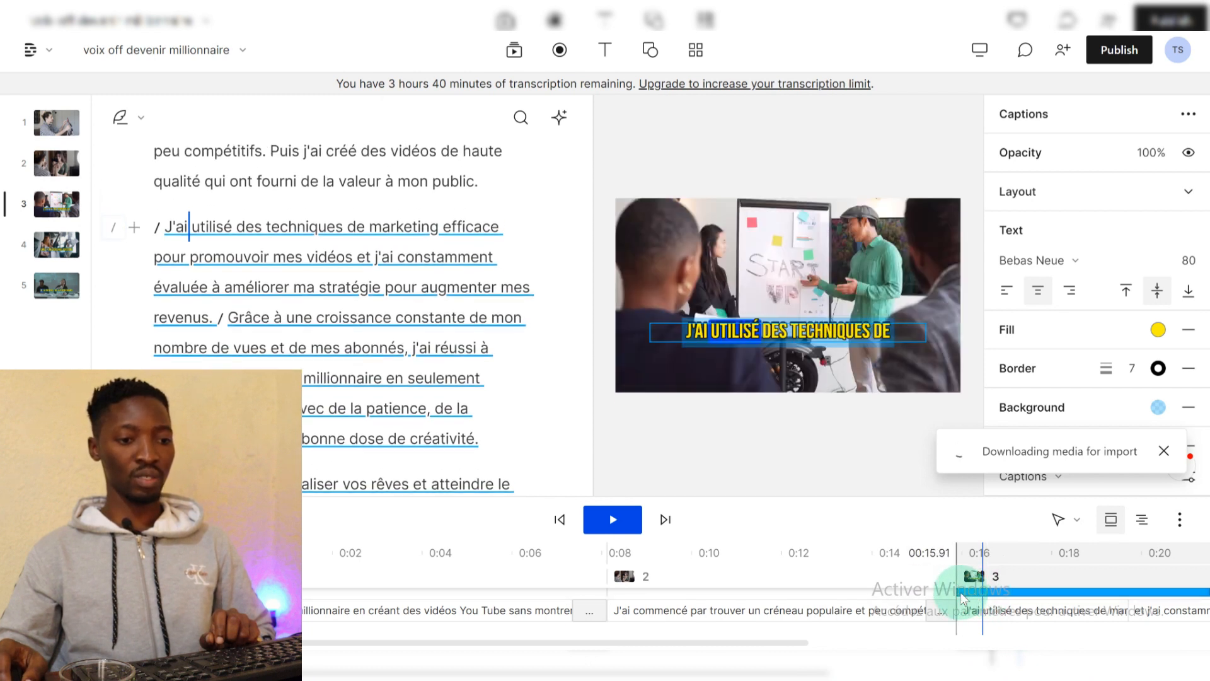
{"action": "left_click_drag", "start_coordinate": [958, 590], "coordinate": [213, 602]}
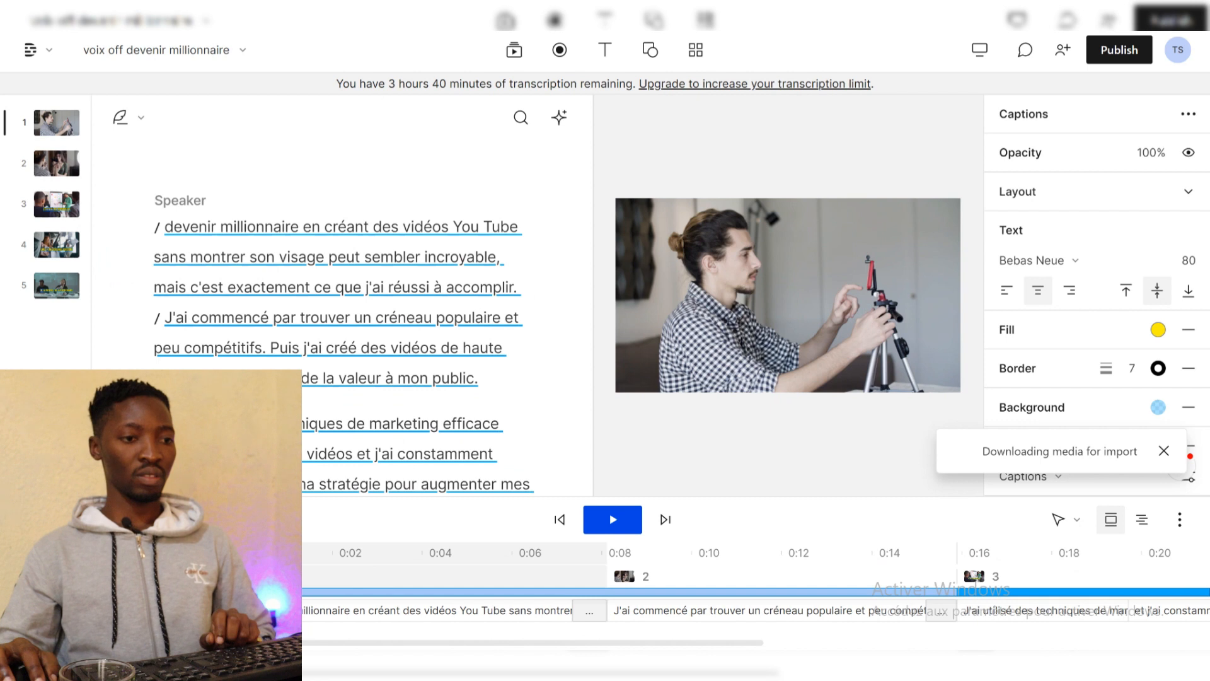
Step: Play the captioned video from the first word of the script into scene 3 to check it
{"action": "scroll", "coordinate": [240, 327], "scroll_direction": "up", "scroll_amount": 2}
{"action": "left_click", "coordinate": [173, 290]}
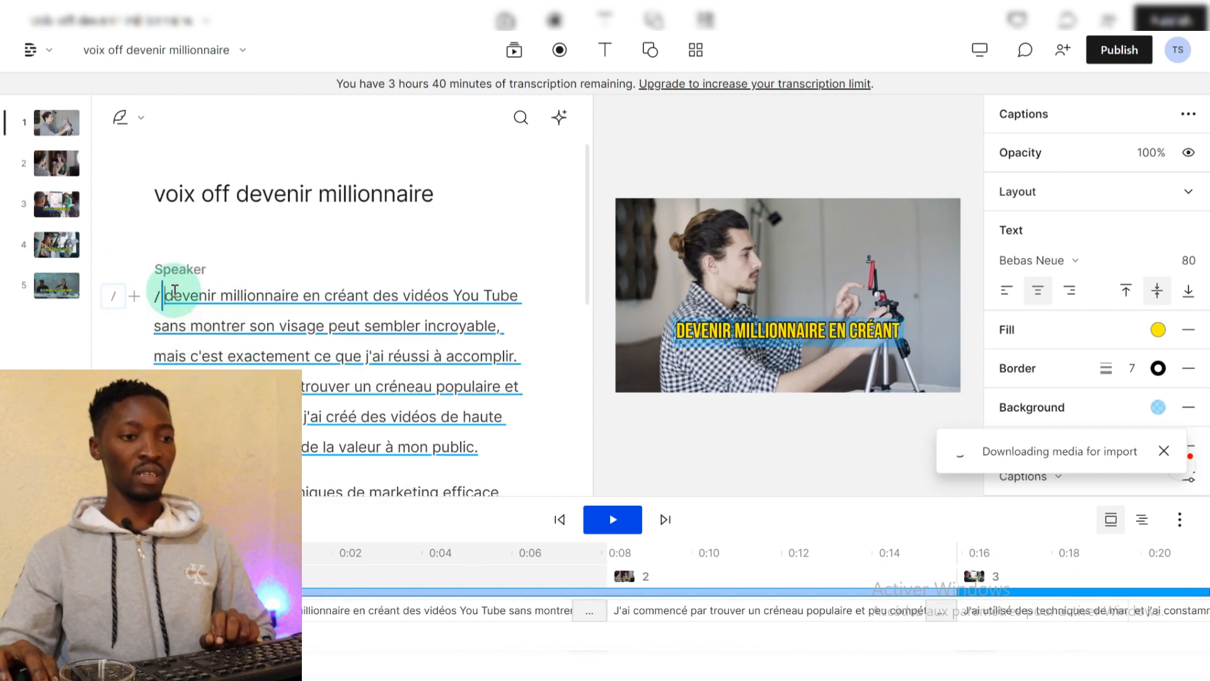
{"action": "left_click", "coordinate": [175, 311]}
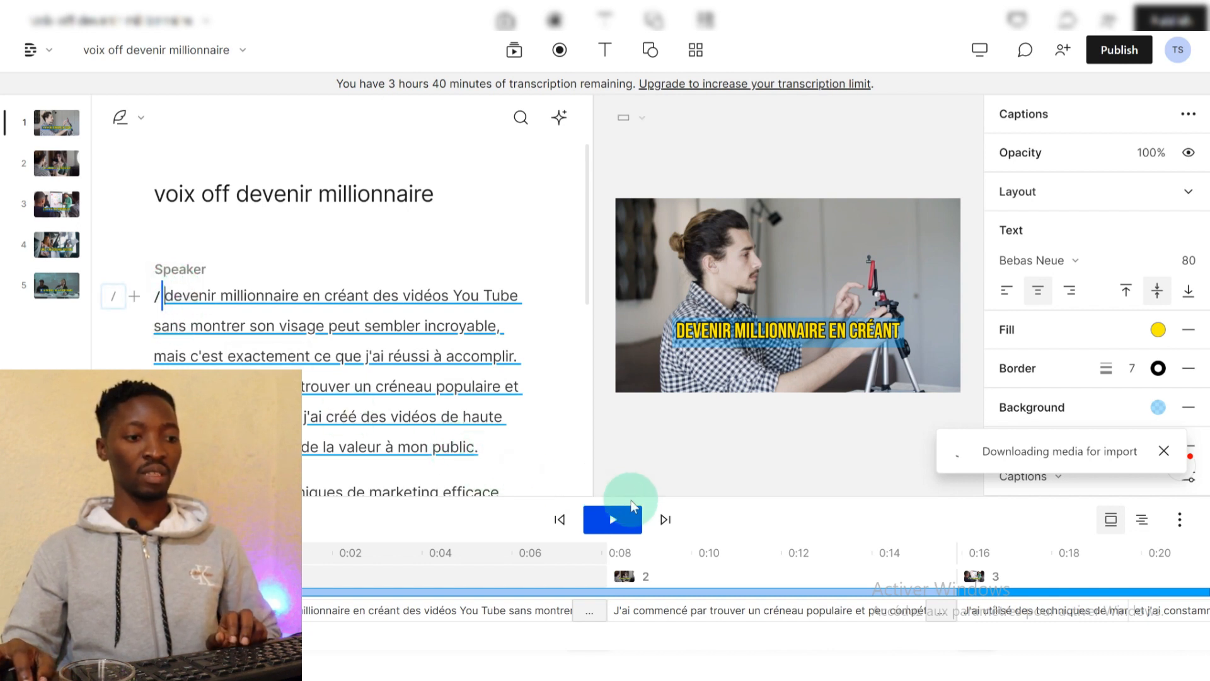
{"action": "left_click", "coordinate": [622, 520]}
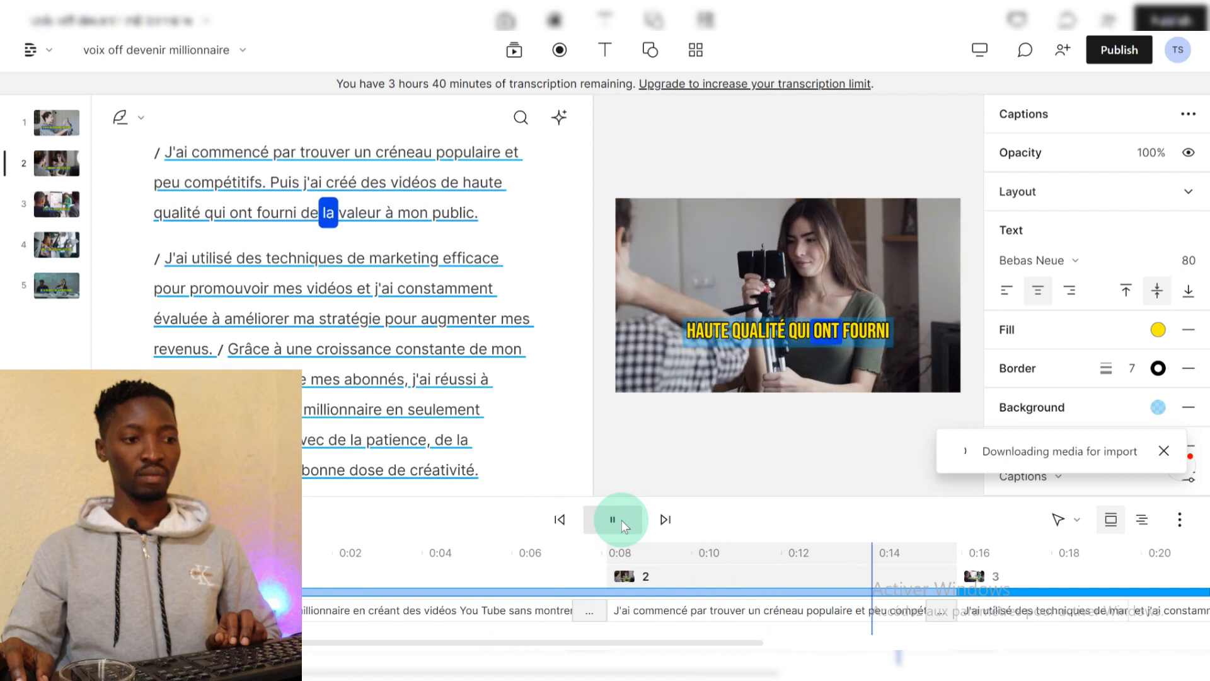
{"action": "left_click", "coordinate": [621, 520]}
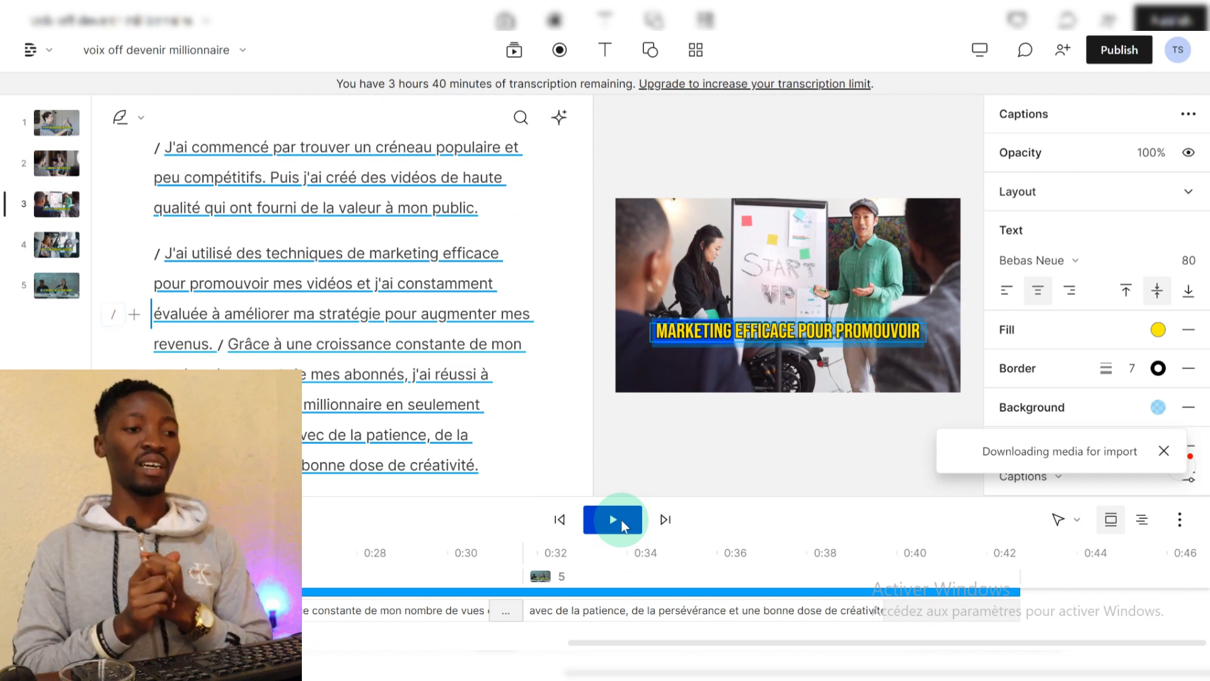
{"action": "left_click", "coordinate": [697, 229]}
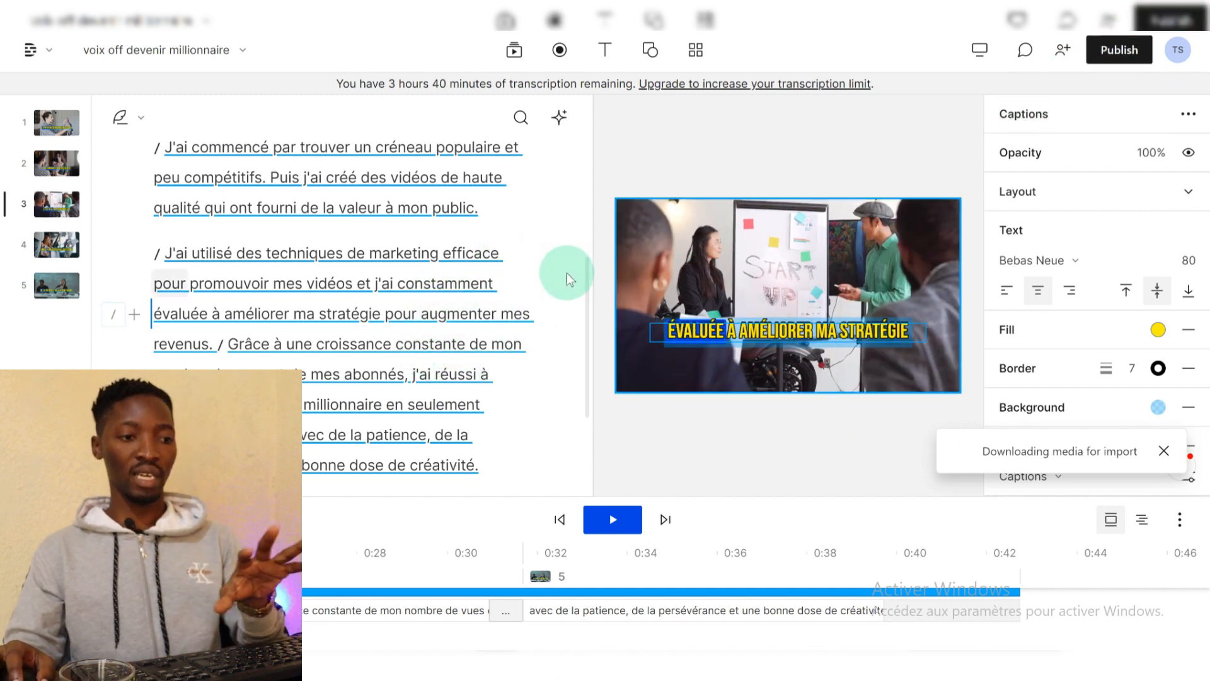
{"action": "left_click", "coordinate": [714, 162]}
{"action": "left_click", "coordinate": [743, 330]}
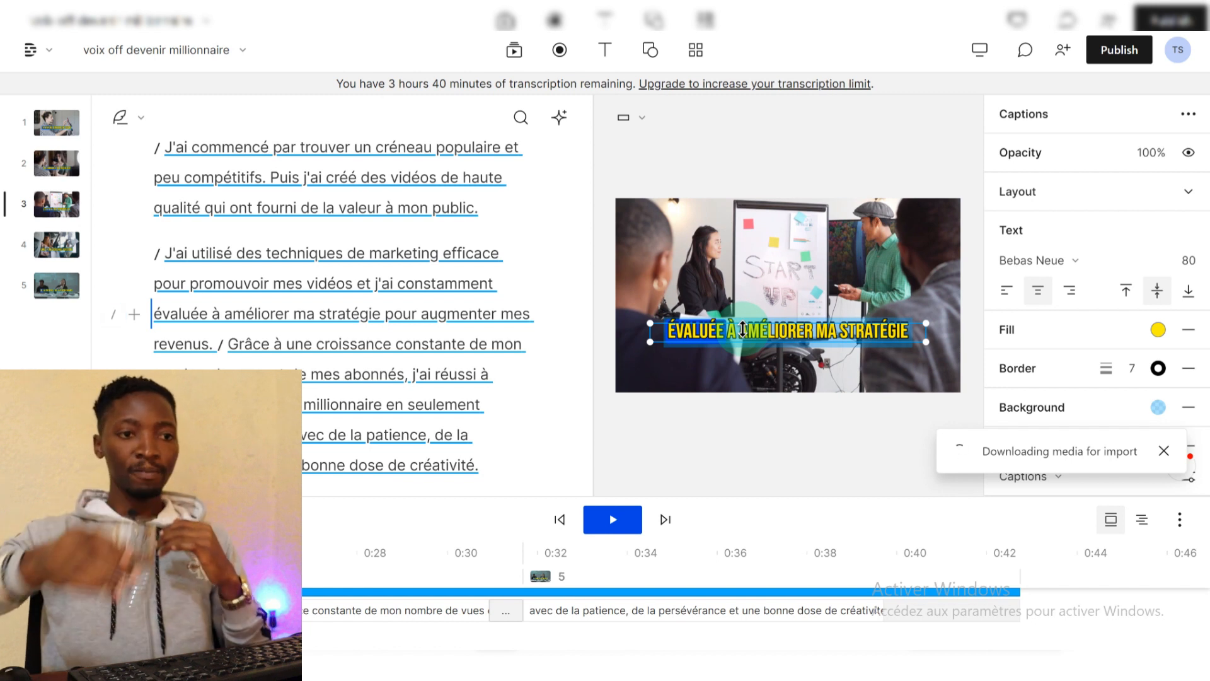
Step: Export the current composition as a video and save it in the 2023-04-10 folder inside Images
{"action": "left_click", "coordinate": [1104, 53]}
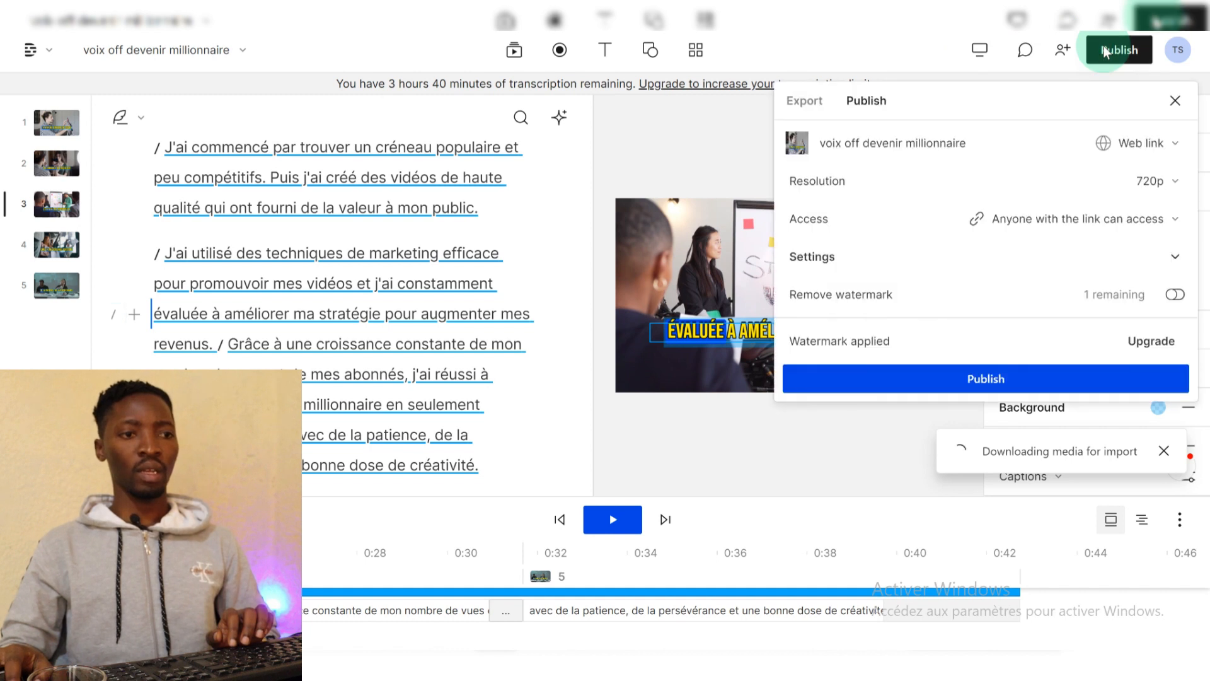
{"action": "left_click", "coordinate": [813, 102]}
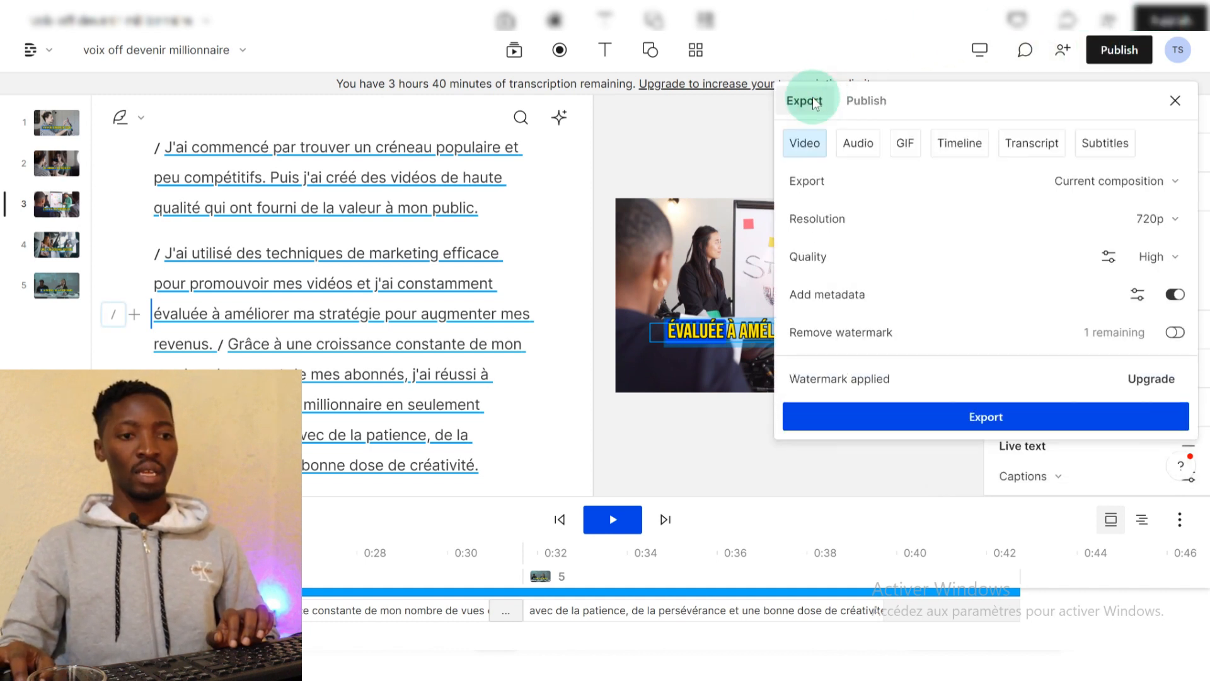
{"action": "left_click", "coordinate": [964, 417]}
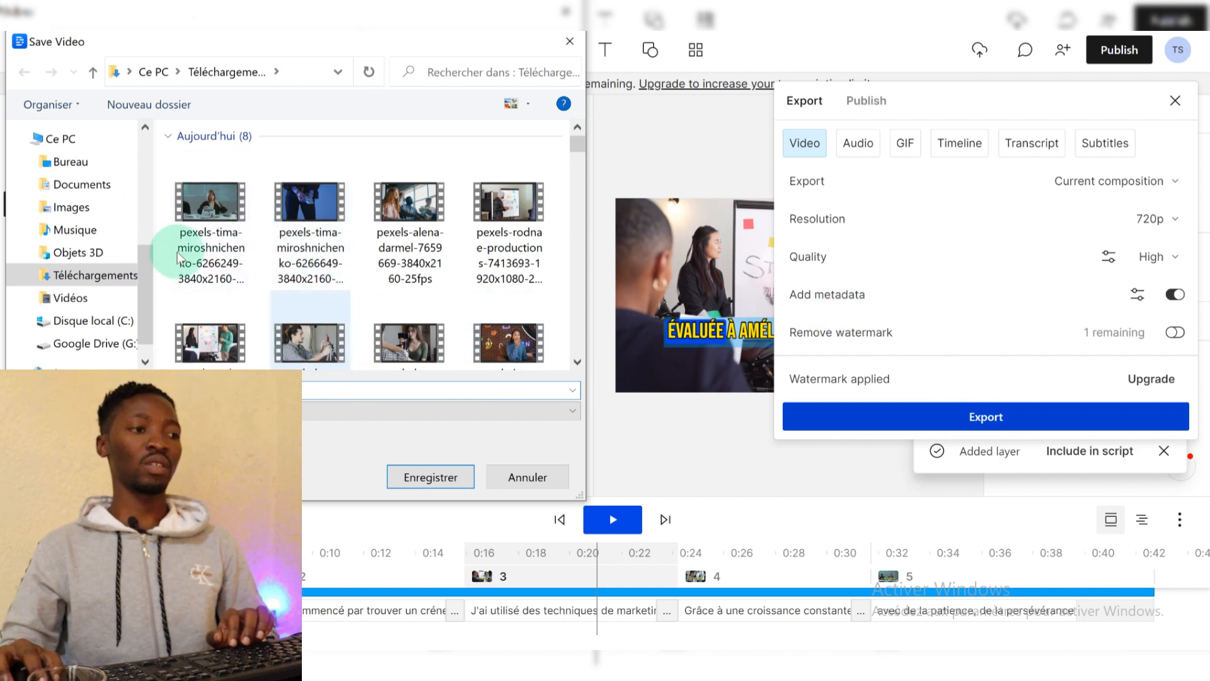
{"action": "scroll", "coordinate": [79, 164], "scroll_direction": "down", "scroll_amount": 1}
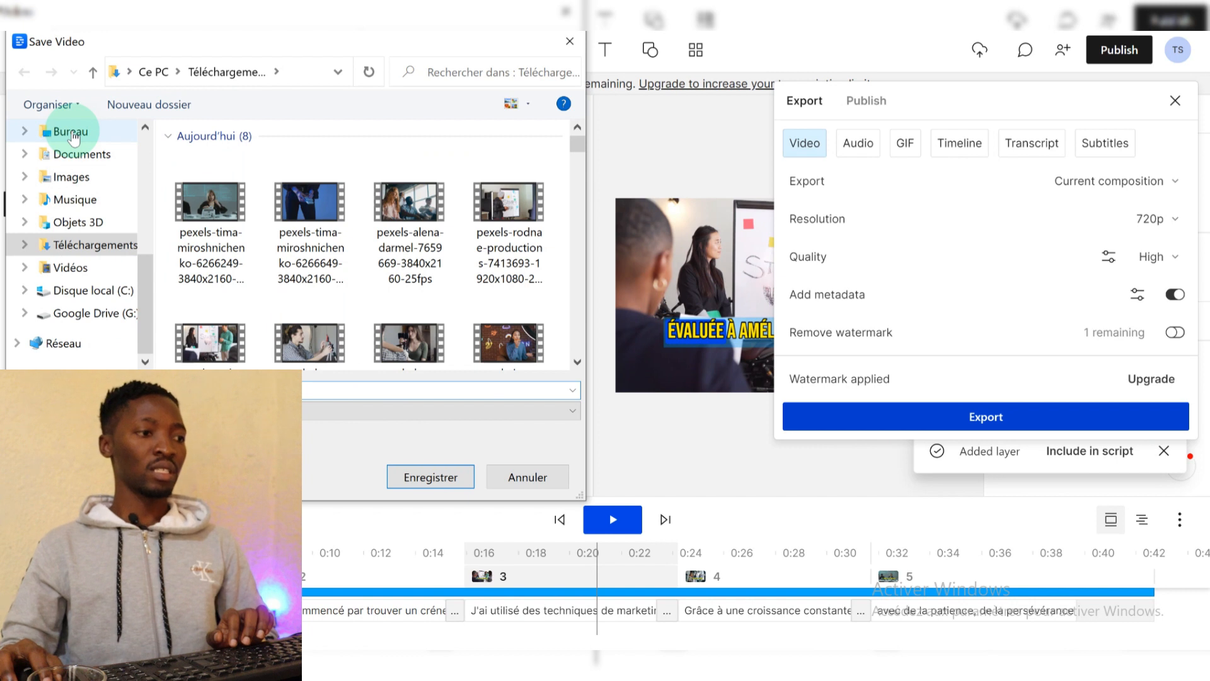
{"action": "left_click", "coordinate": [70, 177]}
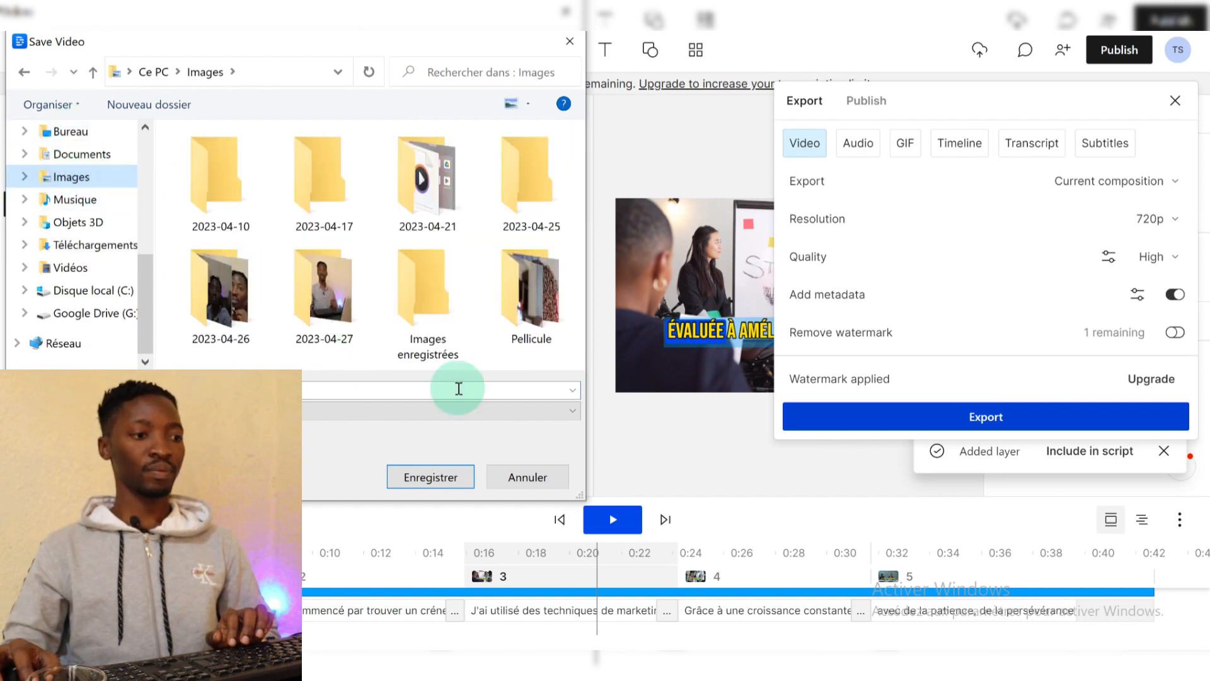
{"action": "double_click", "coordinate": [222, 189]}
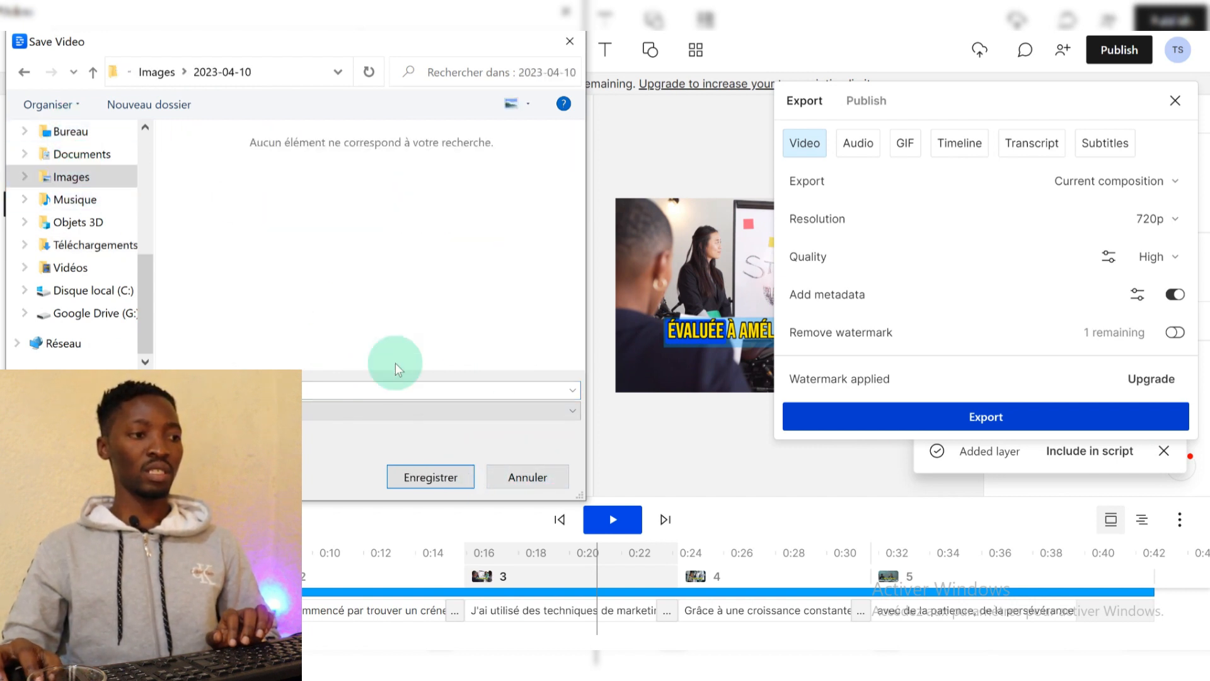
{"action": "left_click", "coordinate": [421, 474]}
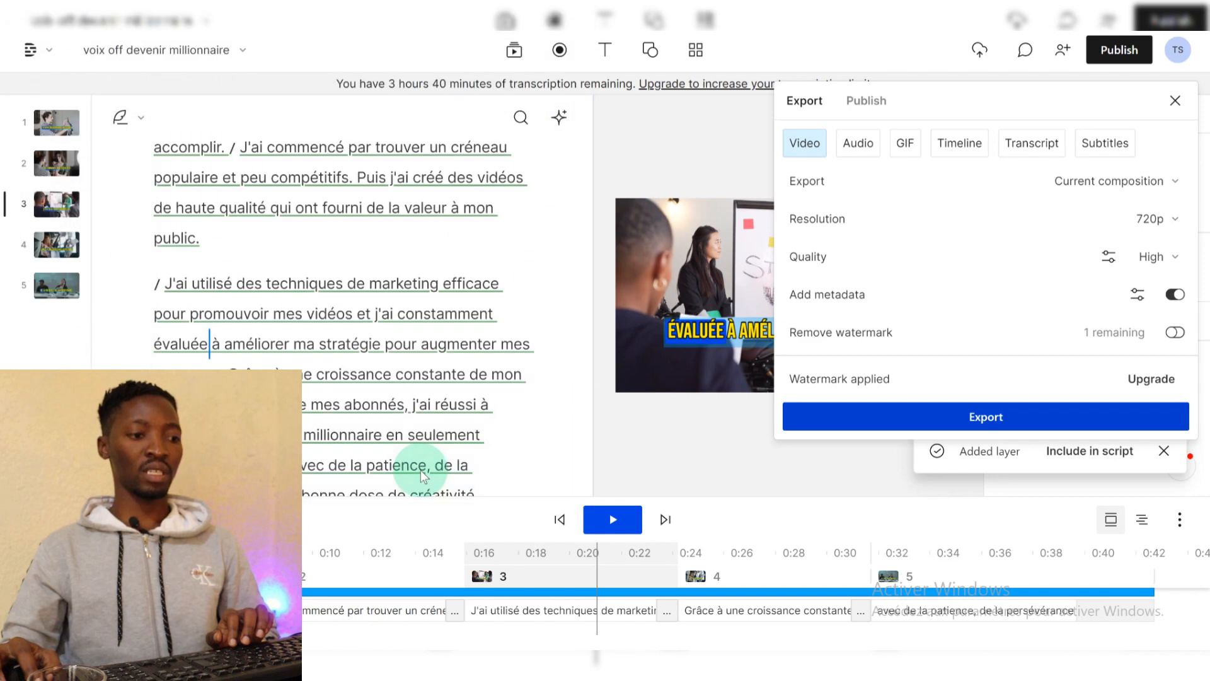